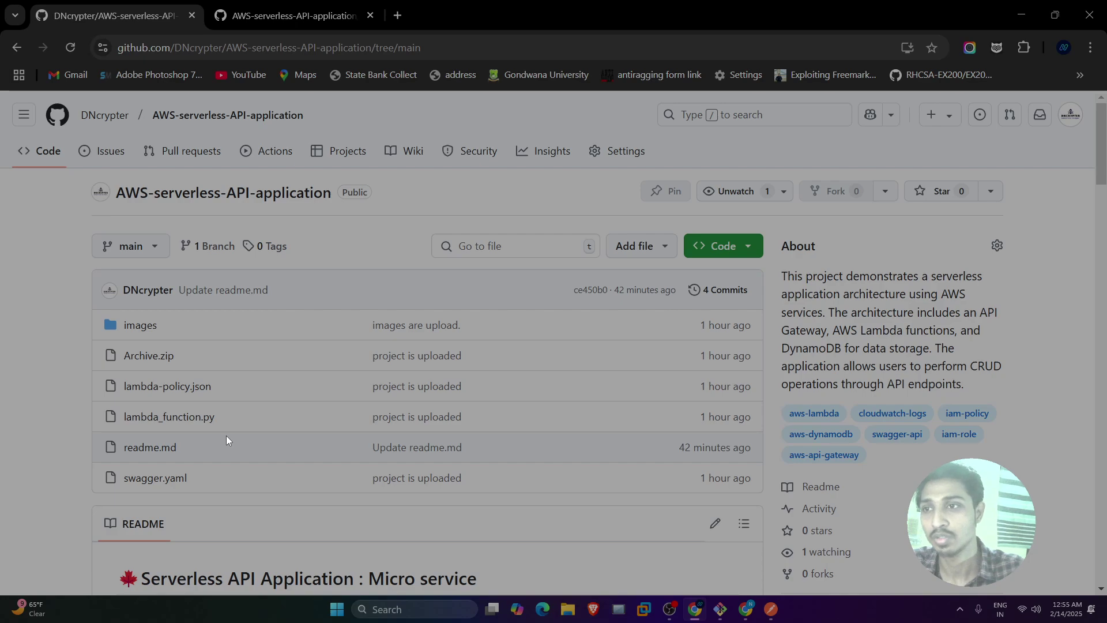
Step: Examine the architecture diagram in the README introduction, from the HTTP methods through API Gateway and Lambda to DynamoDB
scroll(226, 441, down, 7)
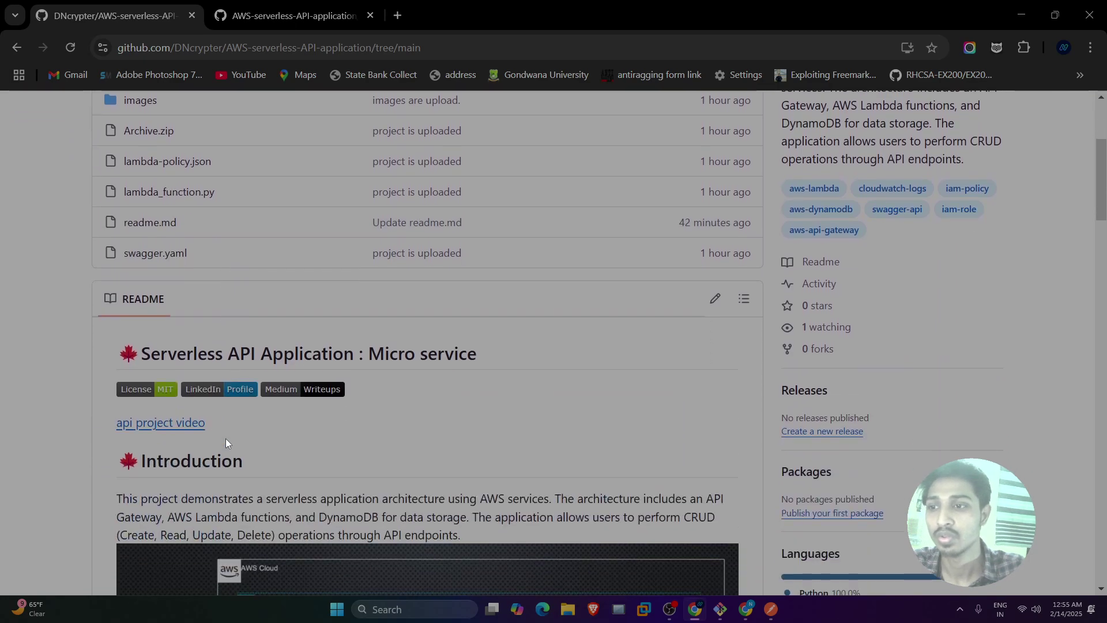
scroll(227, 442, down, 1)
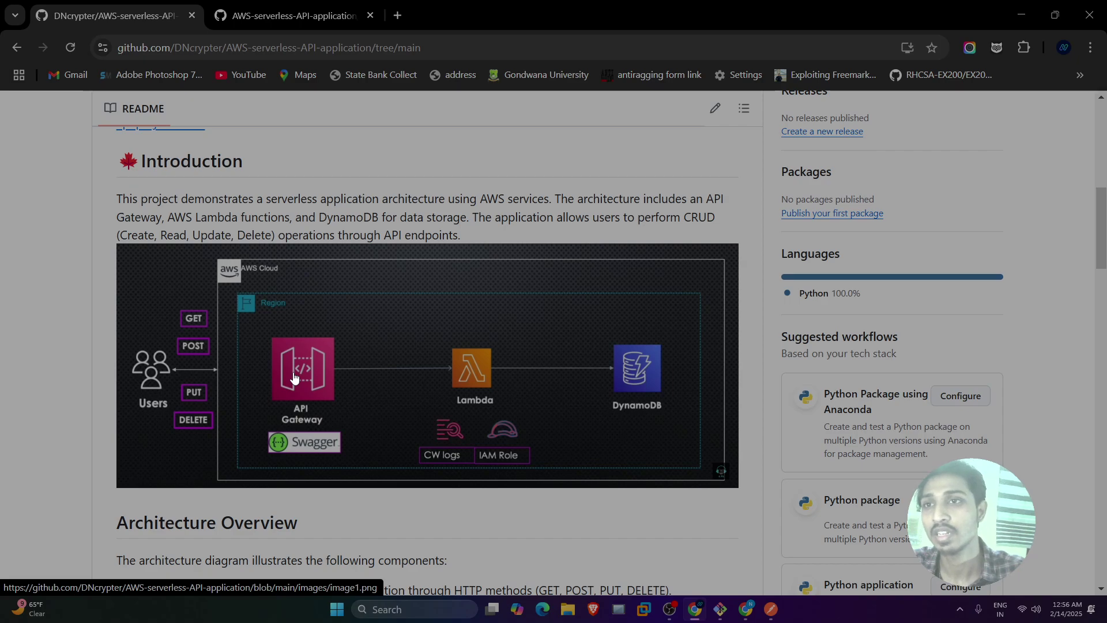
scroll(294, 378, down, 1)
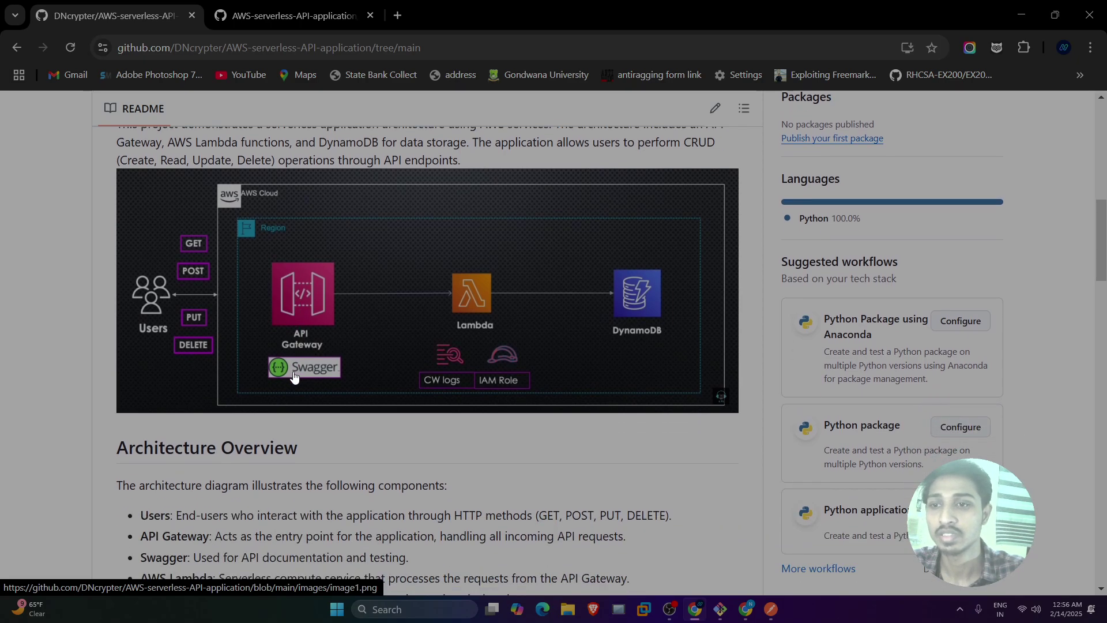
scroll(338, 386, up, 1)
scroll(340, 387, up, 2)
scroll(340, 387, down, 2)
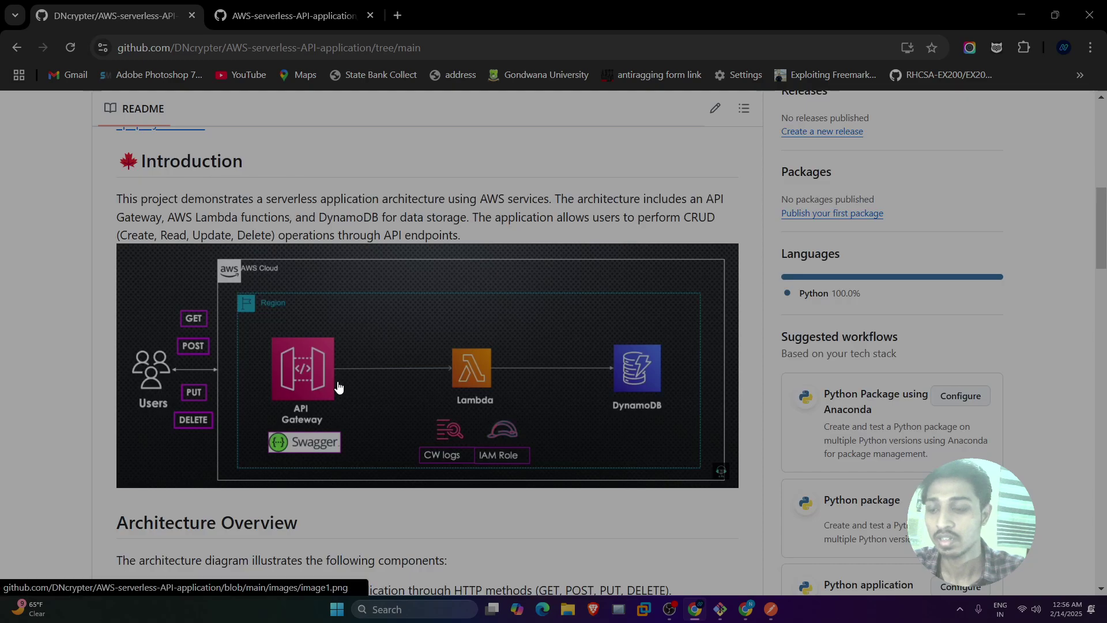
Step: Switch to the AWS Management Console window and sign in as the IAM user with the prefilled credentials, skipping the new password creation
key(alt+Tab)
key(alt+Tab)
key(alt+Tab)
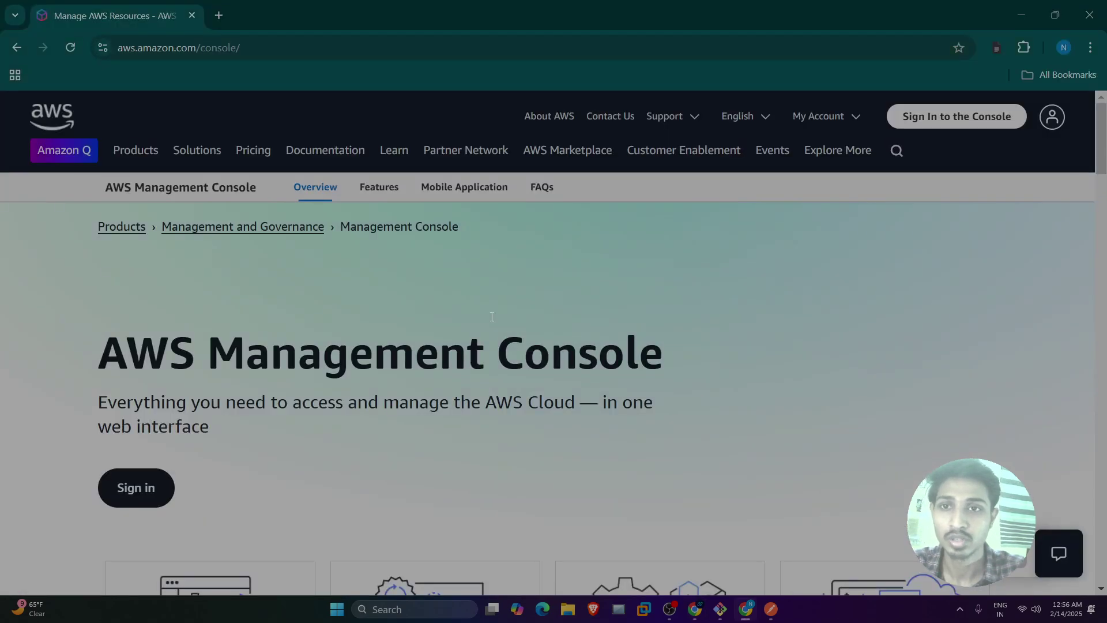
click(922, 117)
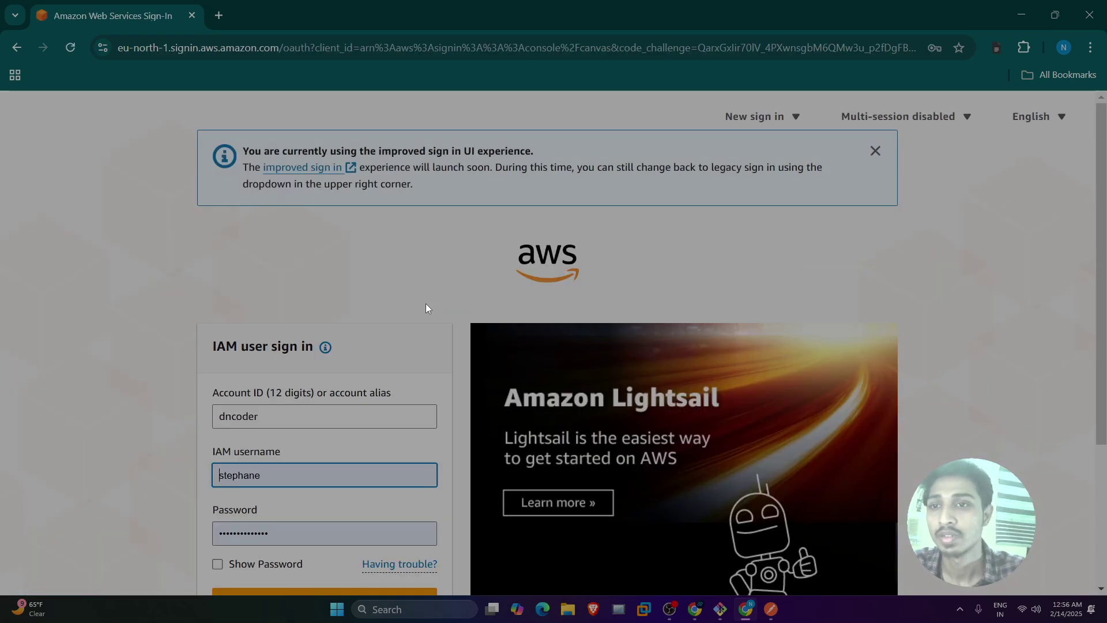
scroll(307, 364, down, 3)
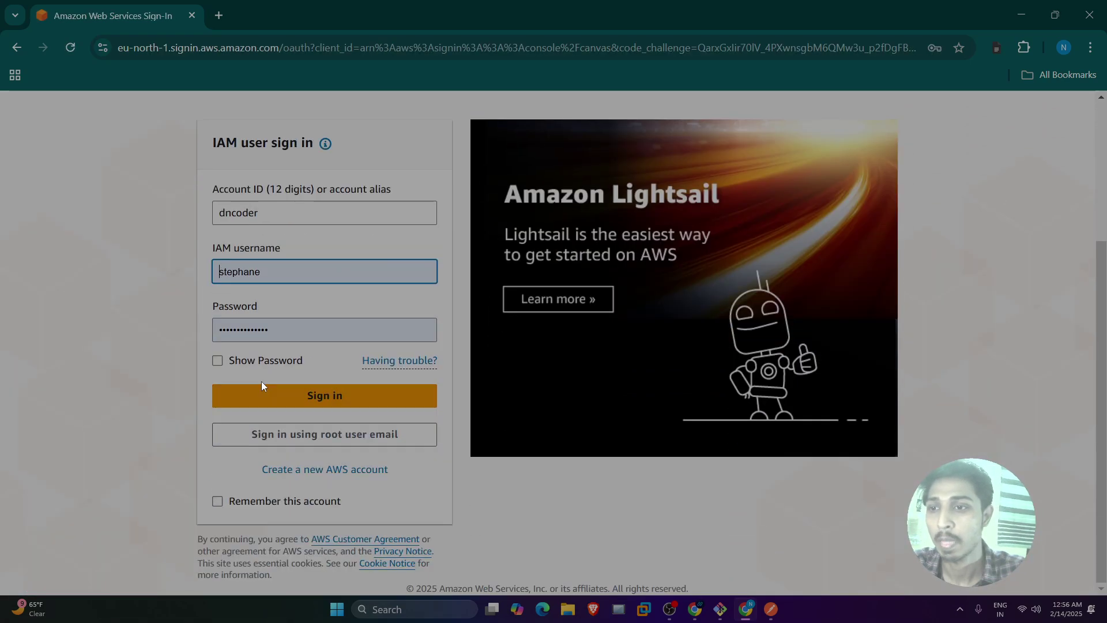
click(258, 396)
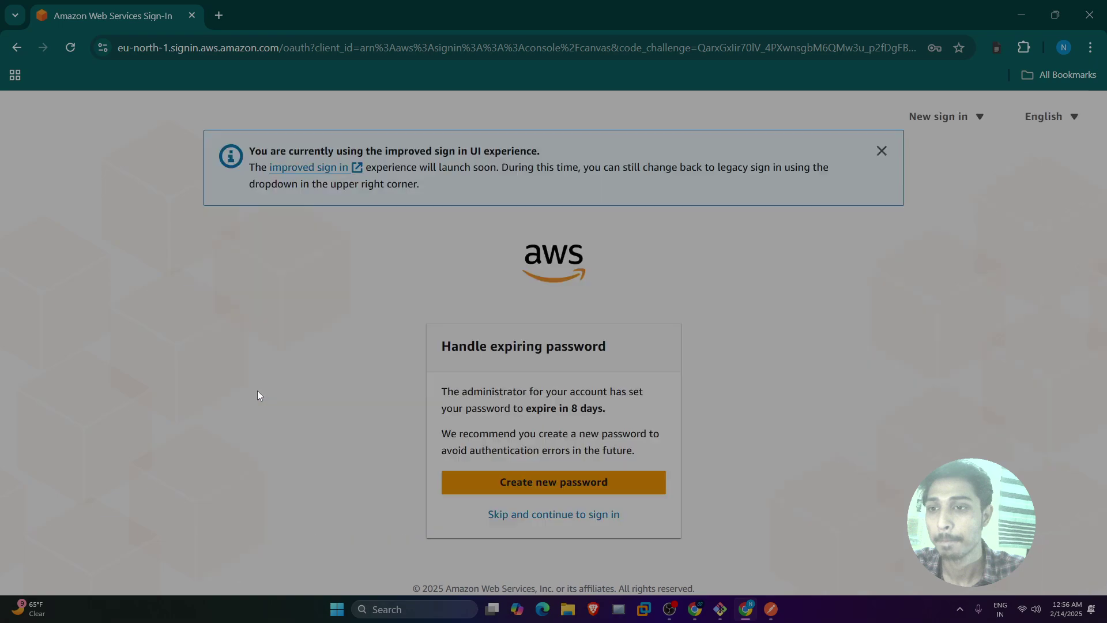
click(514, 517)
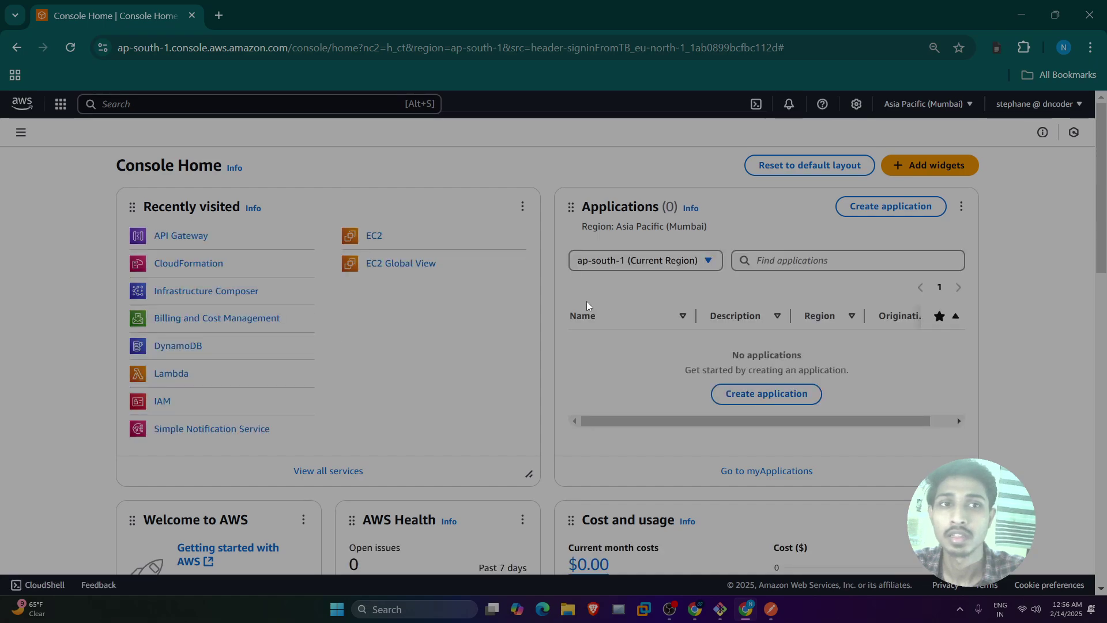
Step: Open the Books API in API Gateway and review the POST and GET methods of the /books resource, including GET's method request settings
click(181, 236)
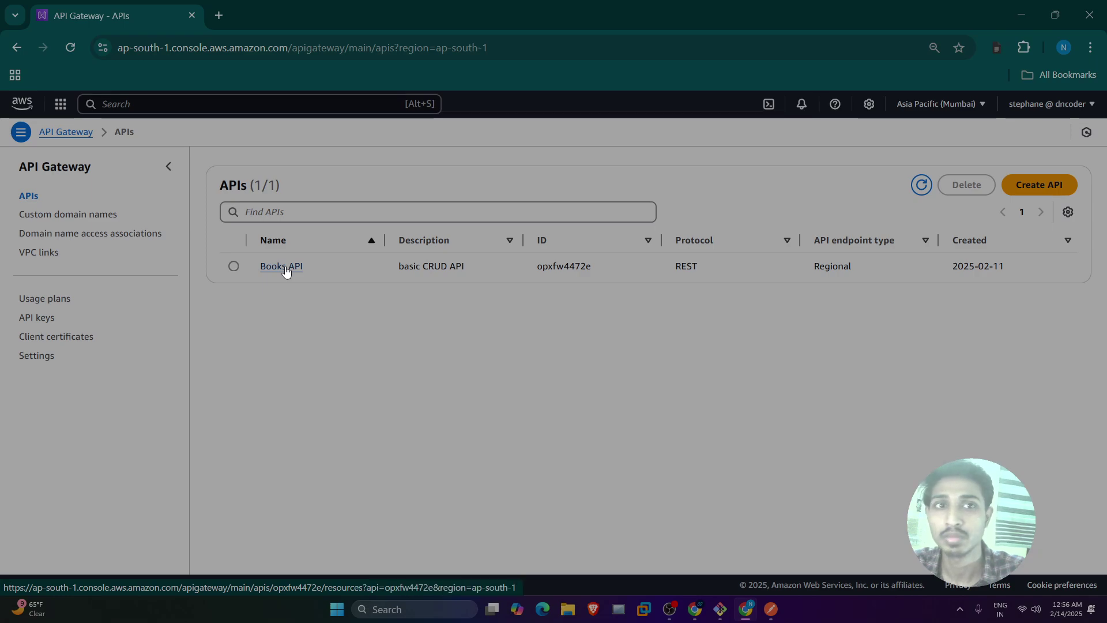
click(282, 267)
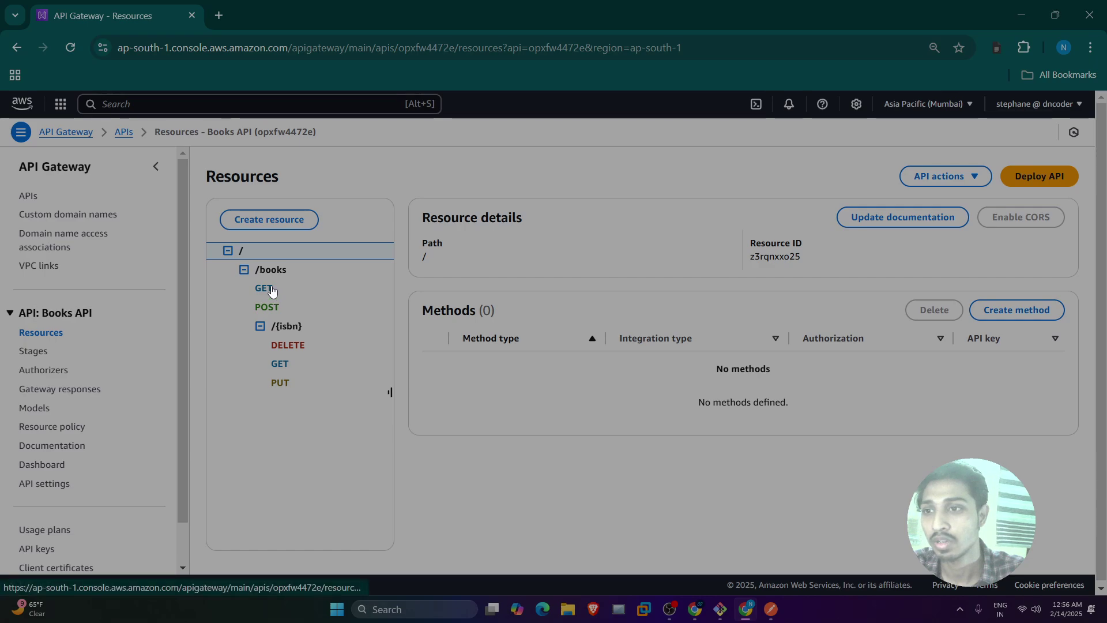
click(272, 294)
click(277, 309)
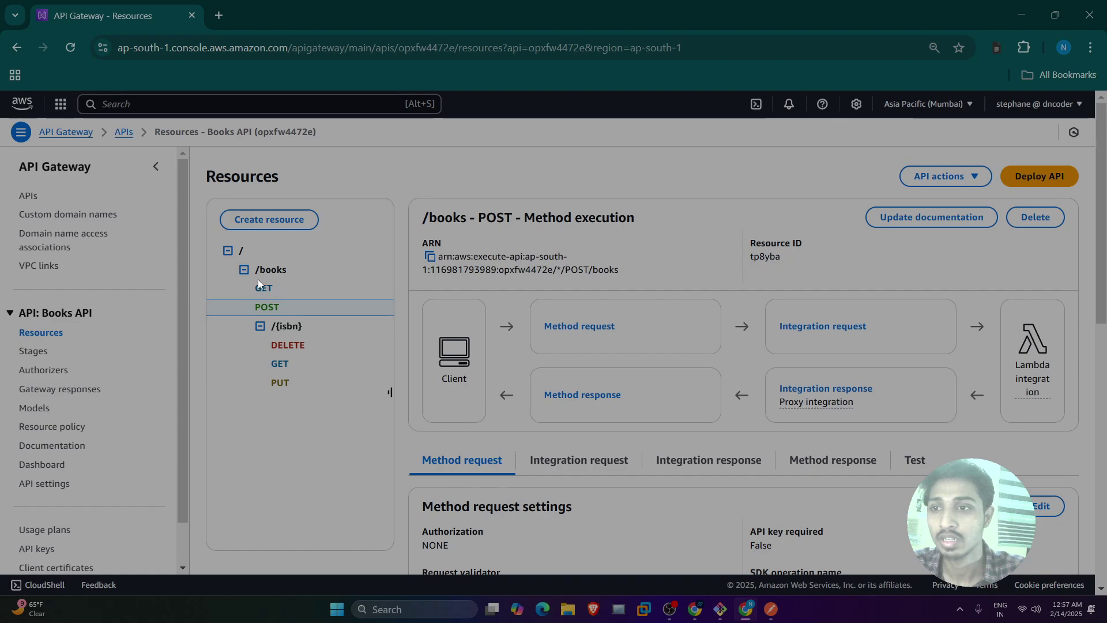
click(265, 292)
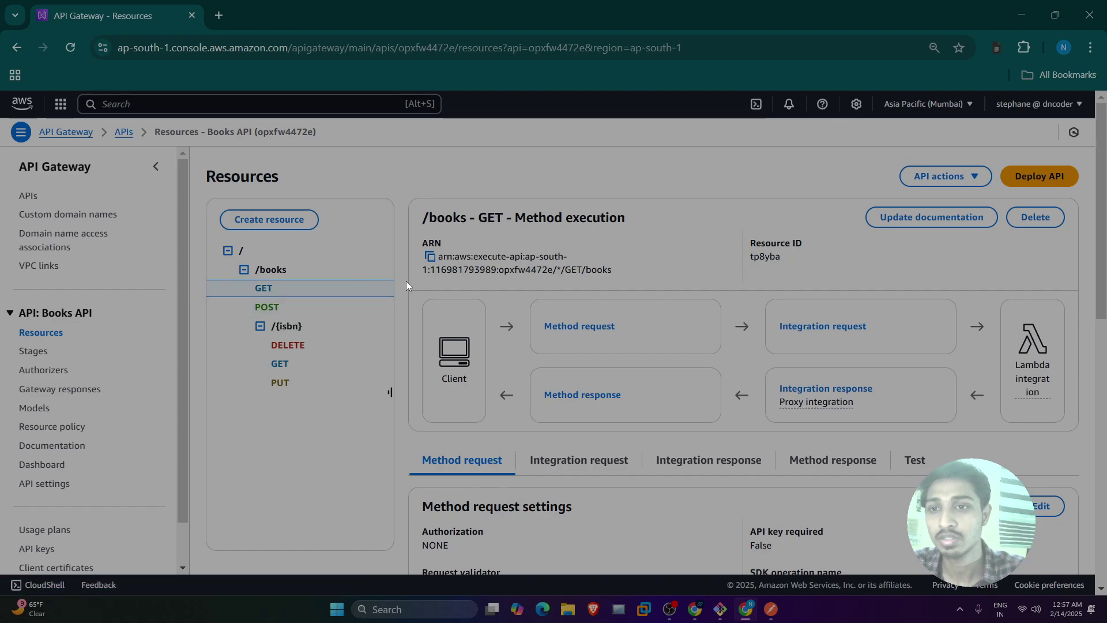
scroll(476, 312, down, 1)
scroll(475, 312, down, 1)
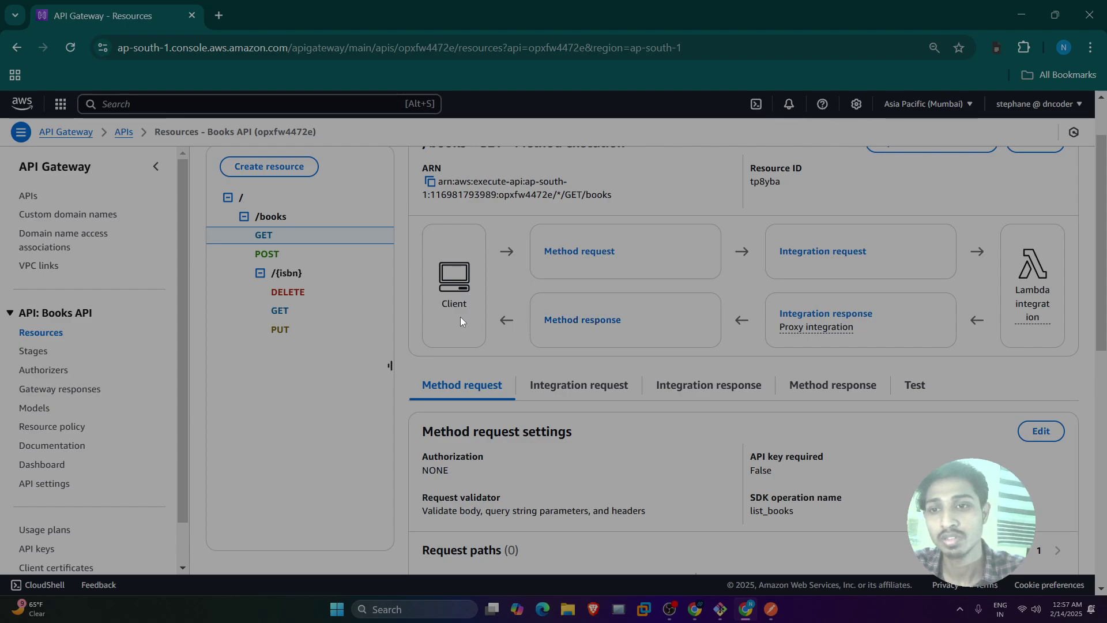
scroll(530, 375, down, 3)
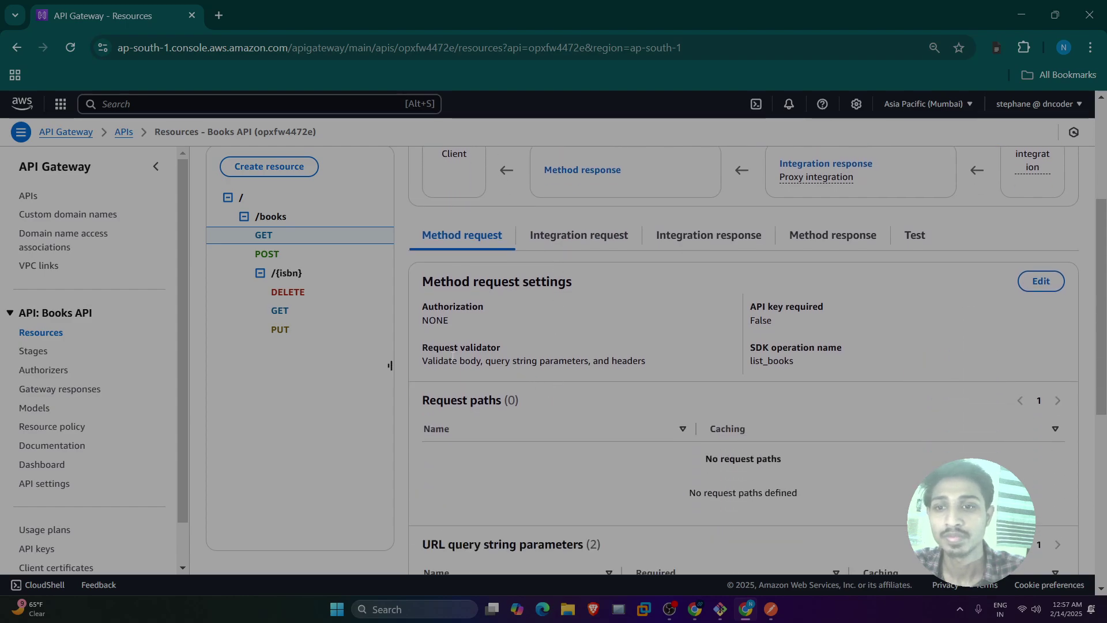
Step: Look through the GET and POST methods of /books and the DELETE, GET and PUT methods of /{isbn}
click(269, 249)
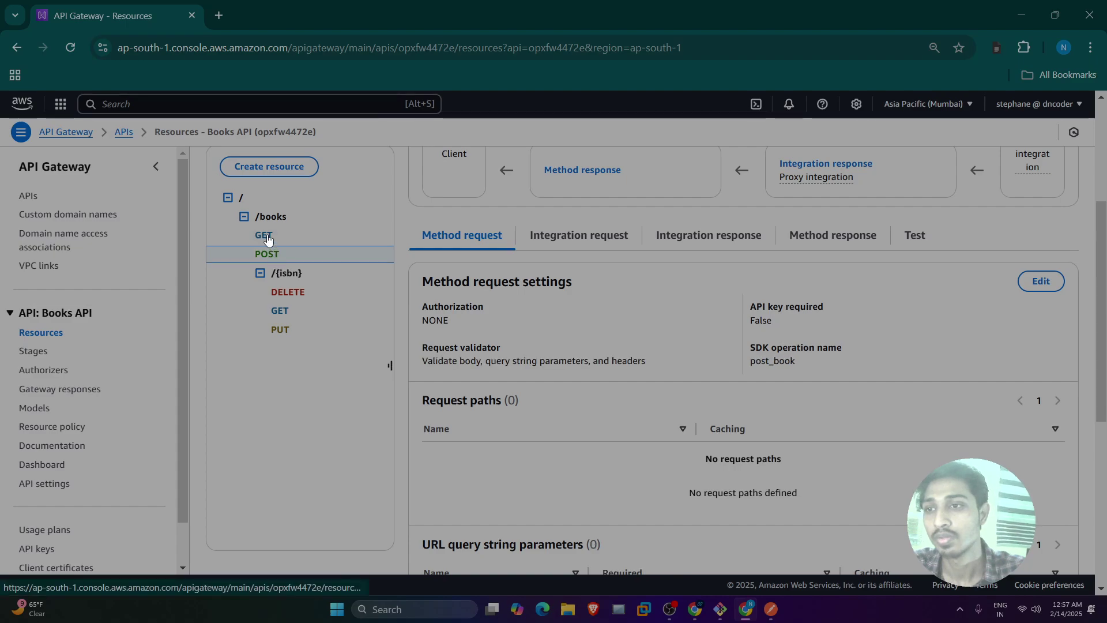
click(265, 238)
click(265, 254)
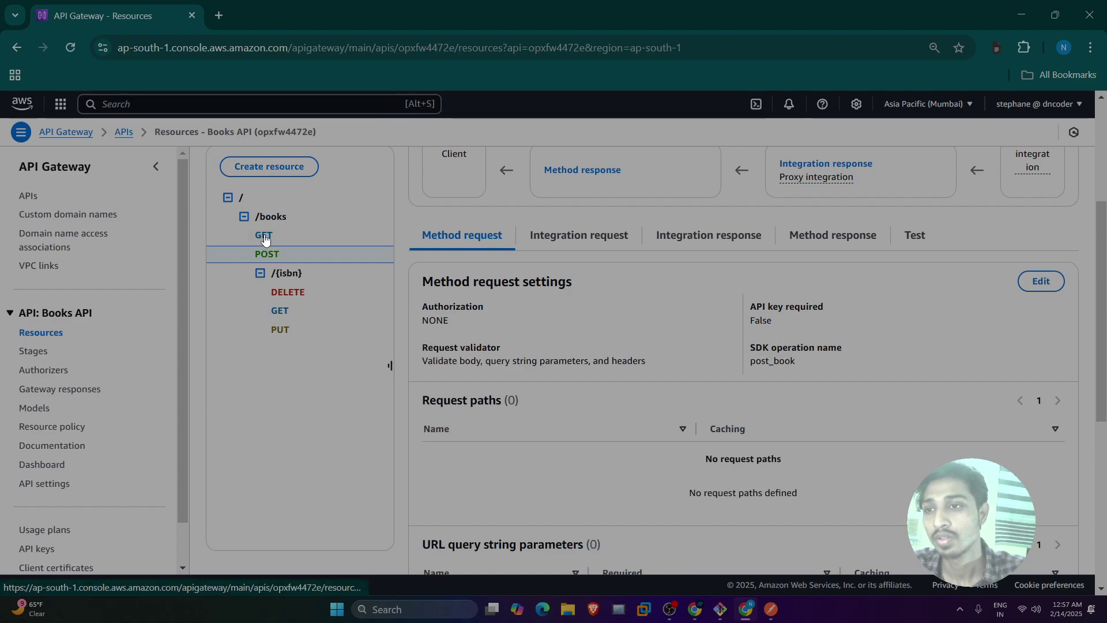
click(265, 238)
click(266, 254)
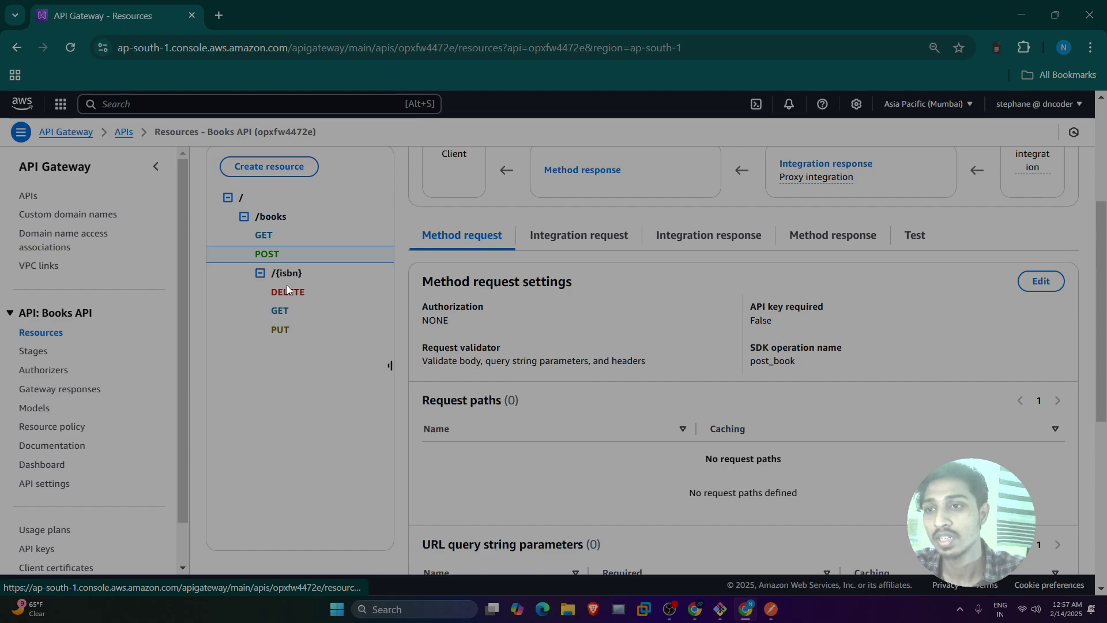
click(288, 291)
click(280, 312)
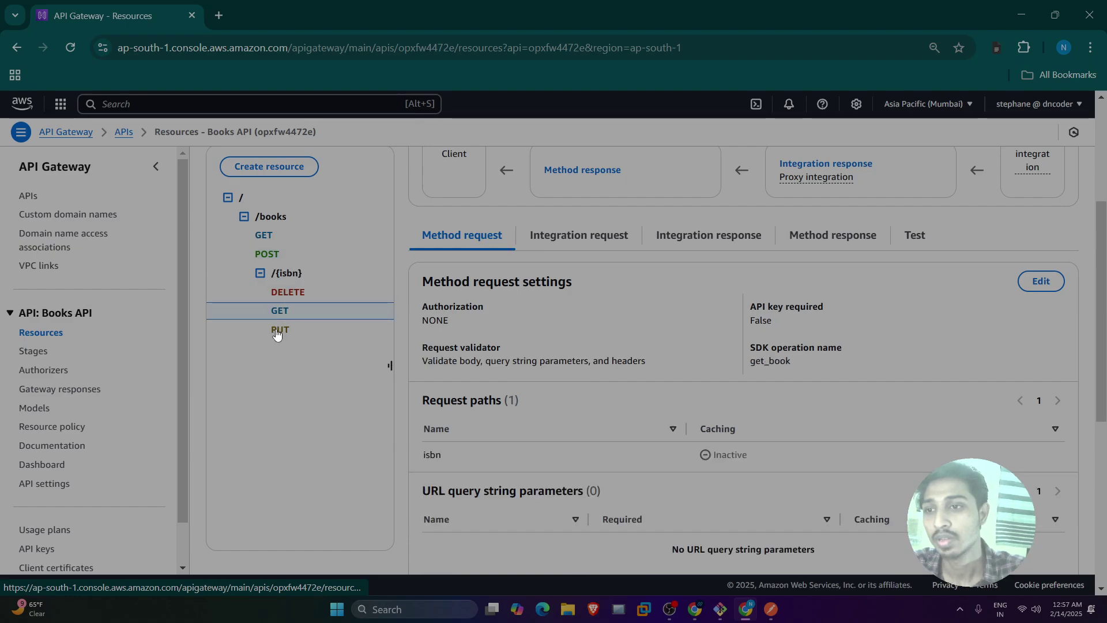
click(277, 333)
click(267, 240)
click(272, 259)
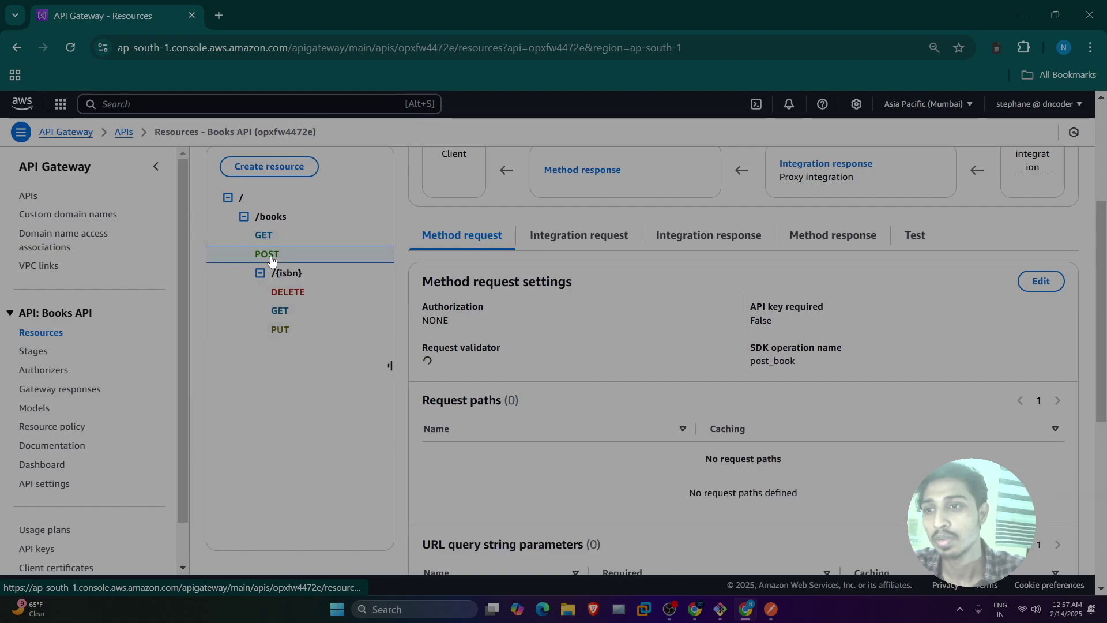
click(287, 292)
click(281, 313)
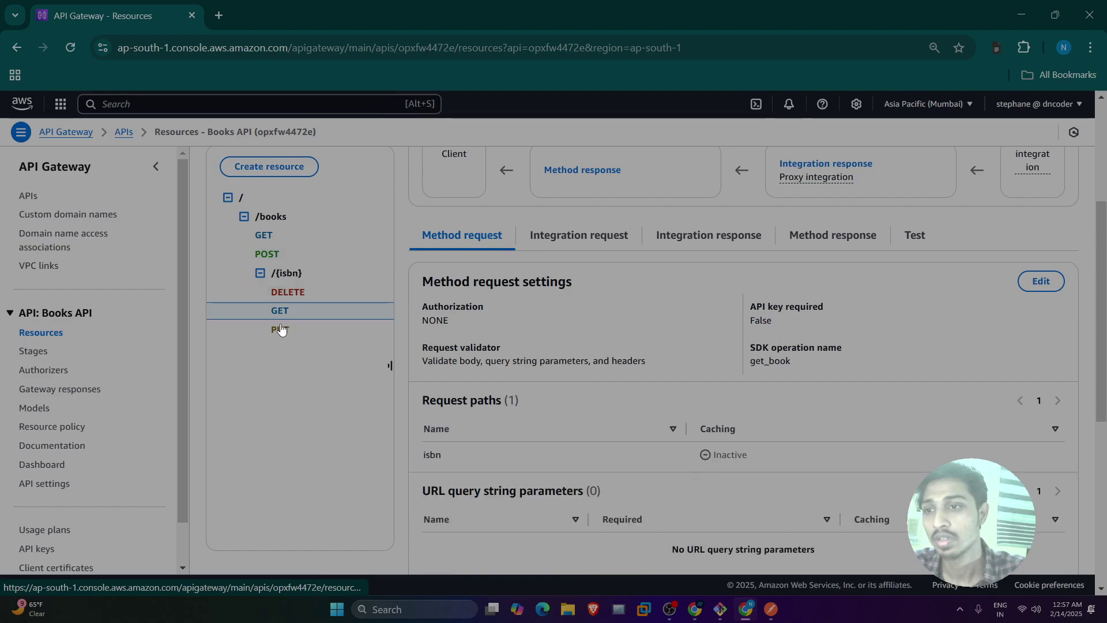
click(281, 329)
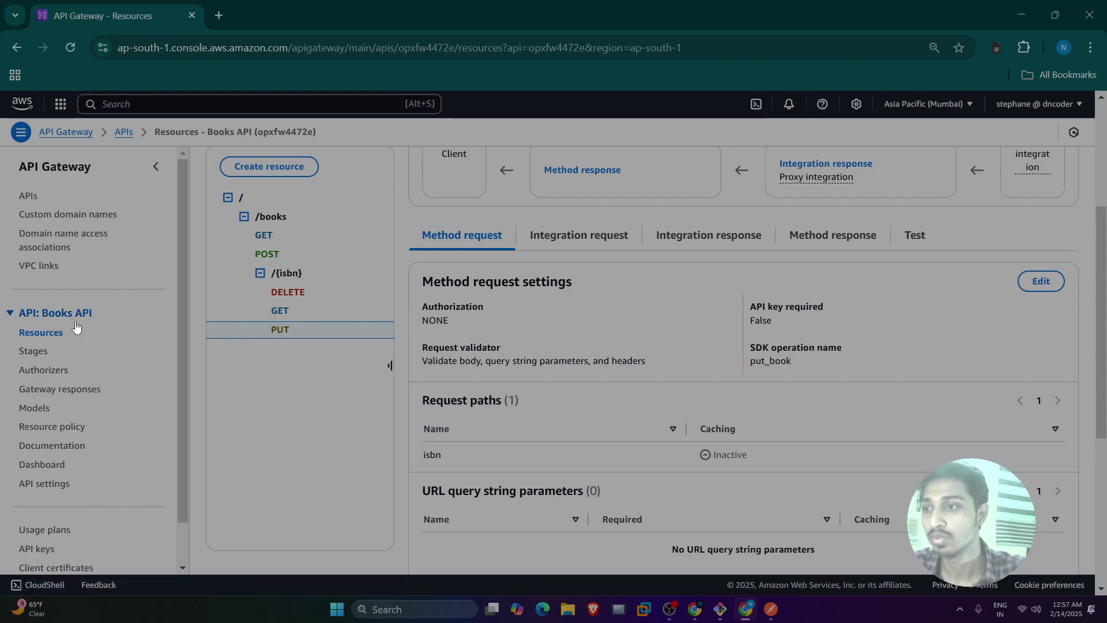
Step: Copy the invoke URL of the Books API's dev stage and load it in a new browser tab
click(34, 351)
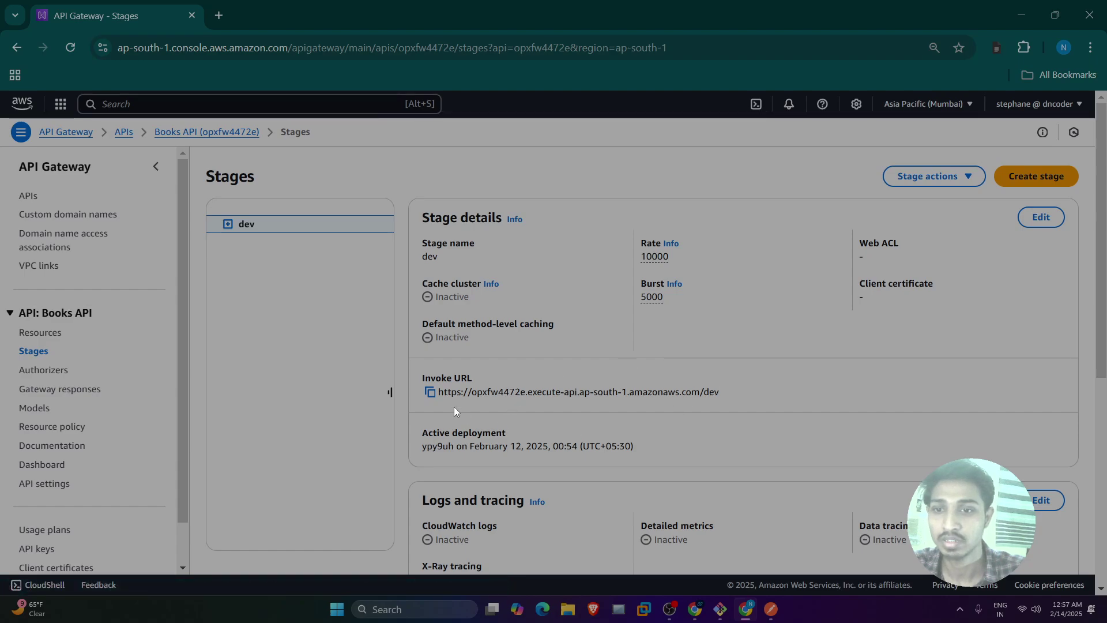
click(430, 392)
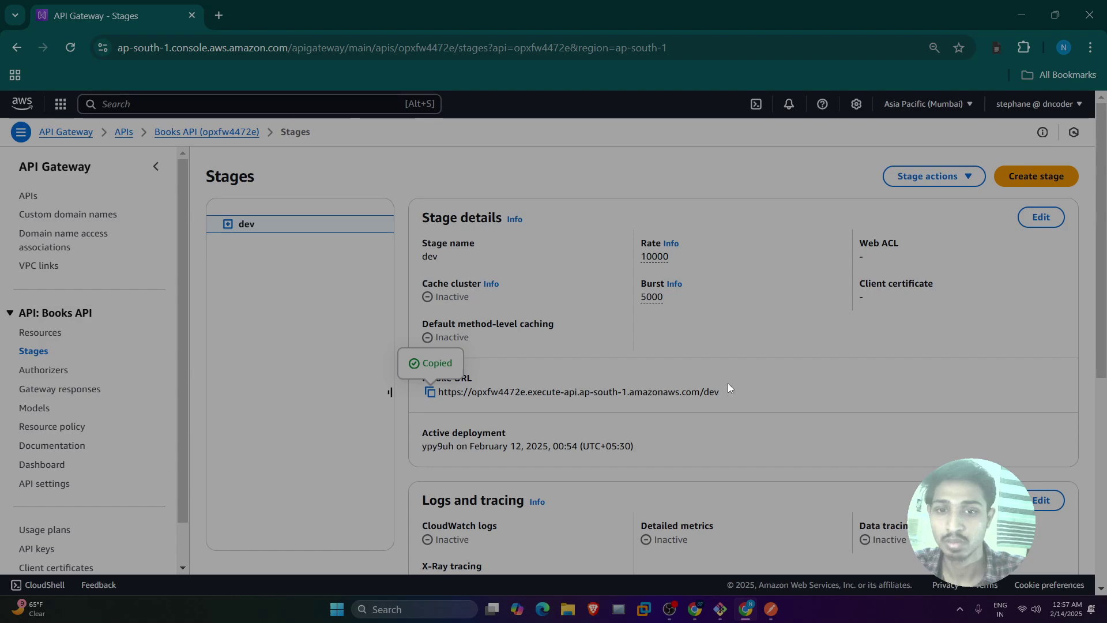
click(219, 16)
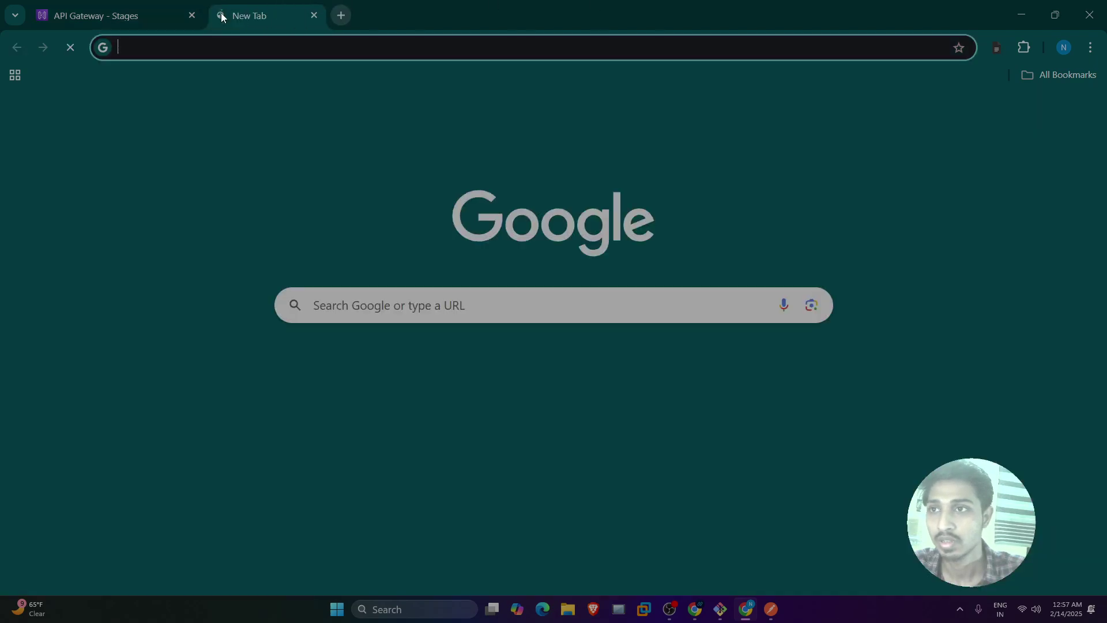
key(ctrl+v)
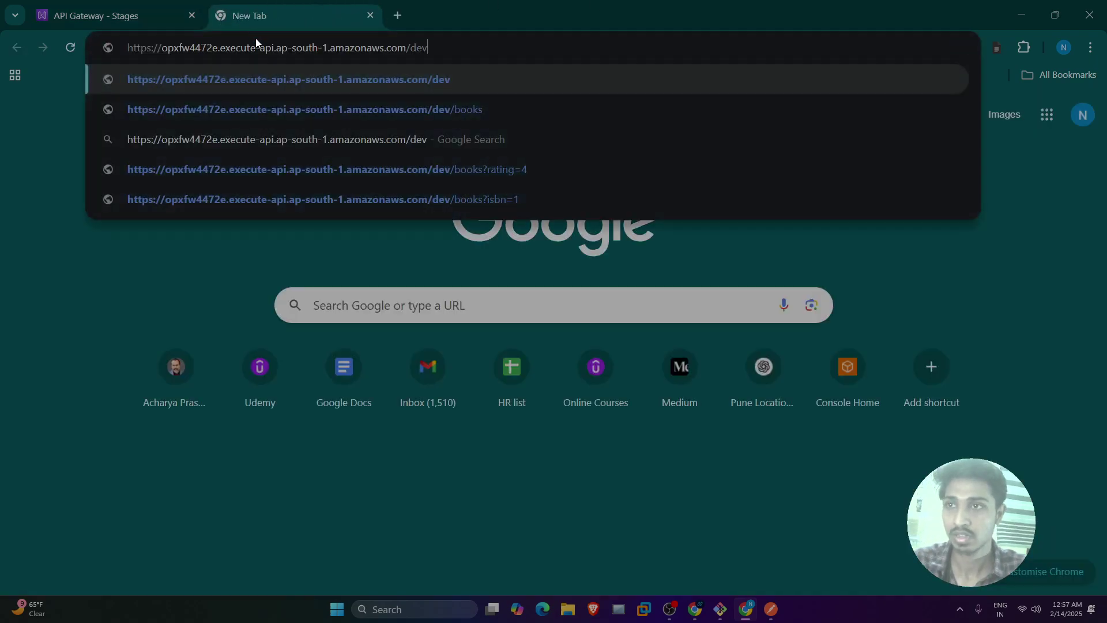
key(Return)
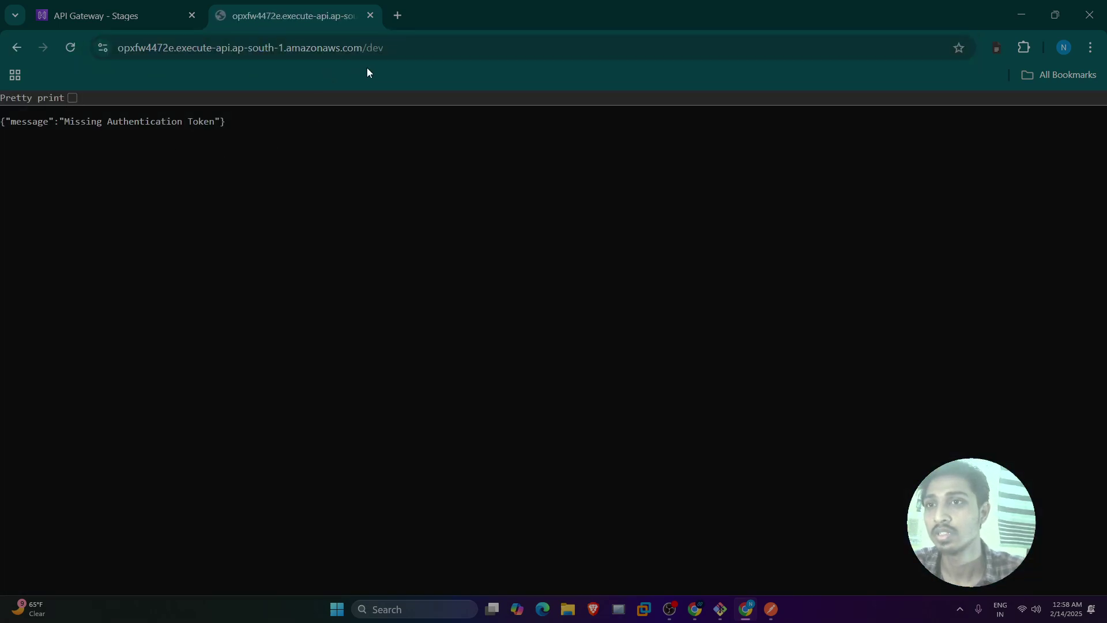
Step: Append /books to the dev stage URL, load that endpoint and pretty-print its JSON response
click(393, 47)
click(423, 58)
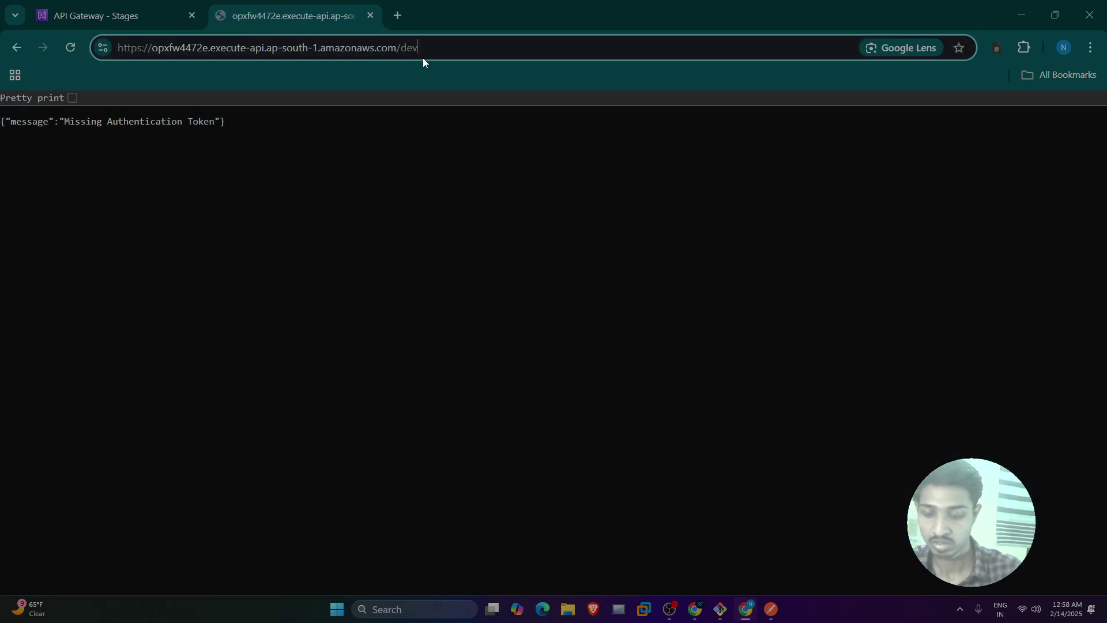
text(/books)
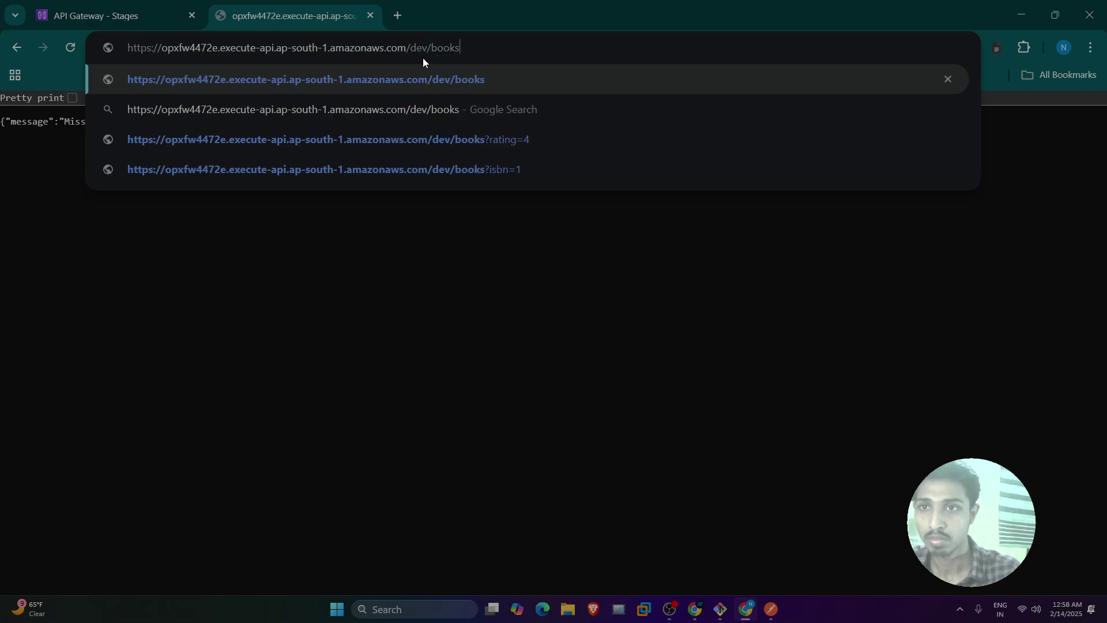
key(Return)
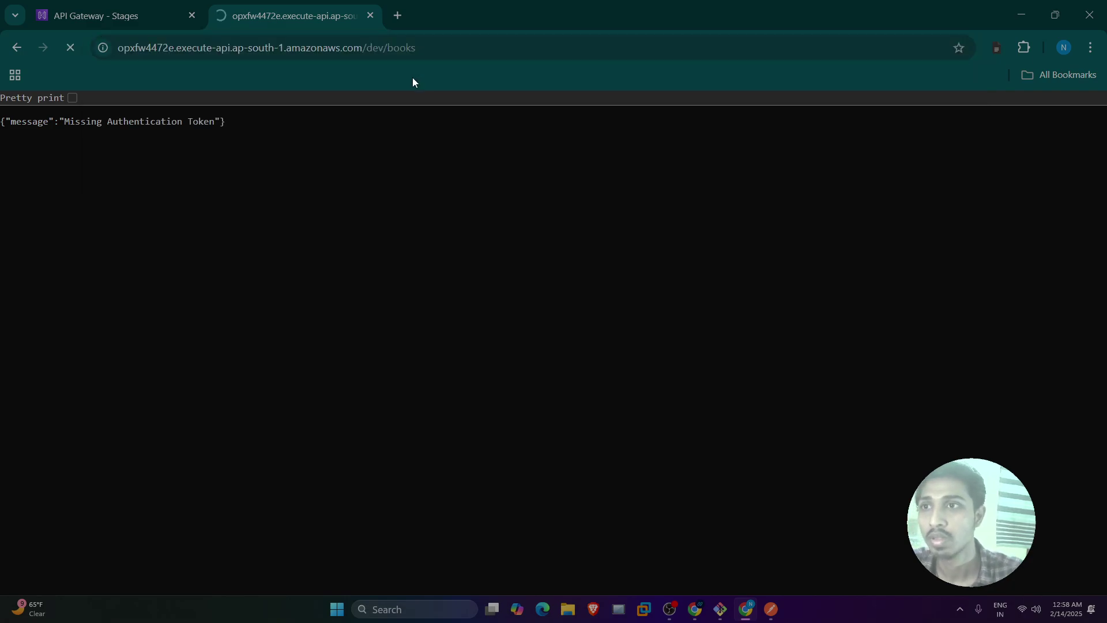
click(72, 98)
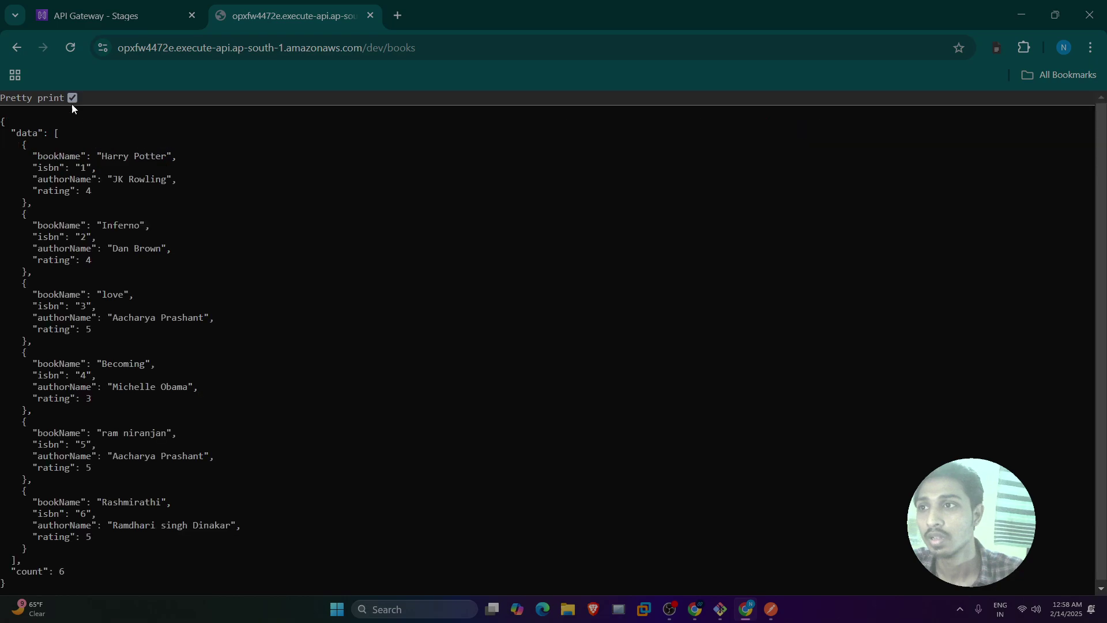
Step: Examine the book records in the JSON response, checking each name, ISBN, author and rating
drag(3, 121, 26, 577)
click(99, 218)
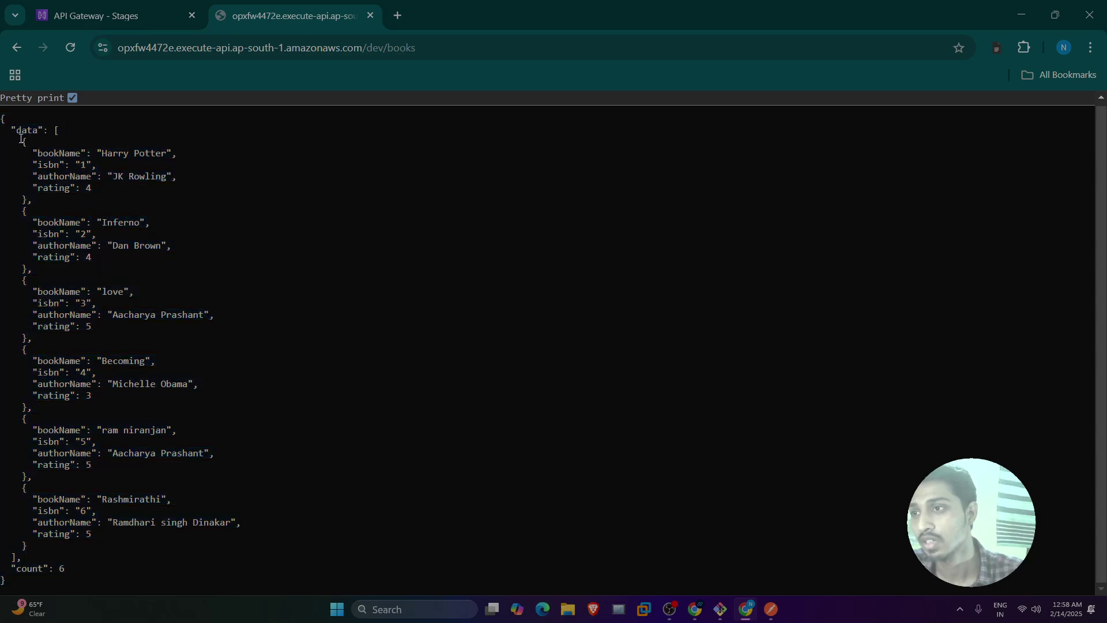
drag(21, 139, 17, 570)
click(80, 568)
click(440, 146)
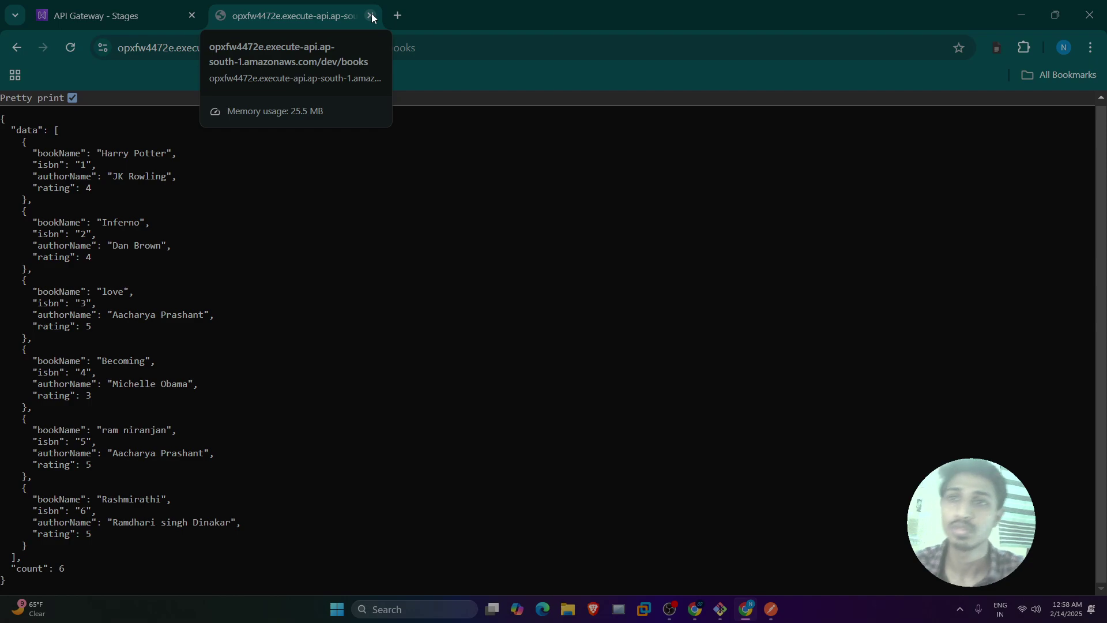
right_click(376, 152)
click(350, 212)
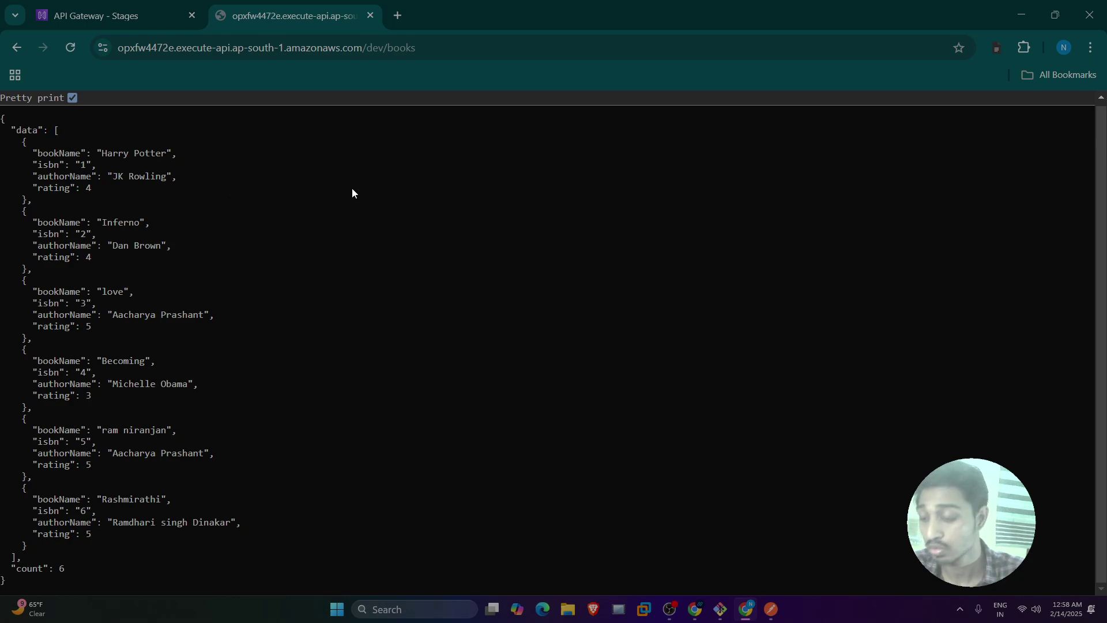
key(alt+Tab)
key(alt+Tab)
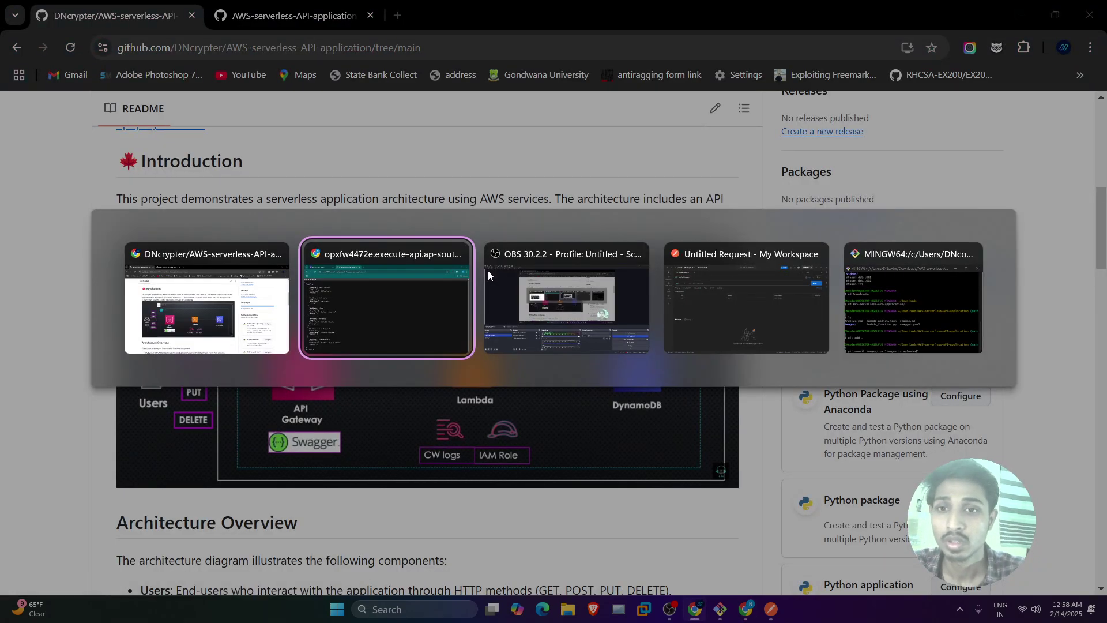
key(Tab)
key(Tab)
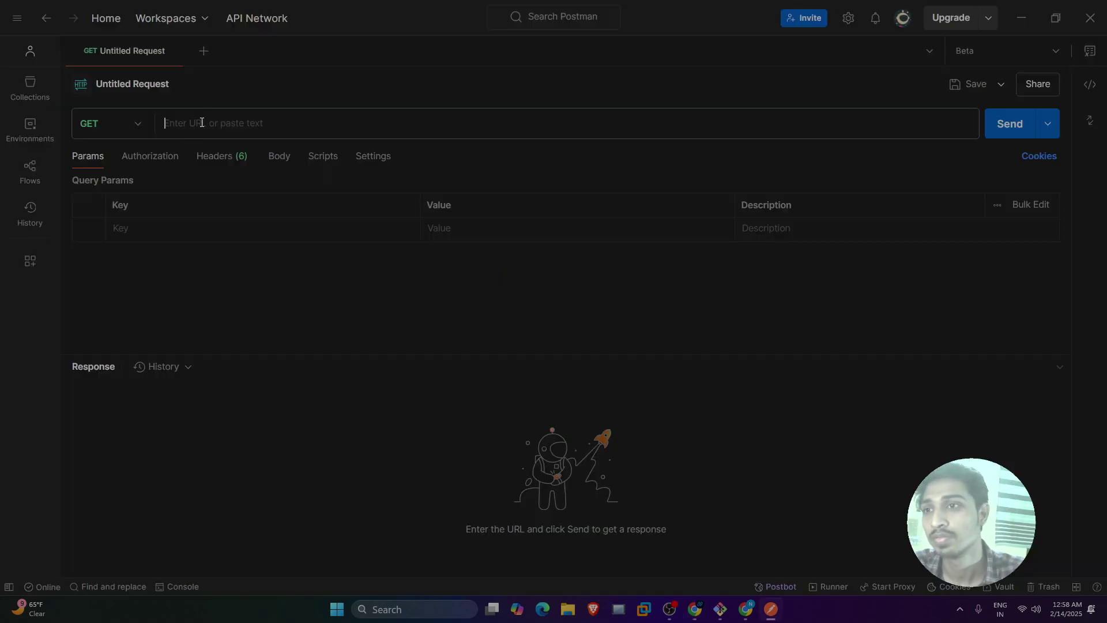
click(202, 122)
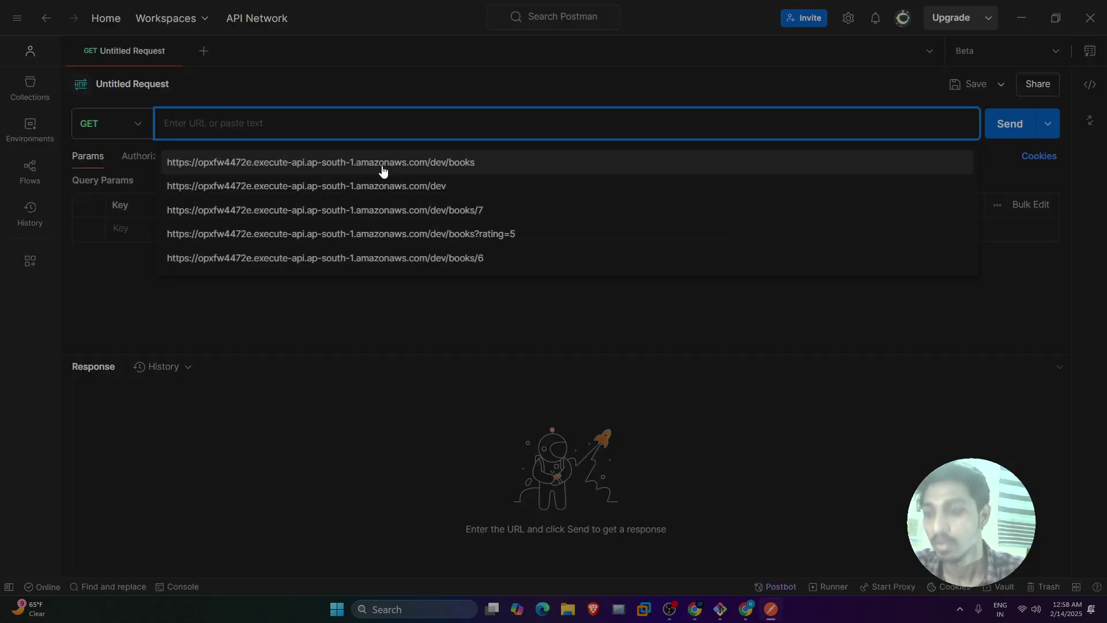
click(383, 181)
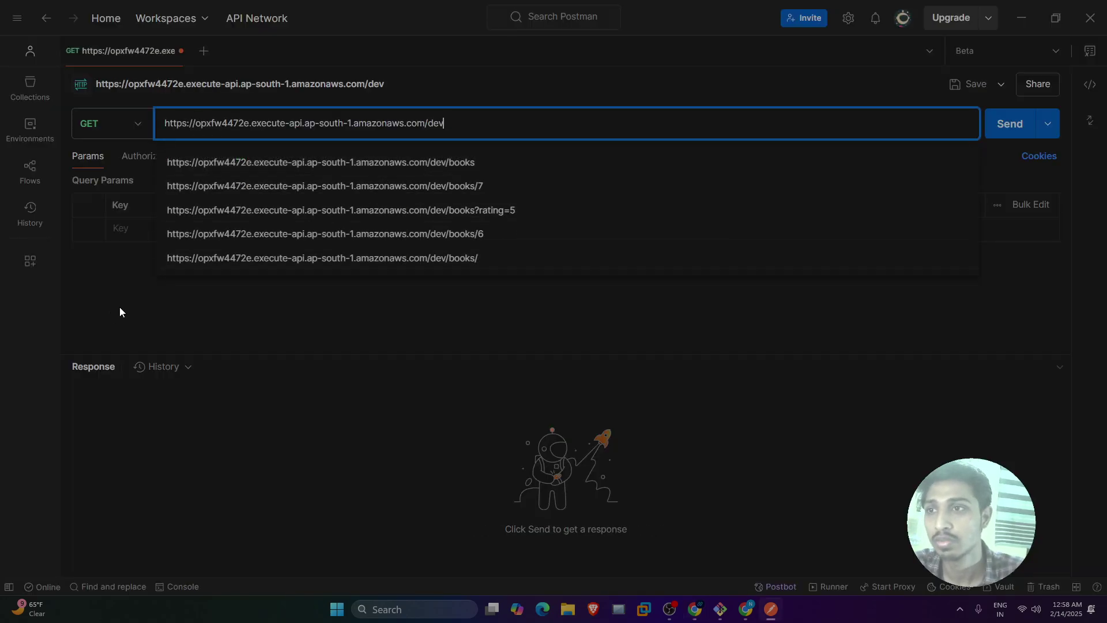
click(113, 131)
click(106, 154)
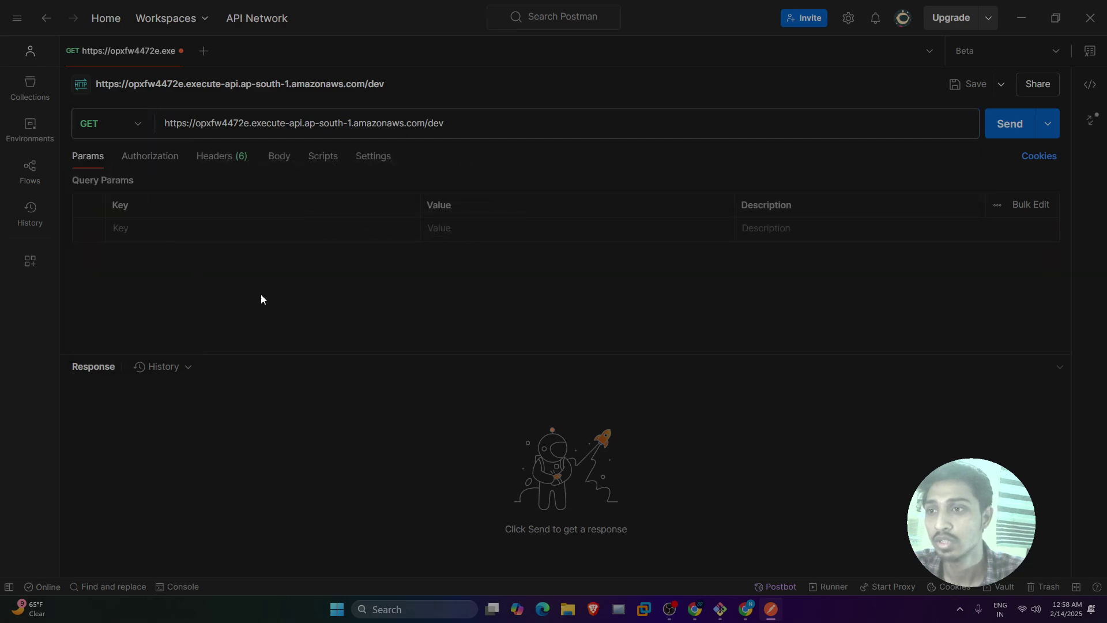
click(1009, 123)
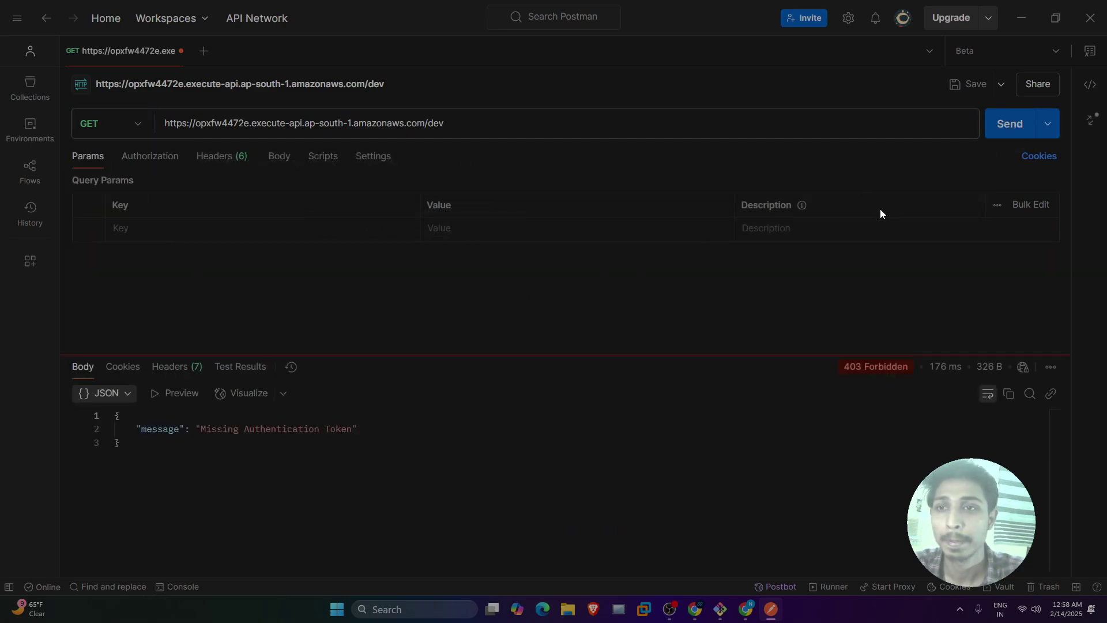
Step: Append /books to the request URL and send the GET request
click(464, 128)
text(/)
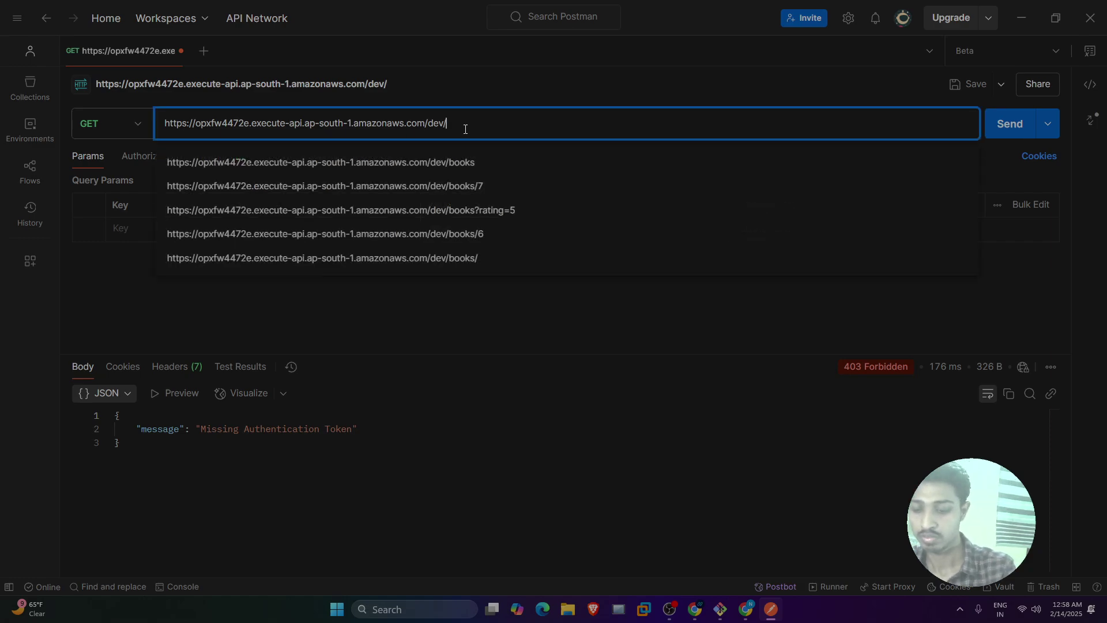
text(books)
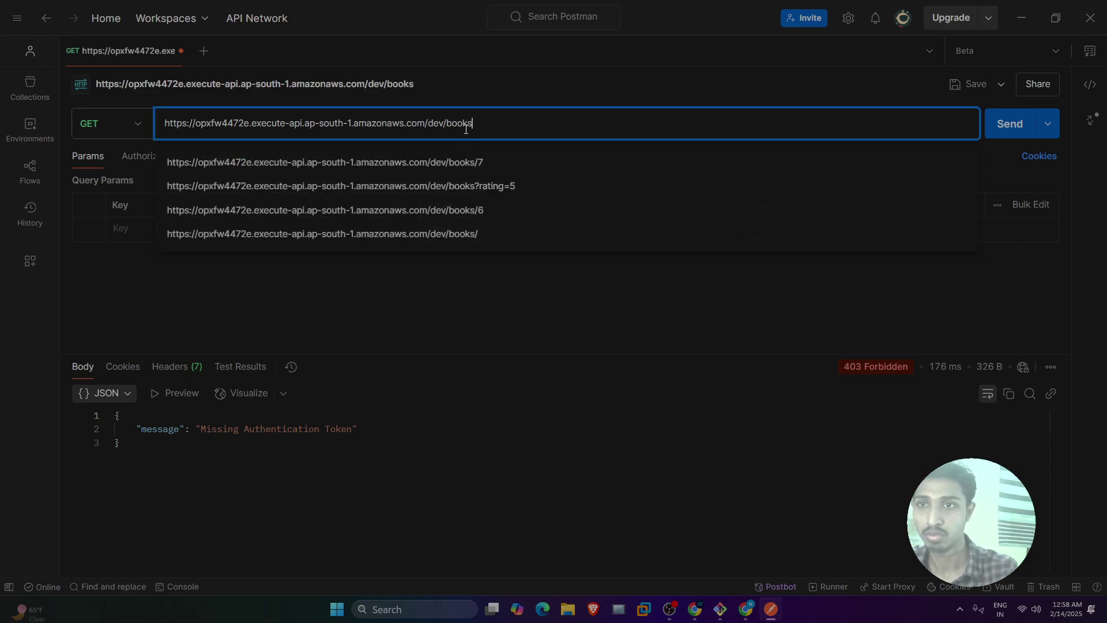
click(534, 333)
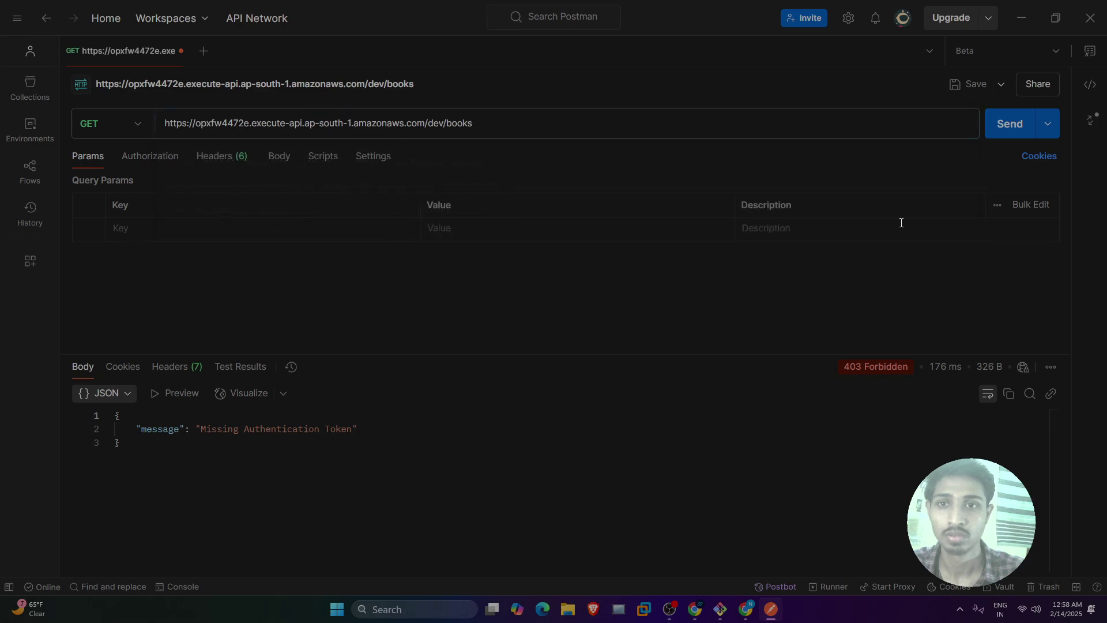
click(1008, 129)
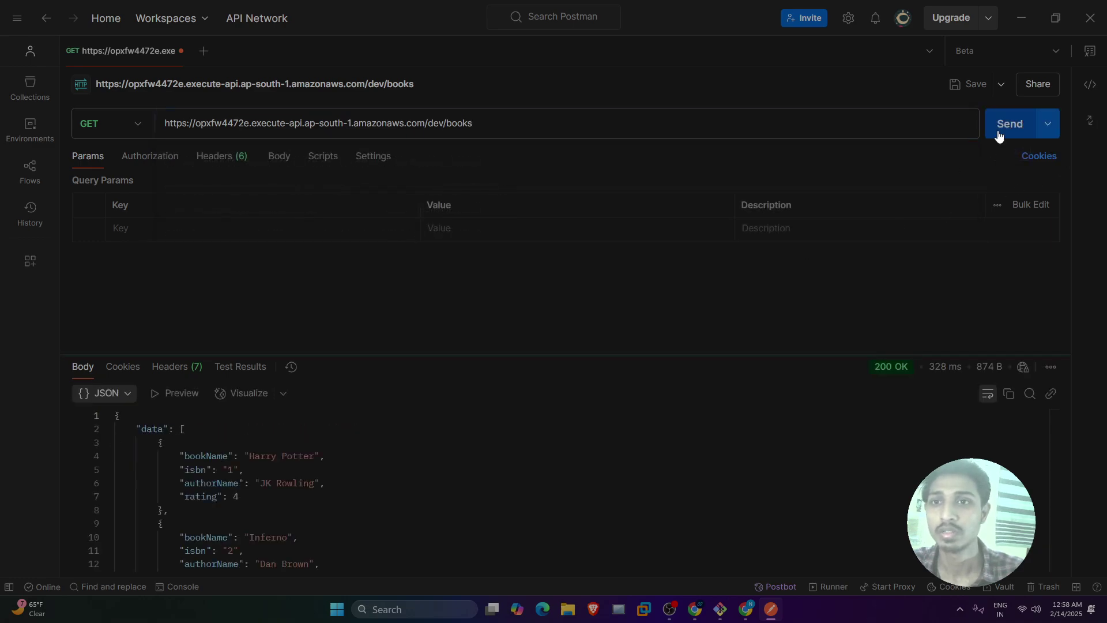
Step: Examine the book records in the GET response's data array and the count field after them
scroll(365, 427, down, 3)
scroll(361, 433, down, 5)
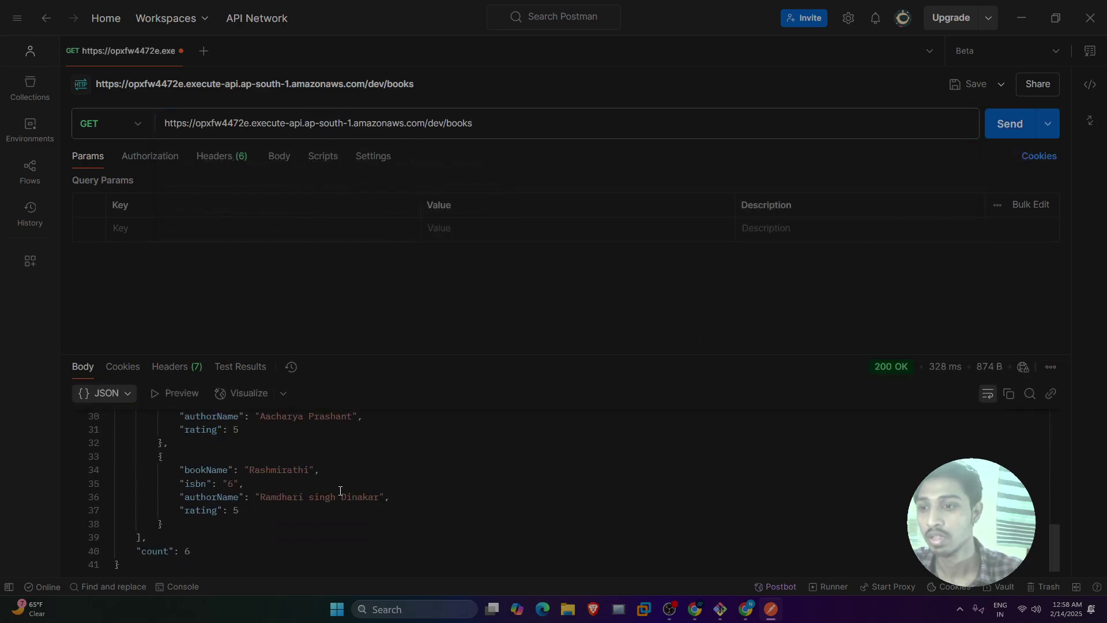
drag(213, 534, 139, 404)
click(173, 467)
scroll(176, 468, up, 5)
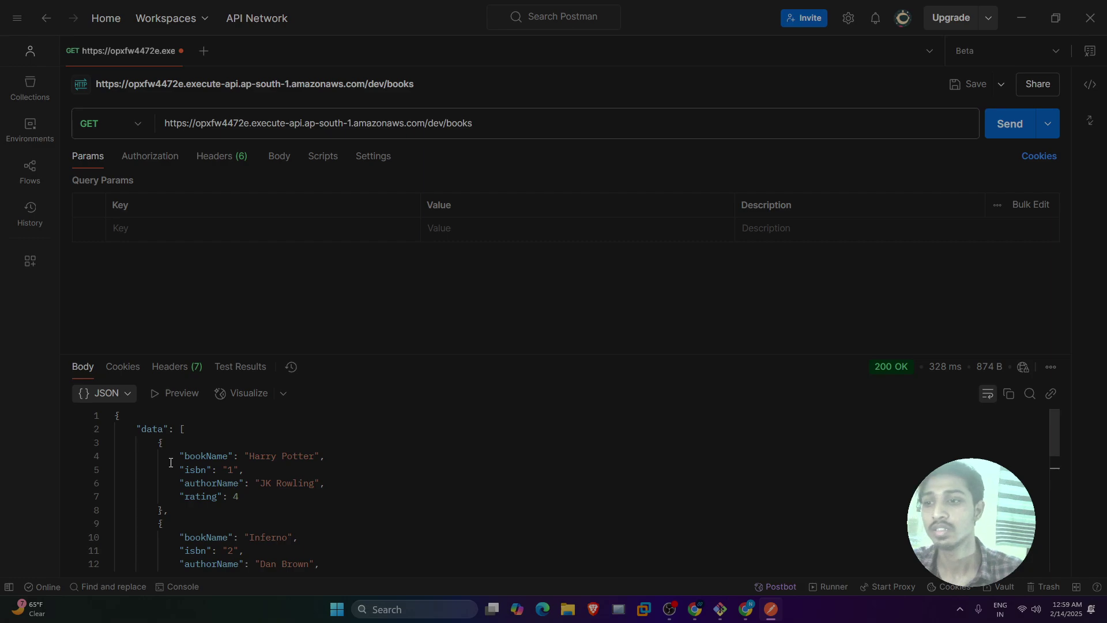
click(159, 443)
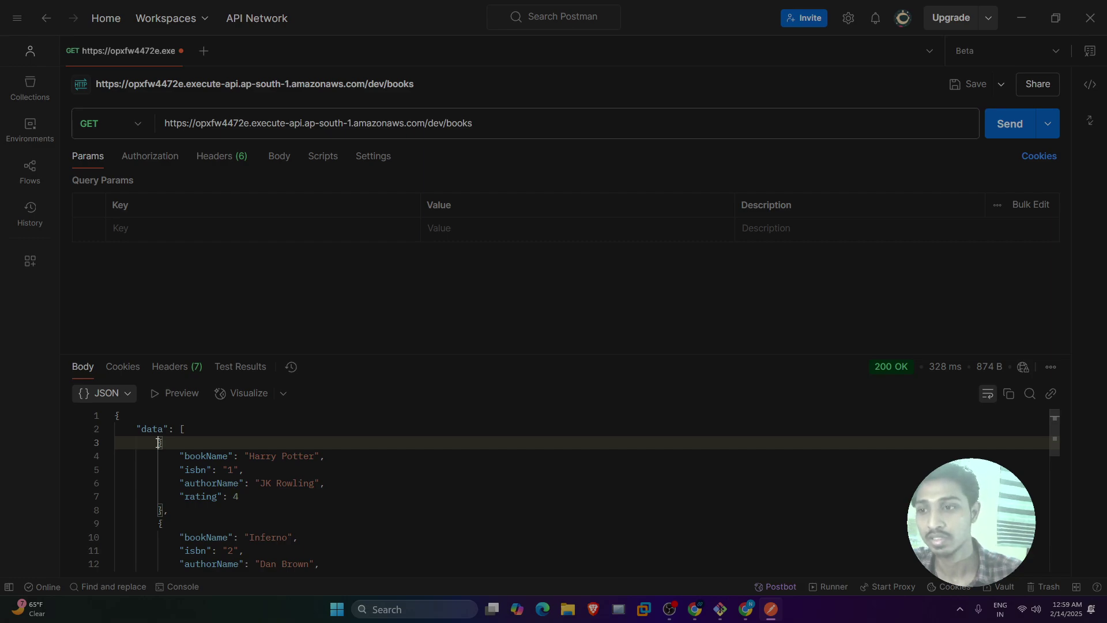
drag(160, 443, 245, 537)
scroll(245, 543, down, 2)
scroll(245, 544, down, 8)
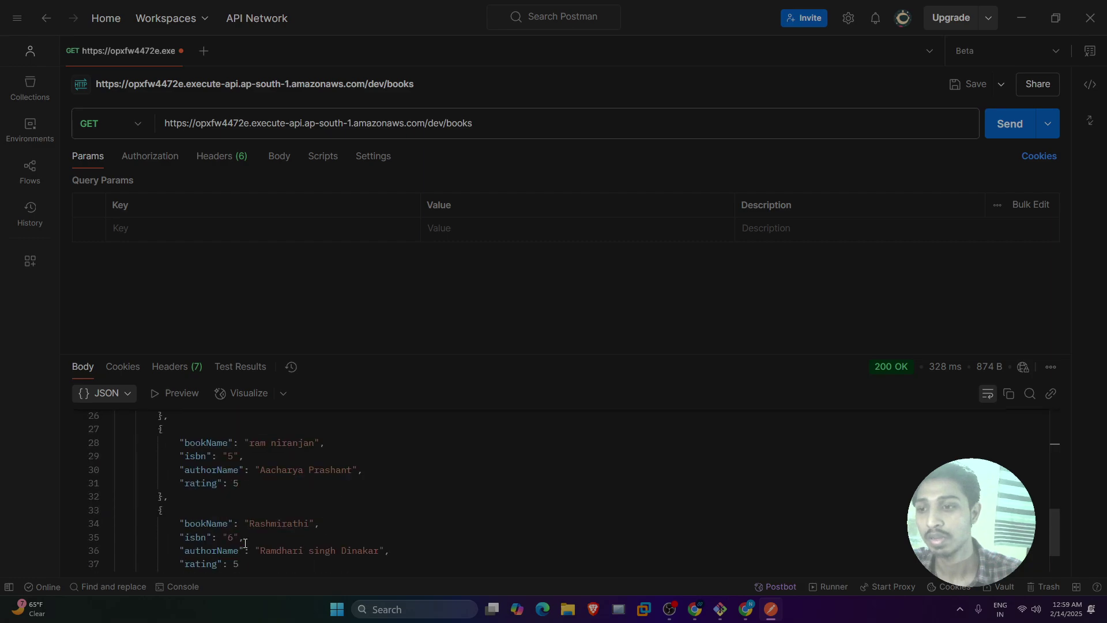
shift+click(190, 543)
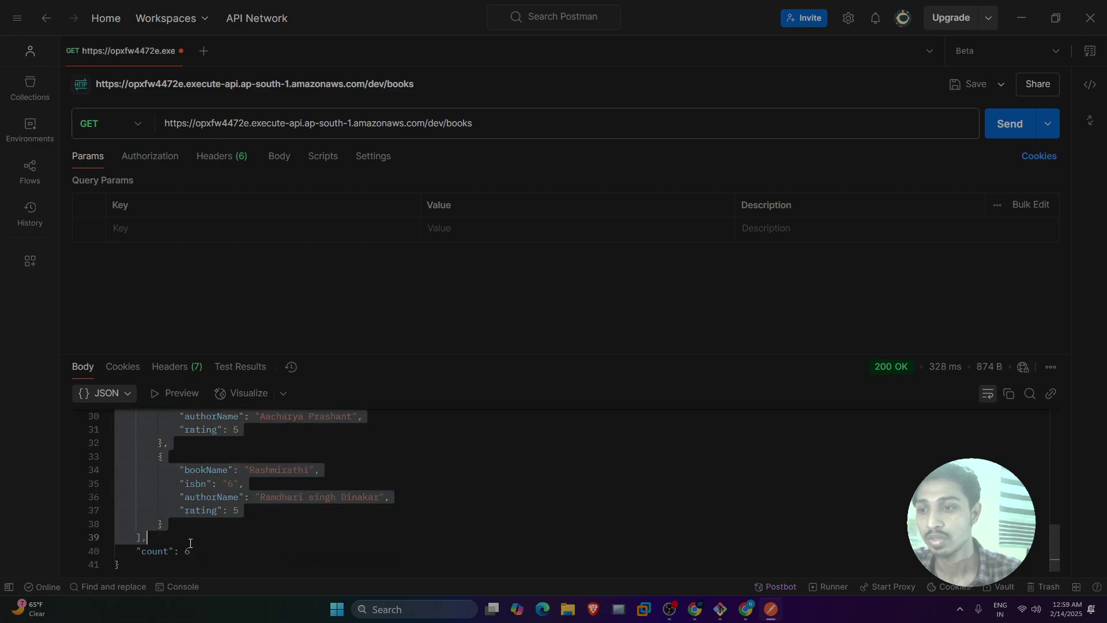
click(219, 557)
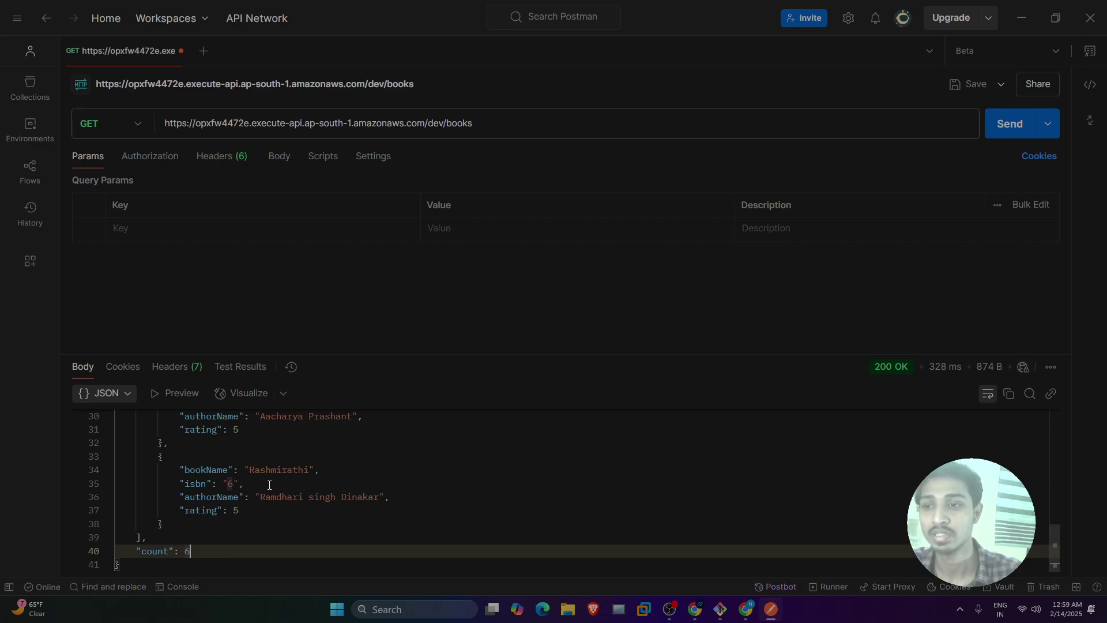
click(269, 485)
click(239, 518)
click(230, 535)
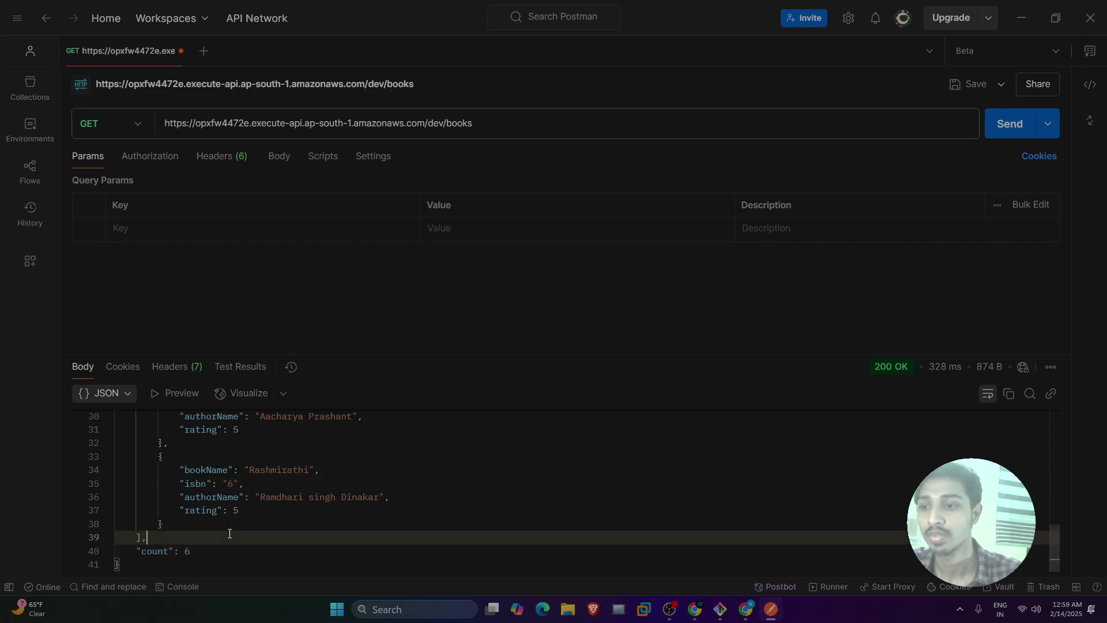
scroll(229, 534, up, 10)
click(208, 507)
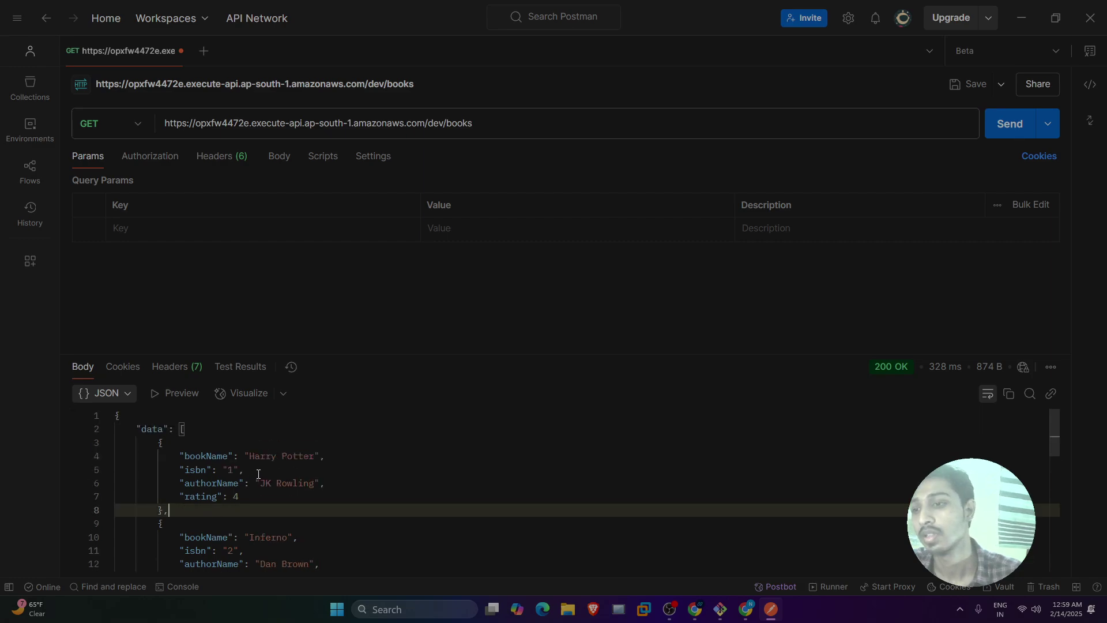
Step: Resend the GET request to /books and check the count at the end of the response
click(1011, 124)
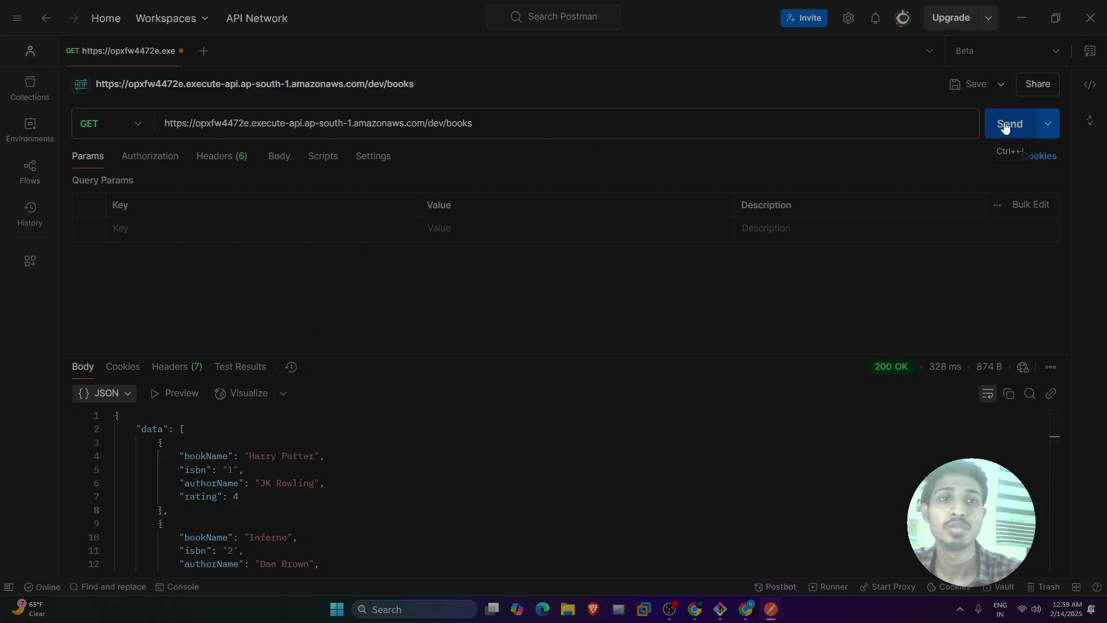
scroll(225, 454, down, 10)
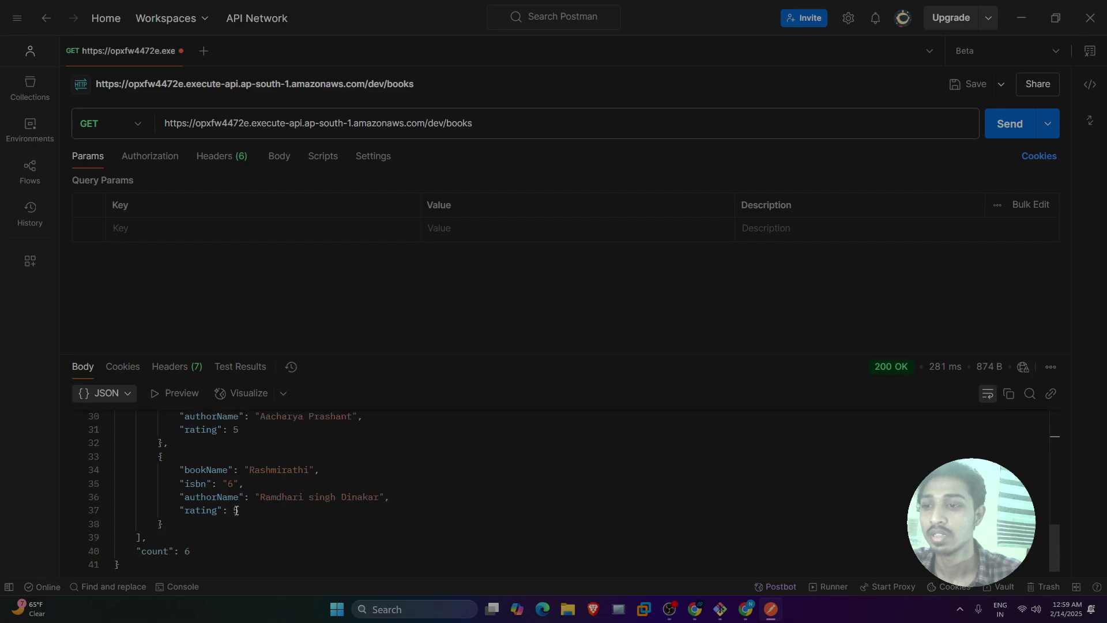
drag(194, 548, 132, 549)
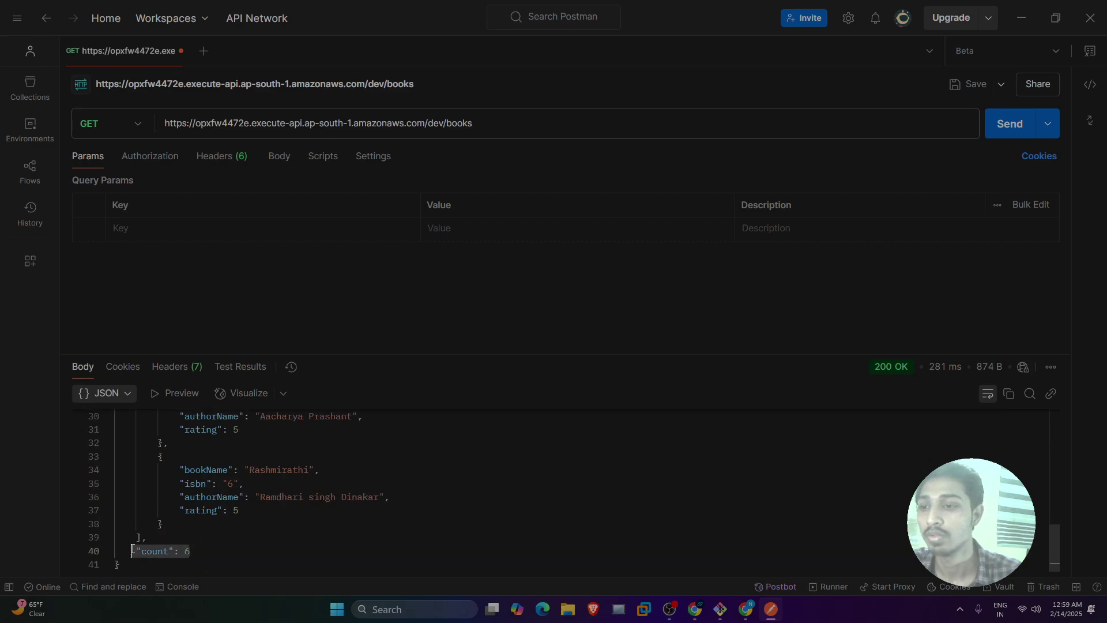
Step: Change the request method to POST and copy the Rashmirathi book record from the response
click(136, 122)
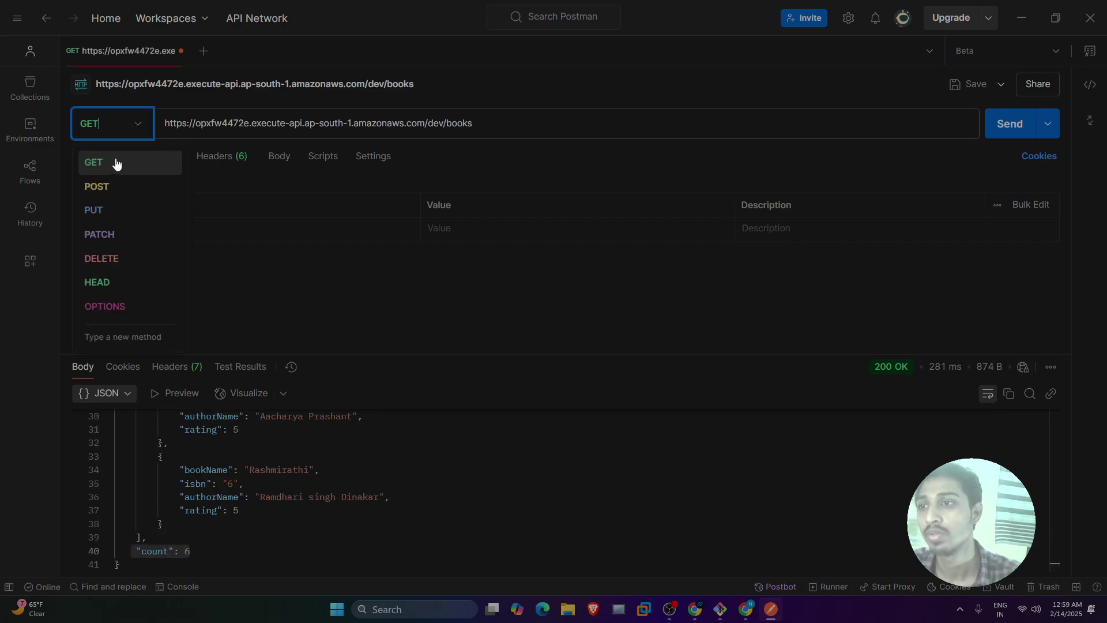
click(113, 187)
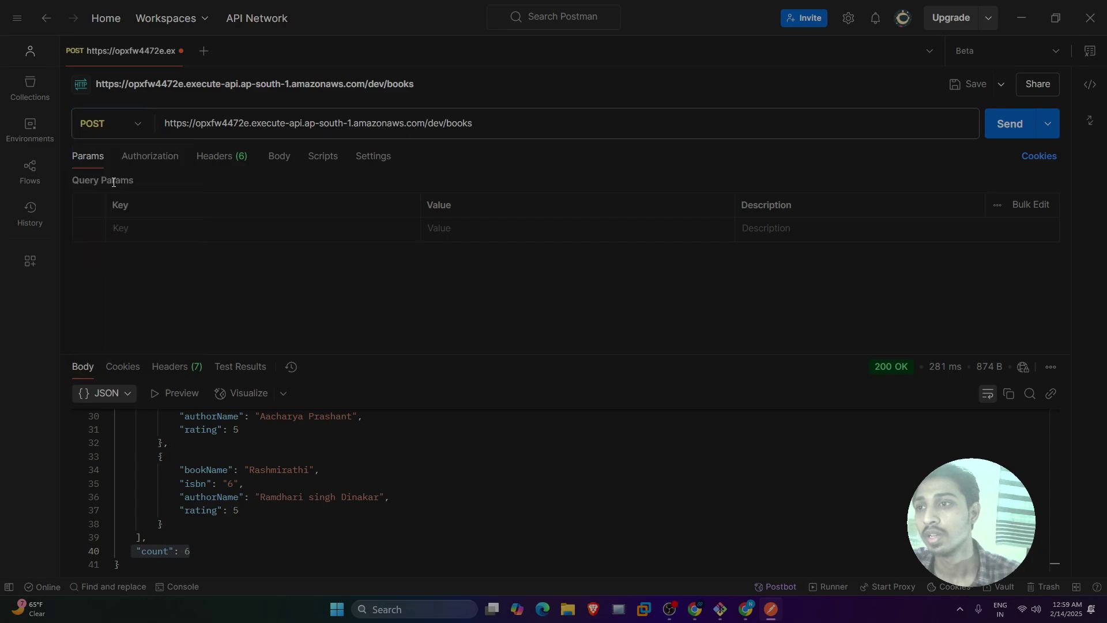
click(492, 124)
click(144, 302)
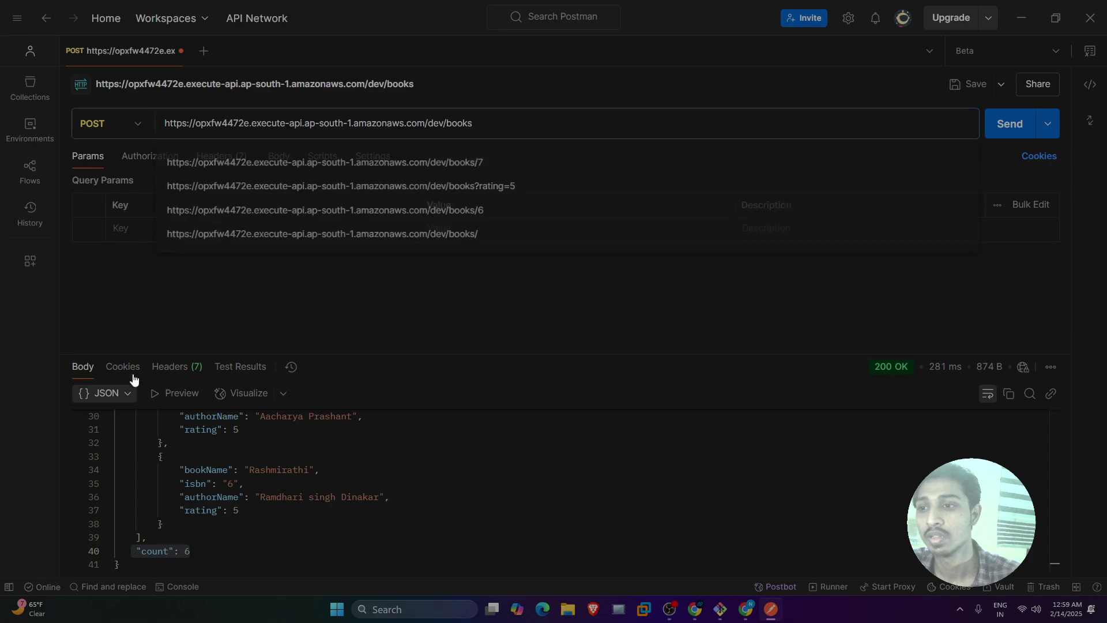
drag(159, 456, 177, 528)
key(ctrl+c)
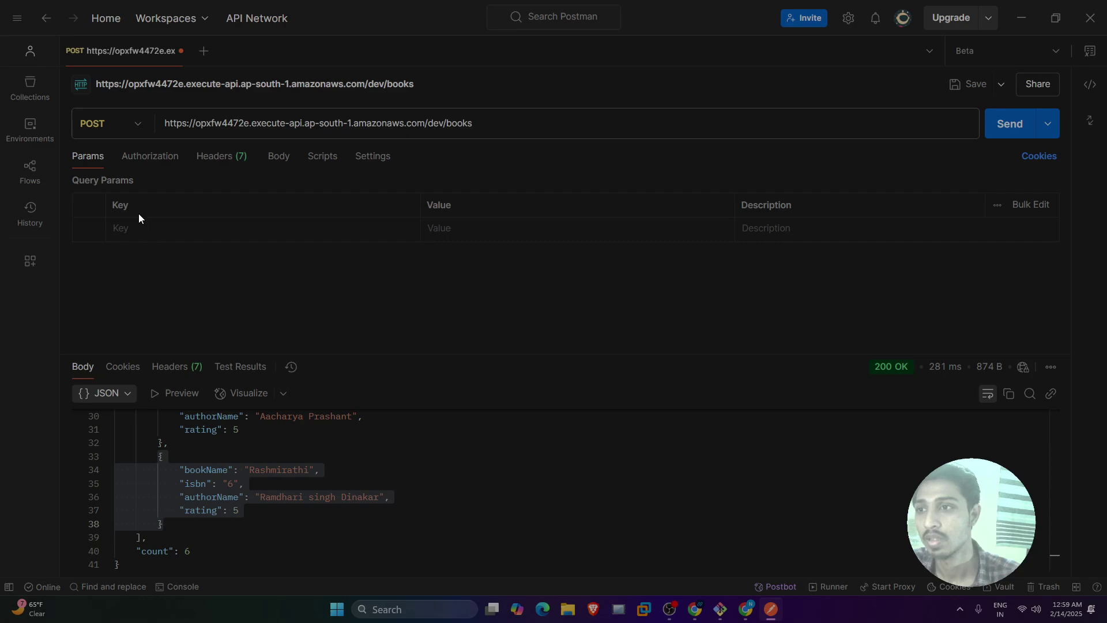
Step: Set the request body to raw JSON, paste the copied book record and remove the indent before its closing brace
click(277, 156)
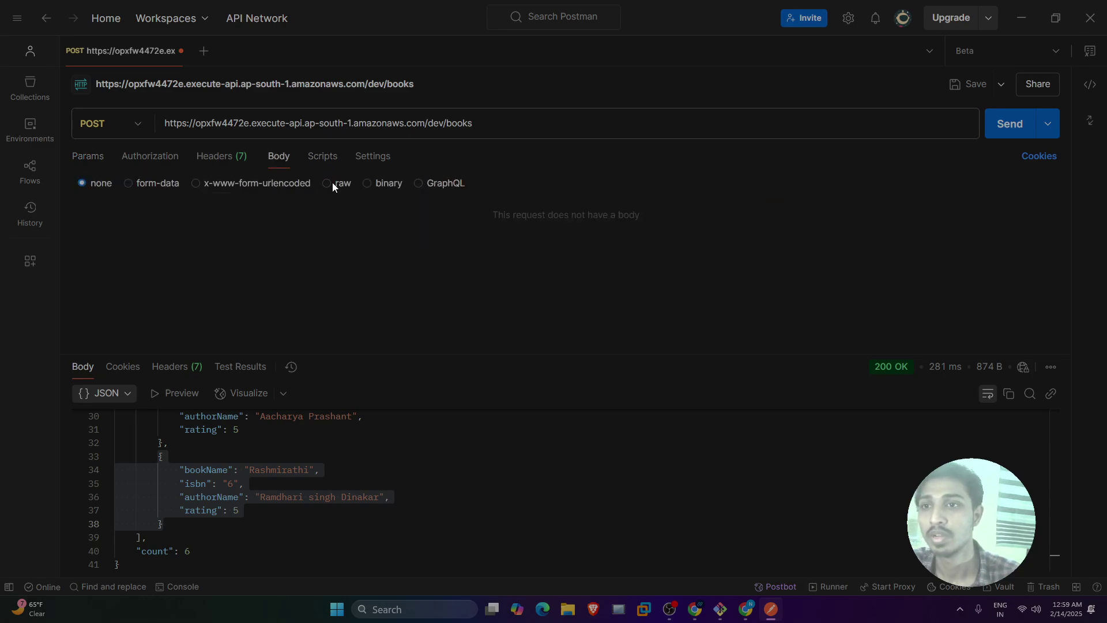
click(332, 182)
click(503, 185)
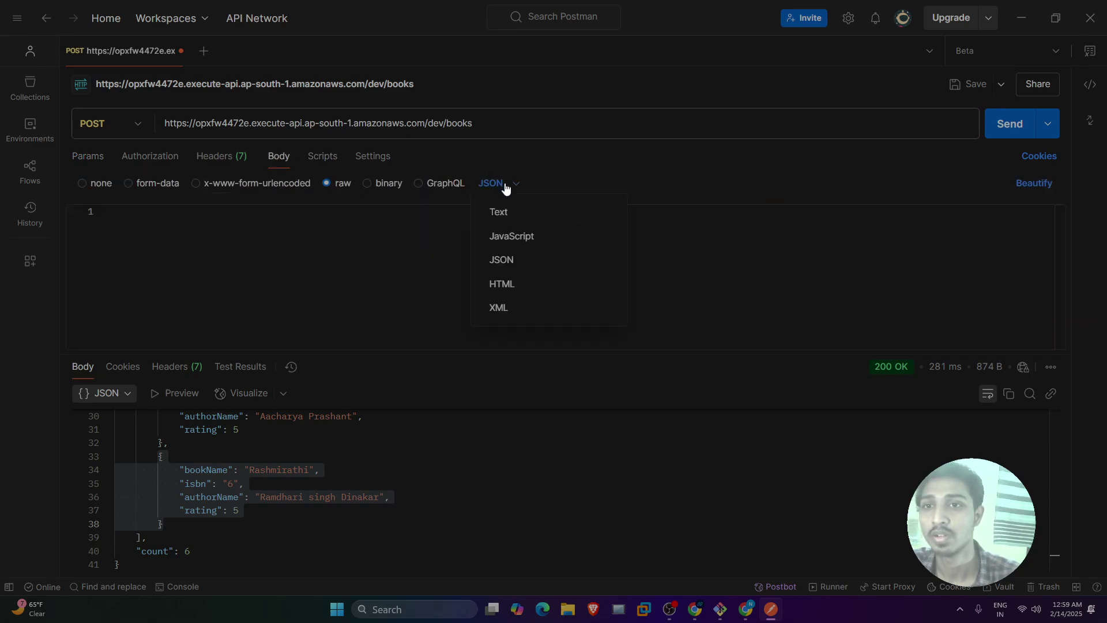
click(507, 260)
click(213, 249)
key(ctrl+v)
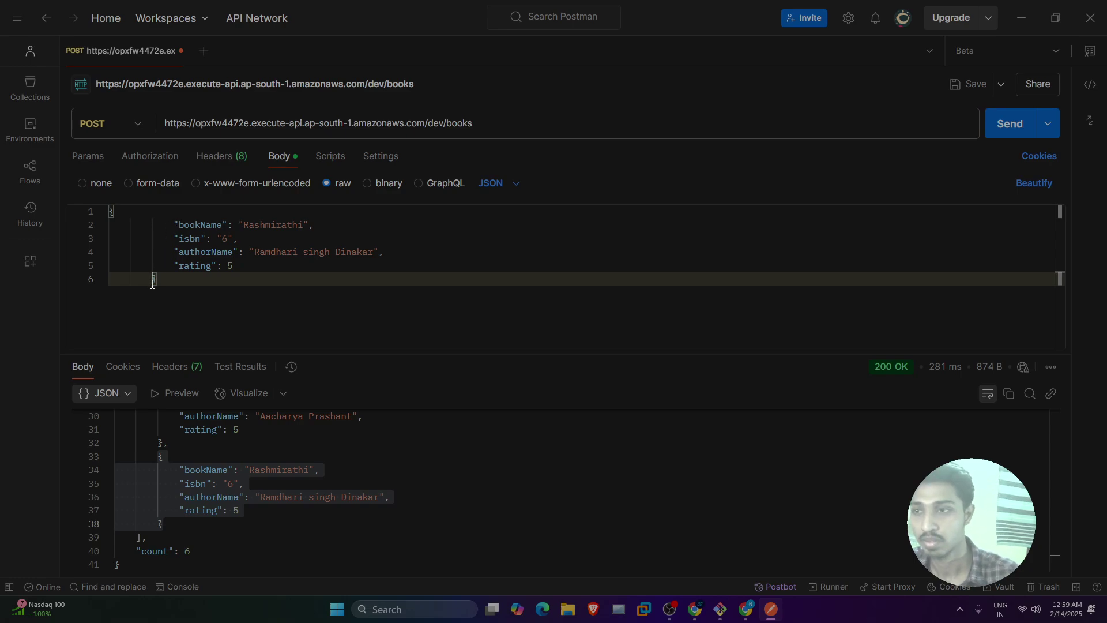
key(BackSpace)
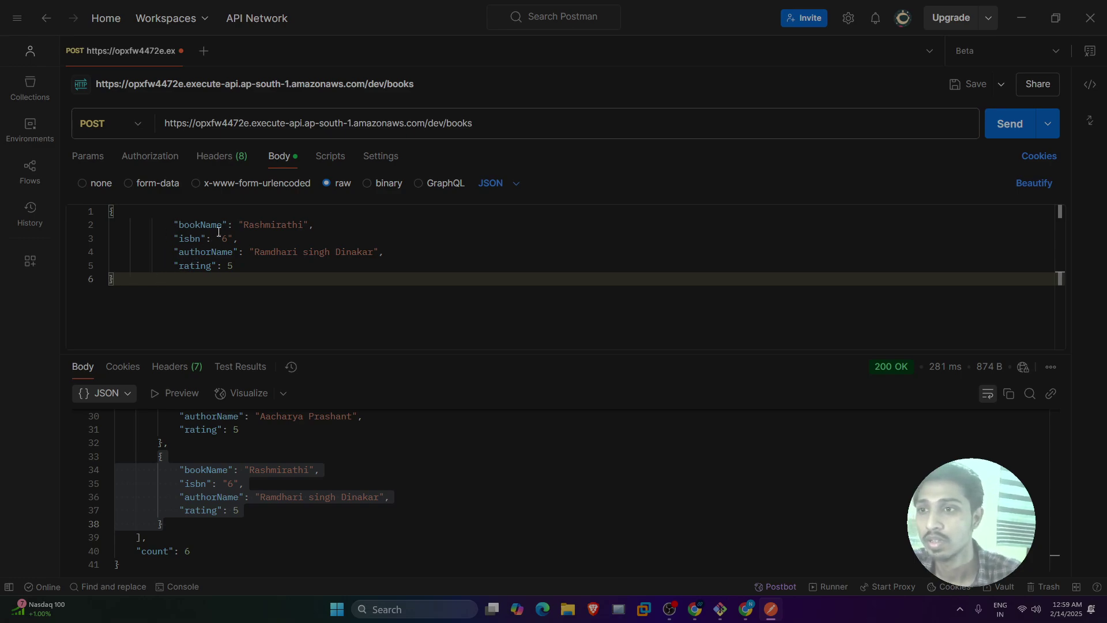
Step: In the request body, set isbn to "7" and bookName to "love"
click(218, 225)
click(225, 239)
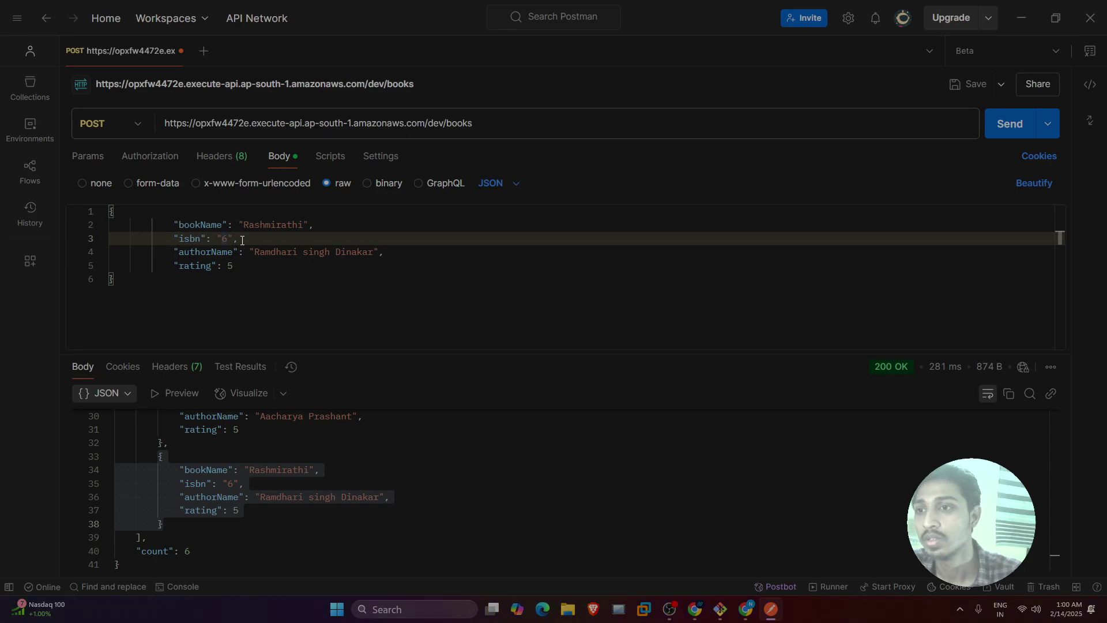
drag(237, 241, 173, 242)
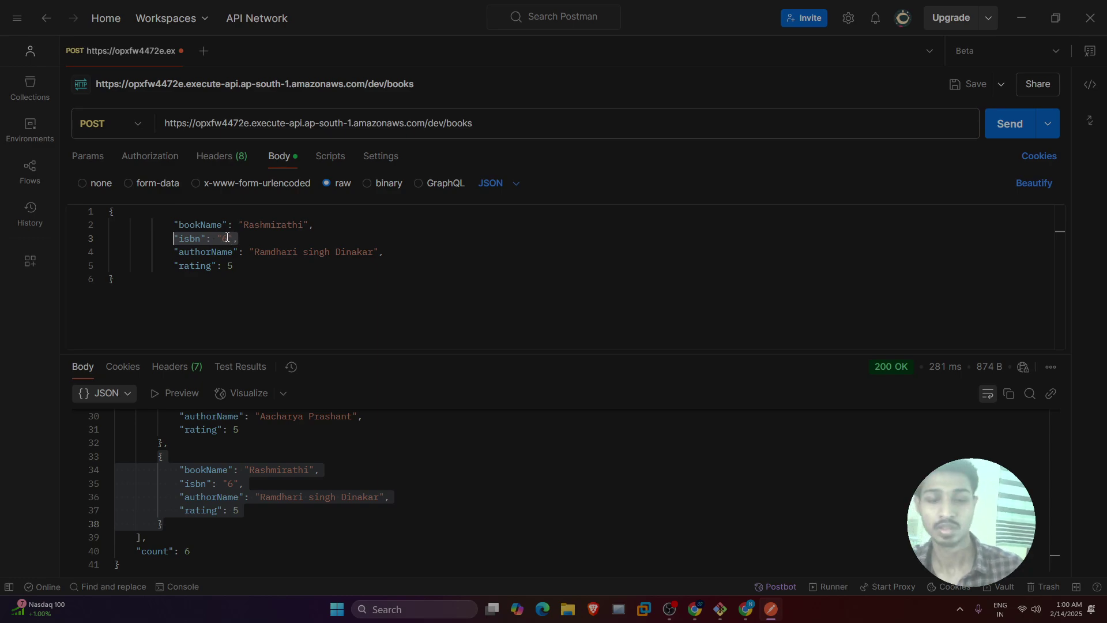
click(251, 245)
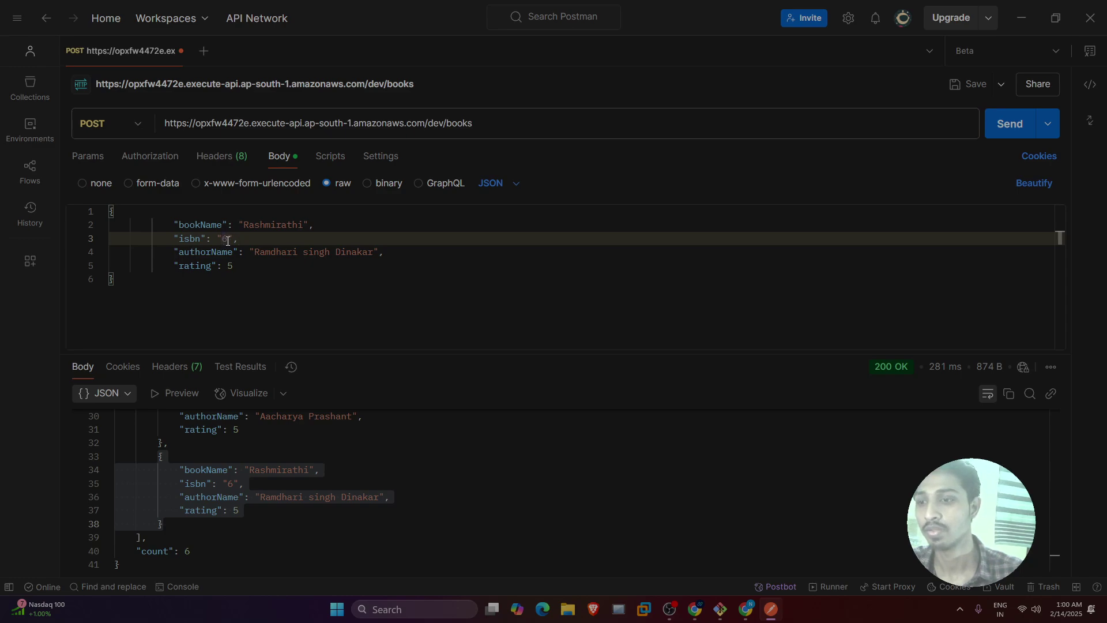
double_click(226, 240)
text(7)
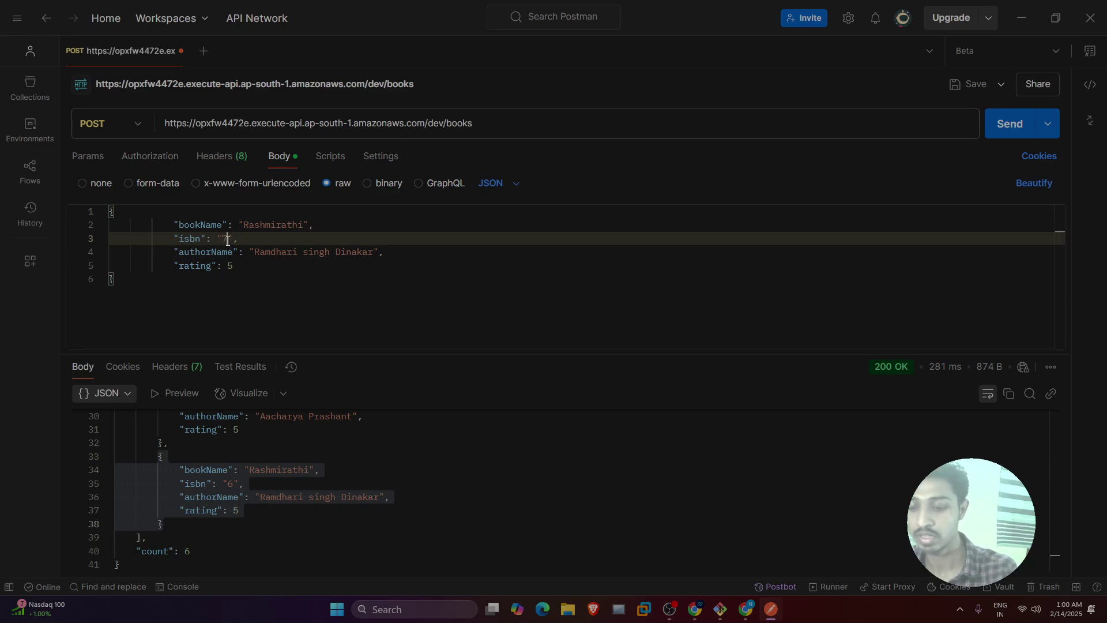
click(303, 226)
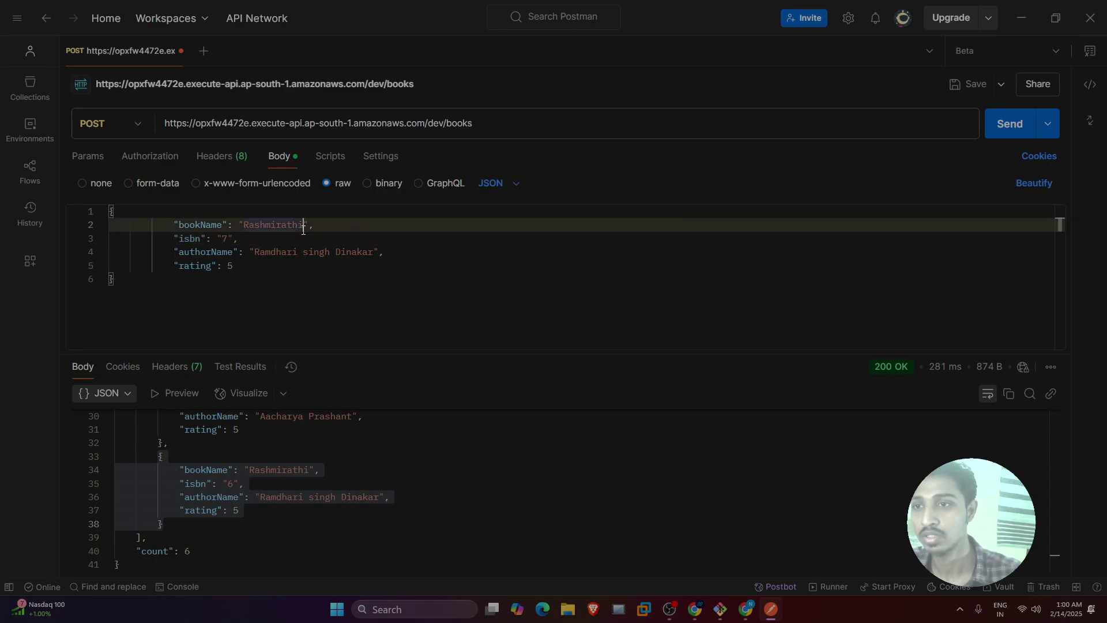
key(BackSpace)
text(love)
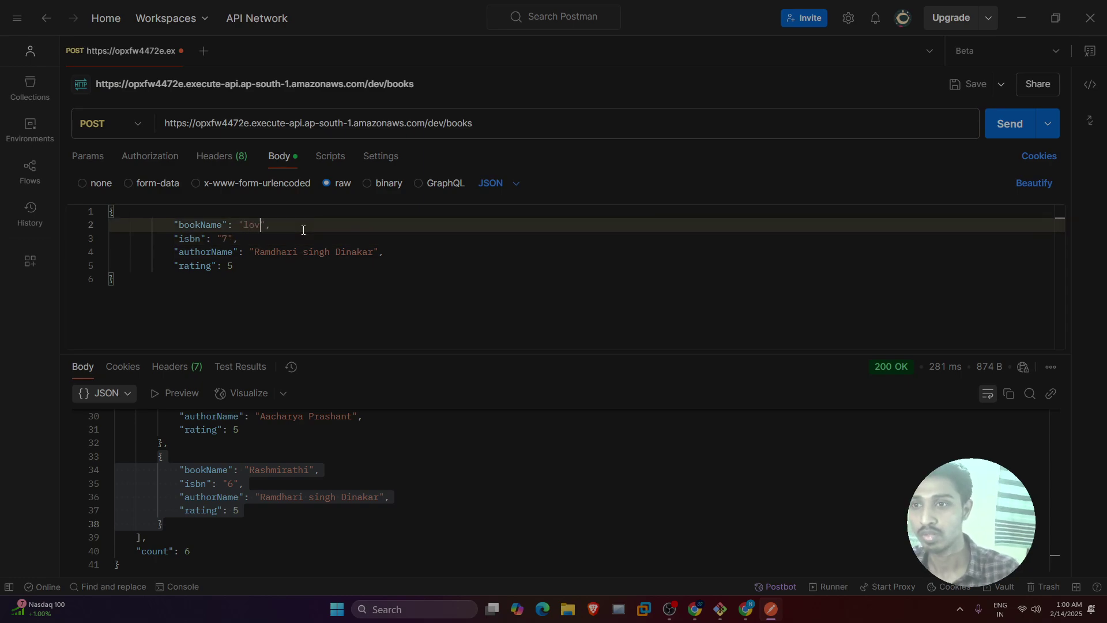
Step: Replace the authorName value in the request body with "Aacharya Prashant"
click(375, 252)
key(BackSpace)
key(BackSpace)
key(BackSpace)
key(BackSpace)
key(BackSpace)
key(BackSpace)
key(BackSpace)
key(BackSpace)
key(BackSpace)
key(BackSpace)
key(BackSpace)
key(BackSpace)
key(BackSpace)
key(BackSpace)
key(BackSpace)
key(BackSpace)
key(BackSpace)
key(BackSpace)
key(BackSpace)
key(BackSpace)
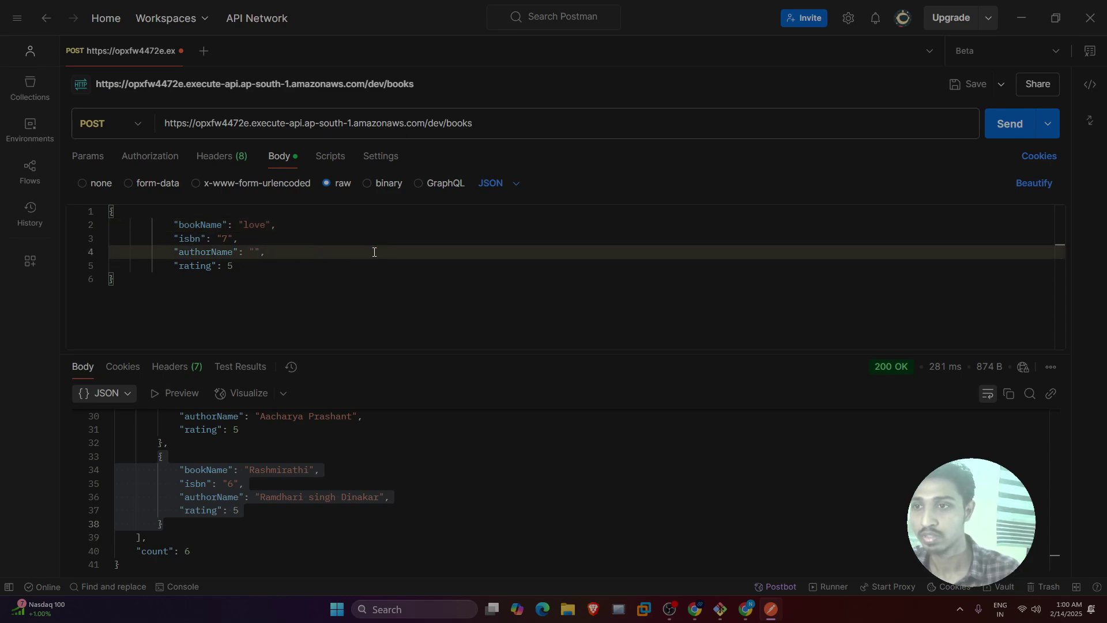
text(A)
text(achary)
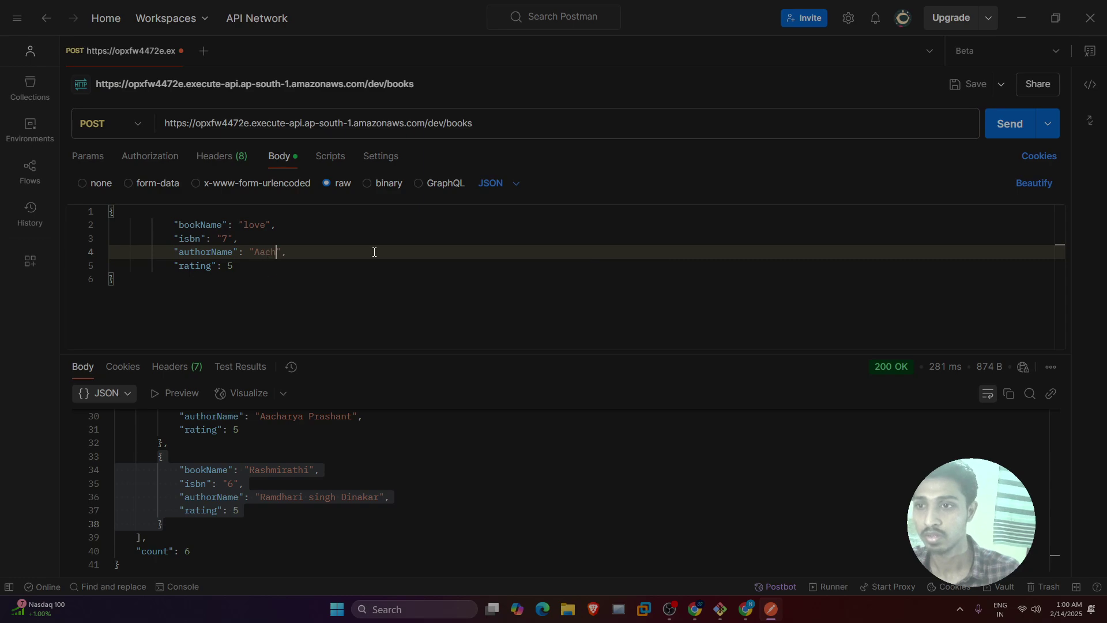
text(a)
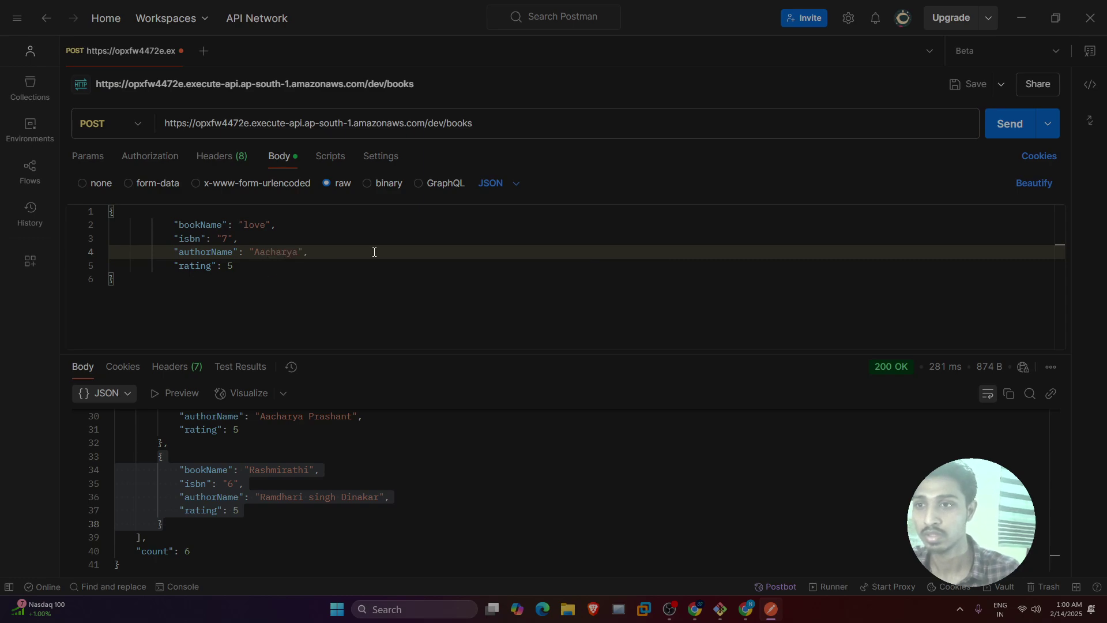
text( Prash)
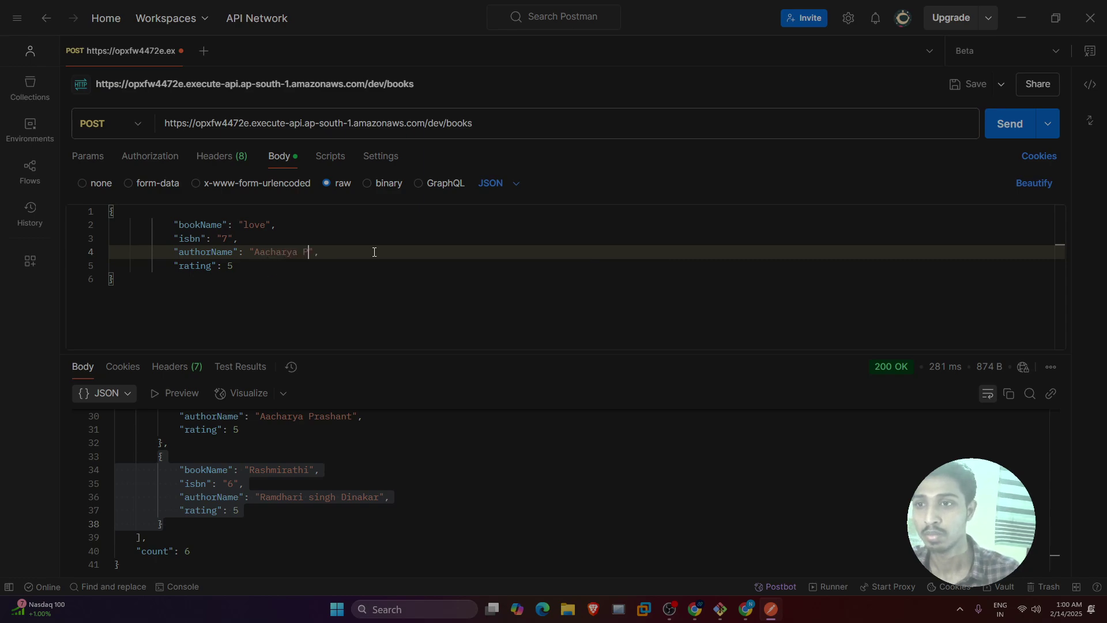
text(at)
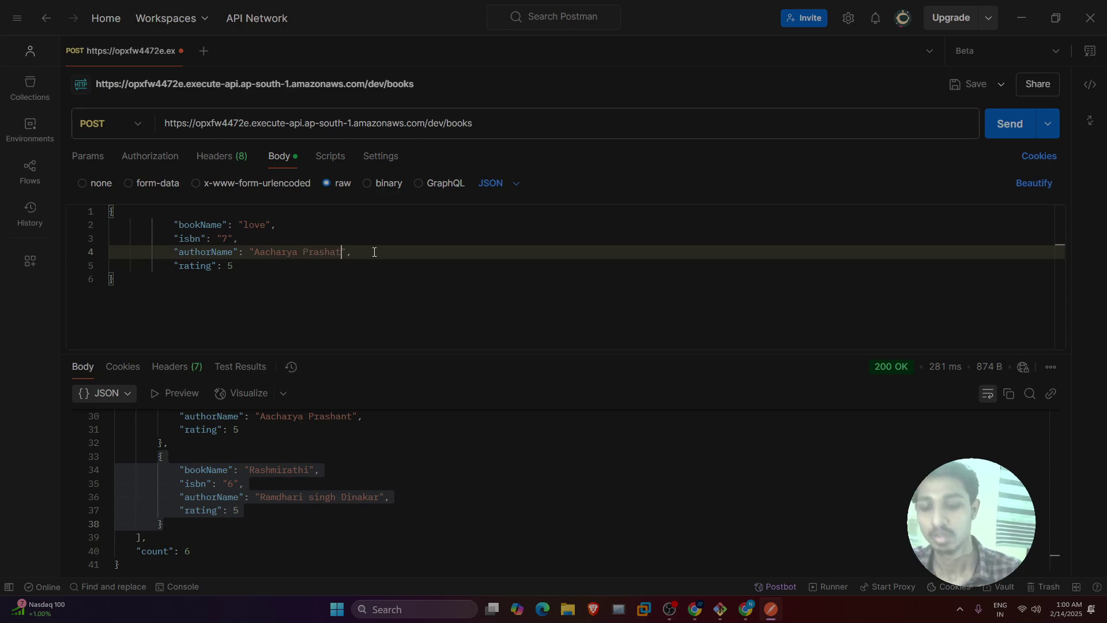
key(BackSpace)
text(nt)
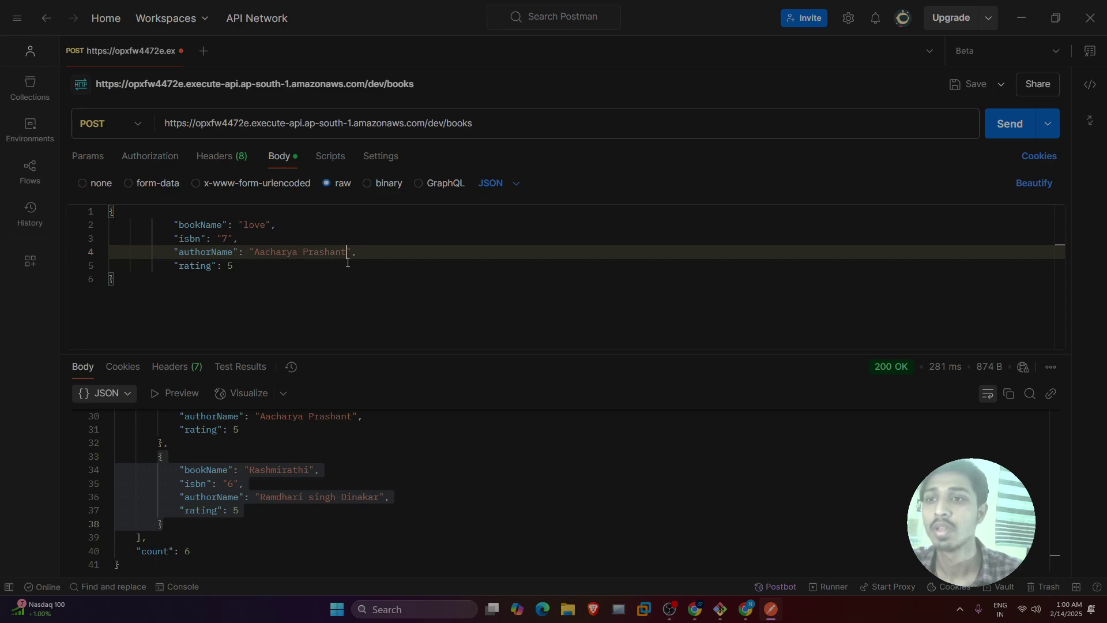
key(End)
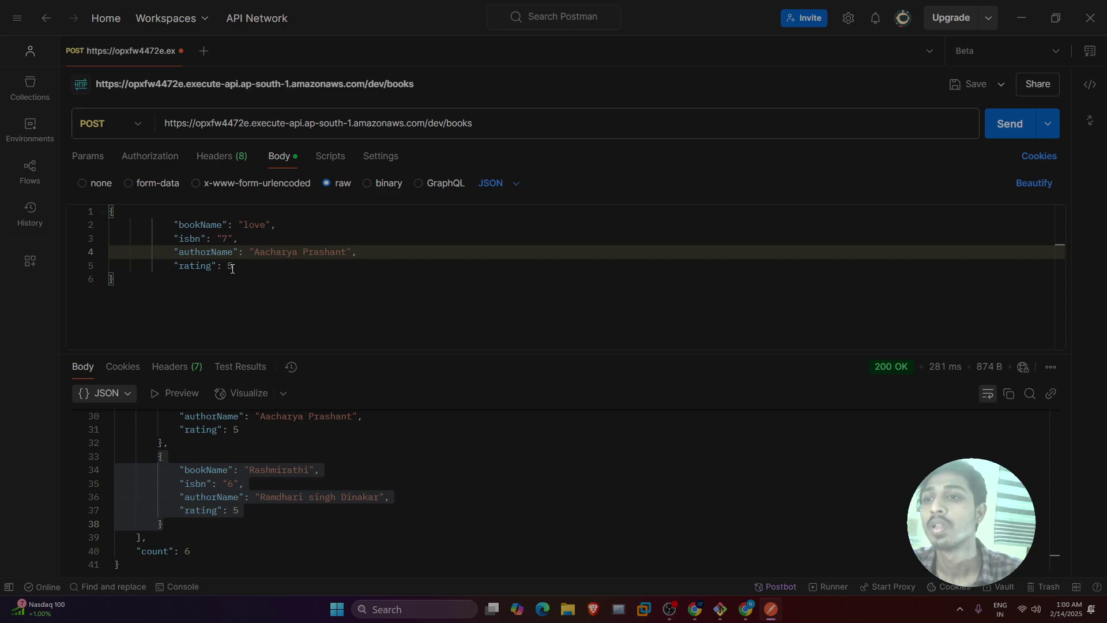
Step: Send the POST request to /books and check the book record and status in the response
click(234, 267)
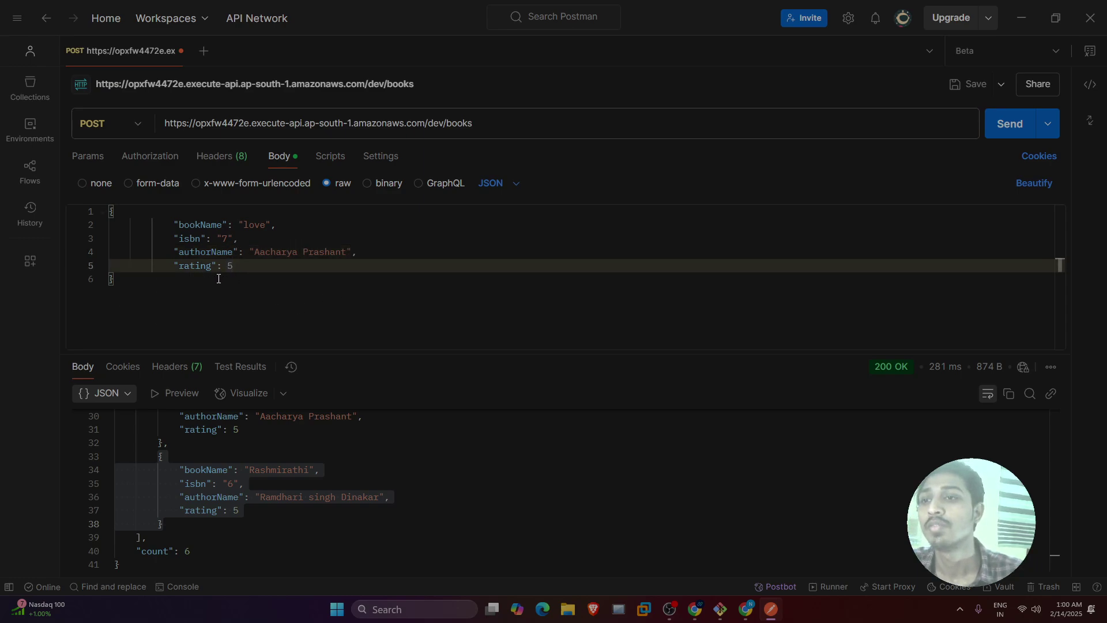
click(1025, 128)
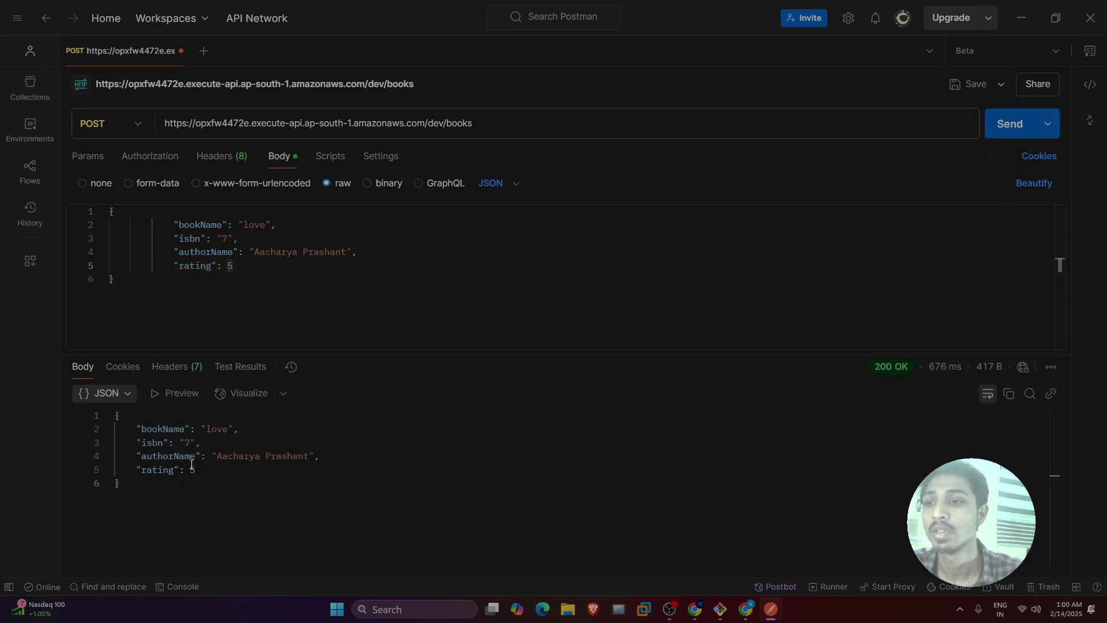
double_click(145, 457)
click(901, 368)
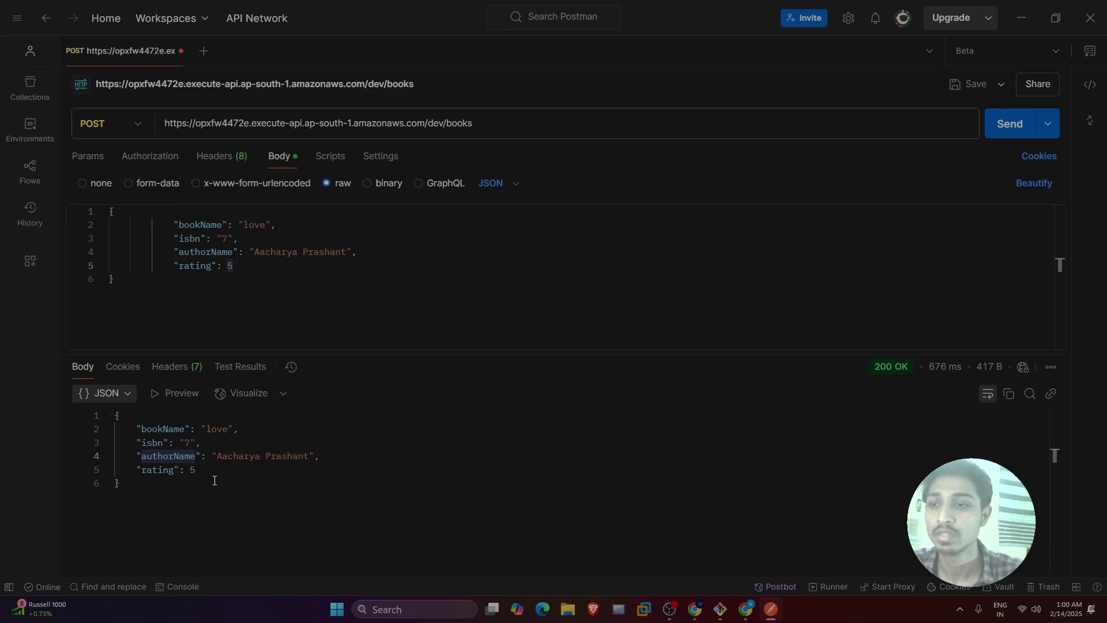
drag(215, 483, 109, 416)
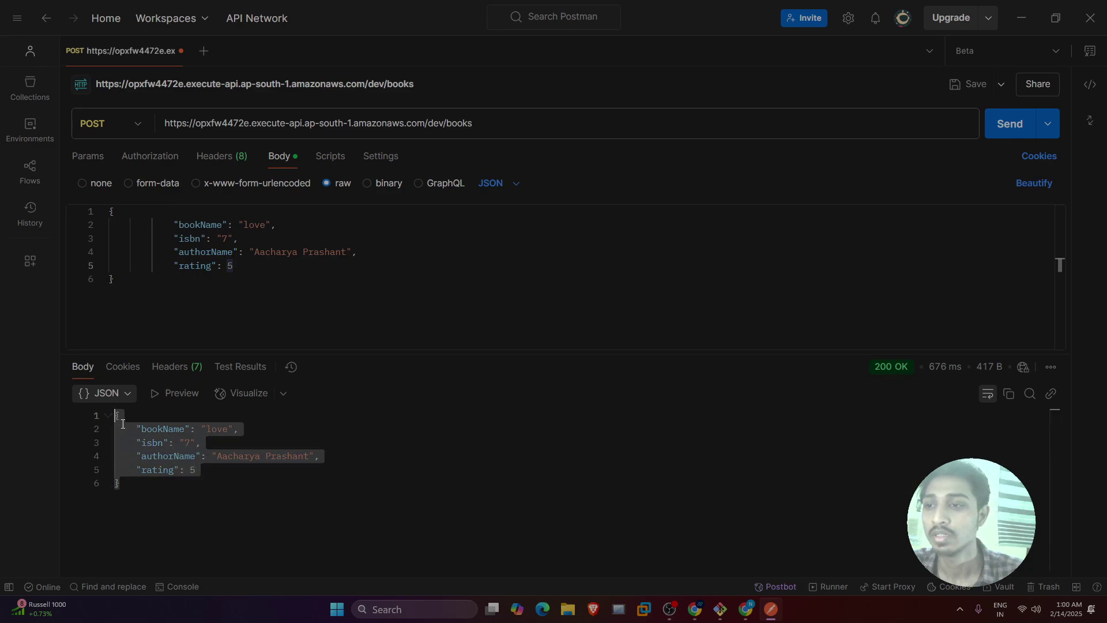
click(124, 427)
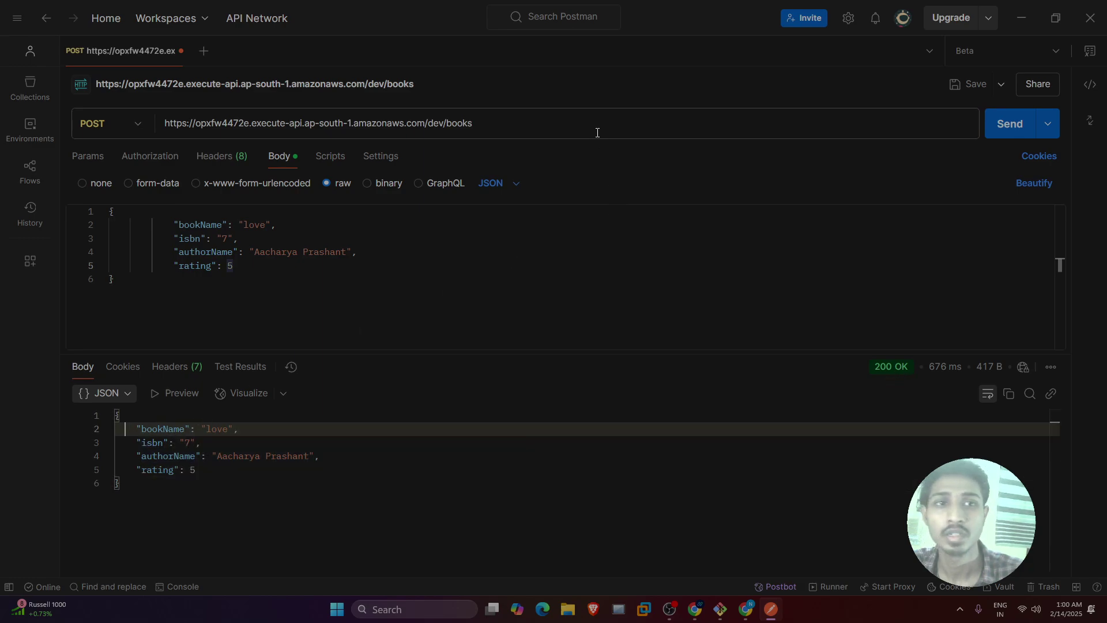
Step: Change the request method to GET and extend the request URL to /dev/books/7
click(134, 131)
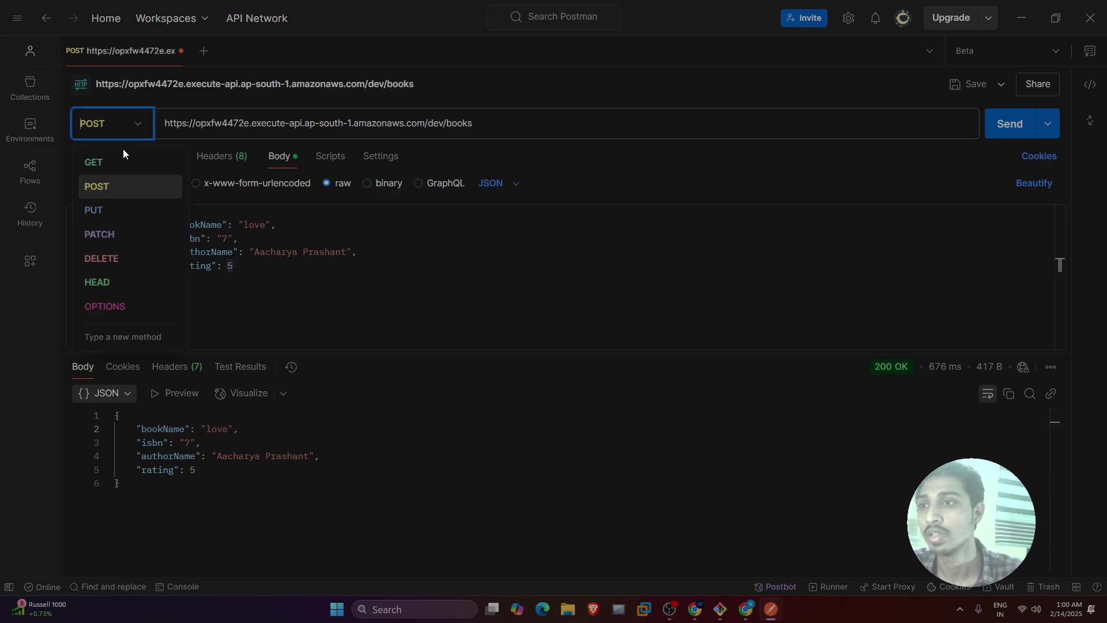
click(107, 163)
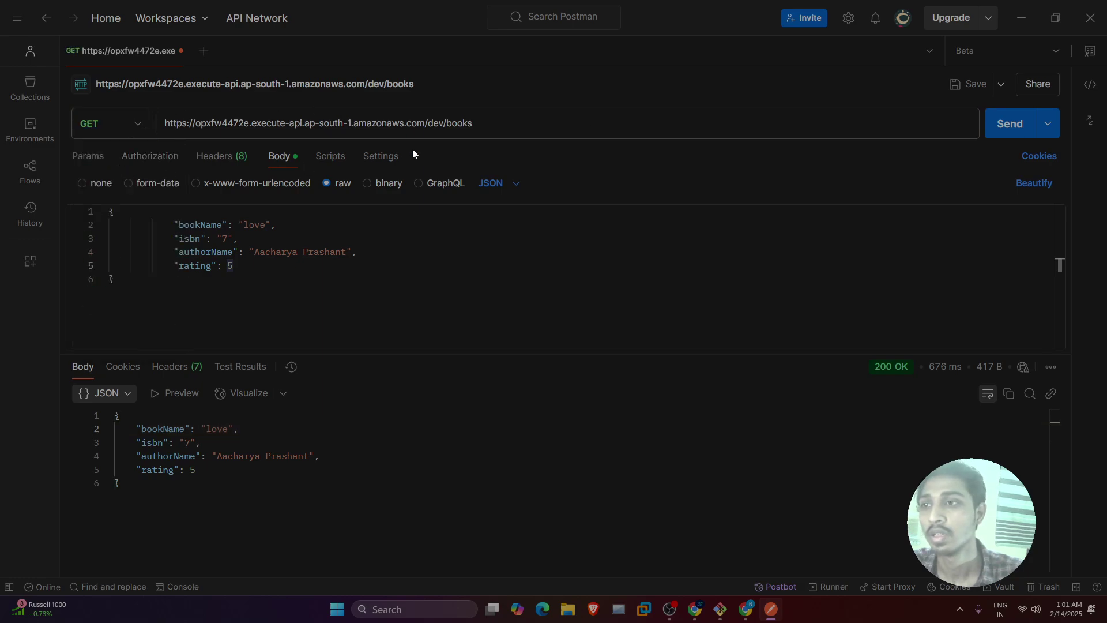
click(215, 240)
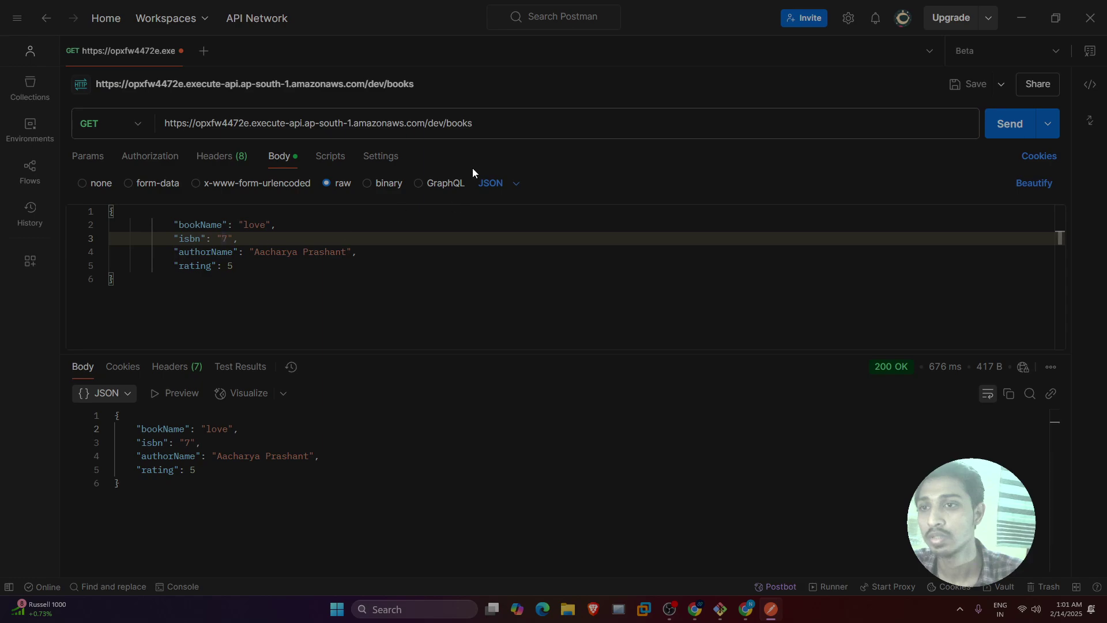
click(496, 131)
text(/)
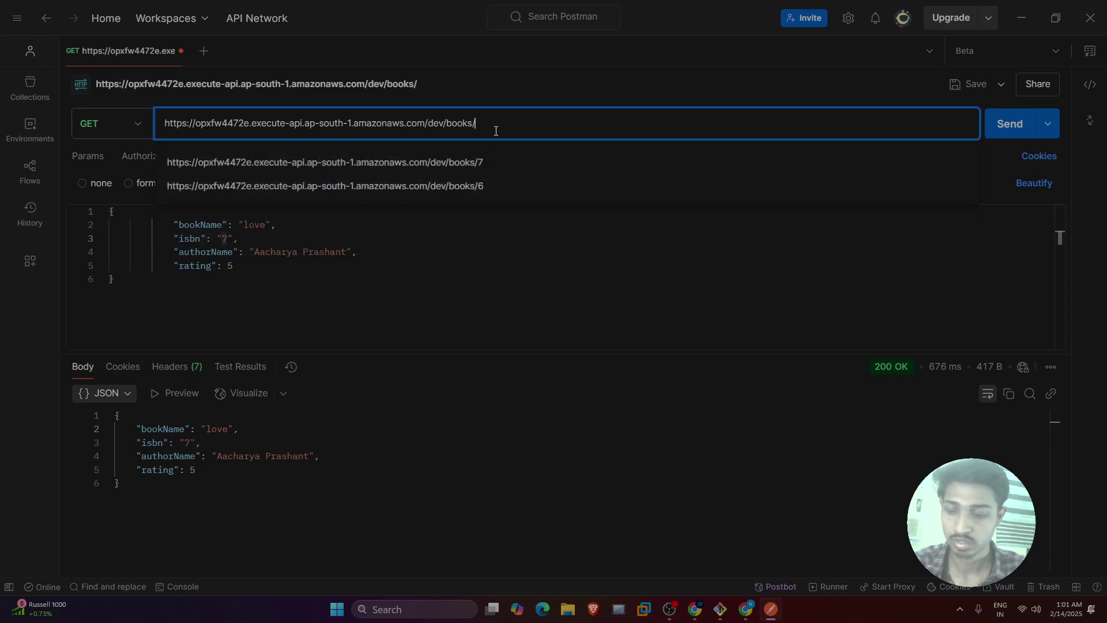
text(6)
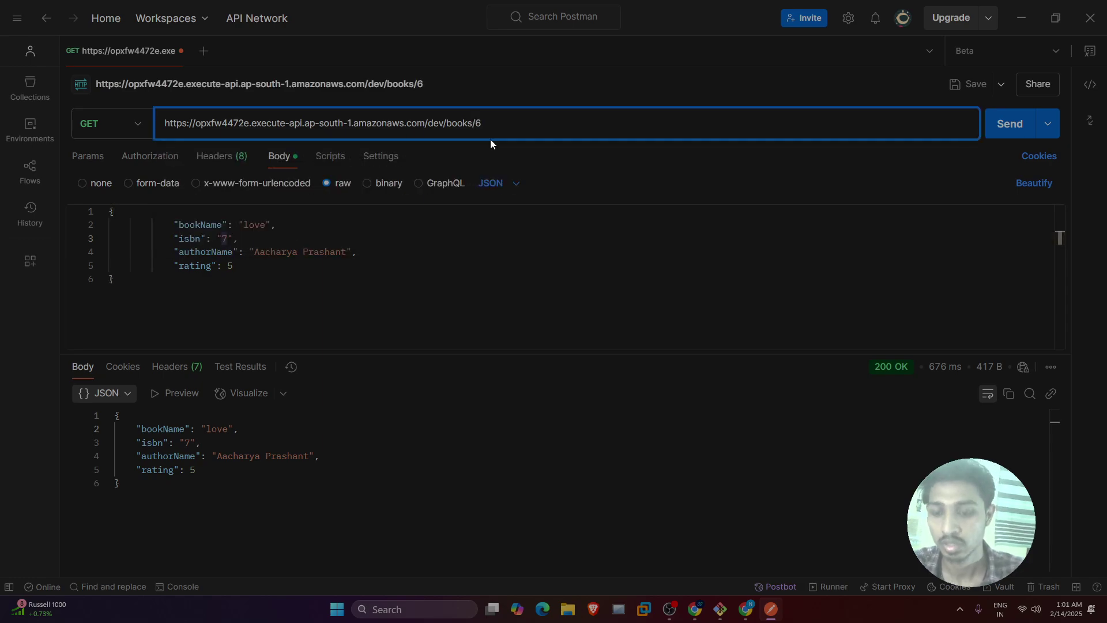
key(BackSpace)
text(7)
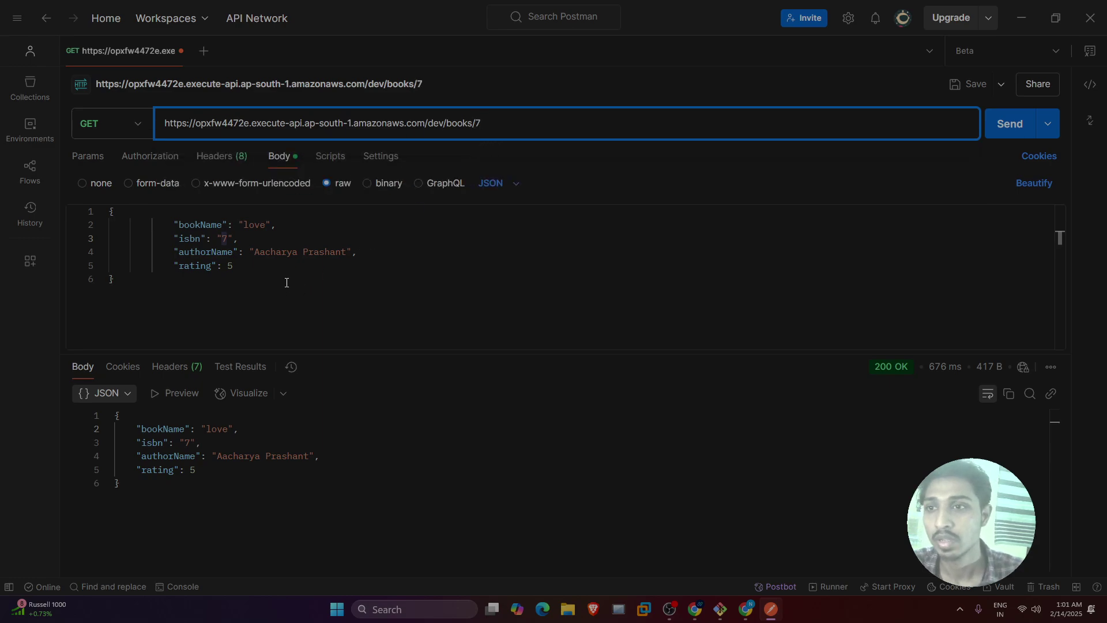
Step: Clear the JSON request body, send the GET request to /books/7 and check the returned record
drag(287, 283, 174, 224)
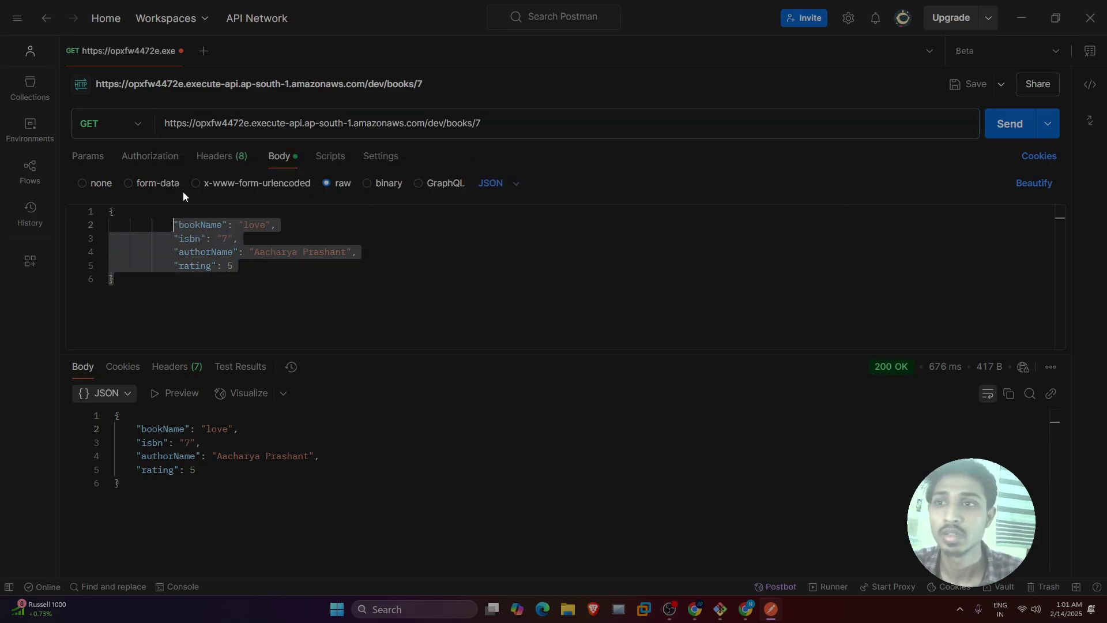
drag(129, 280, 109, 212)
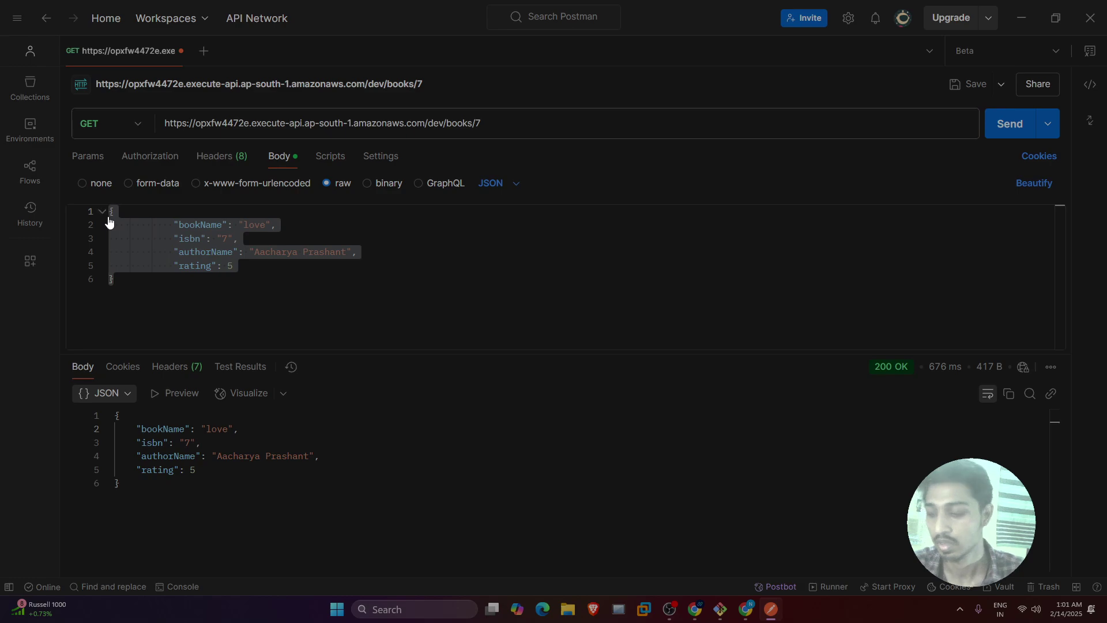
key(BackSpace)
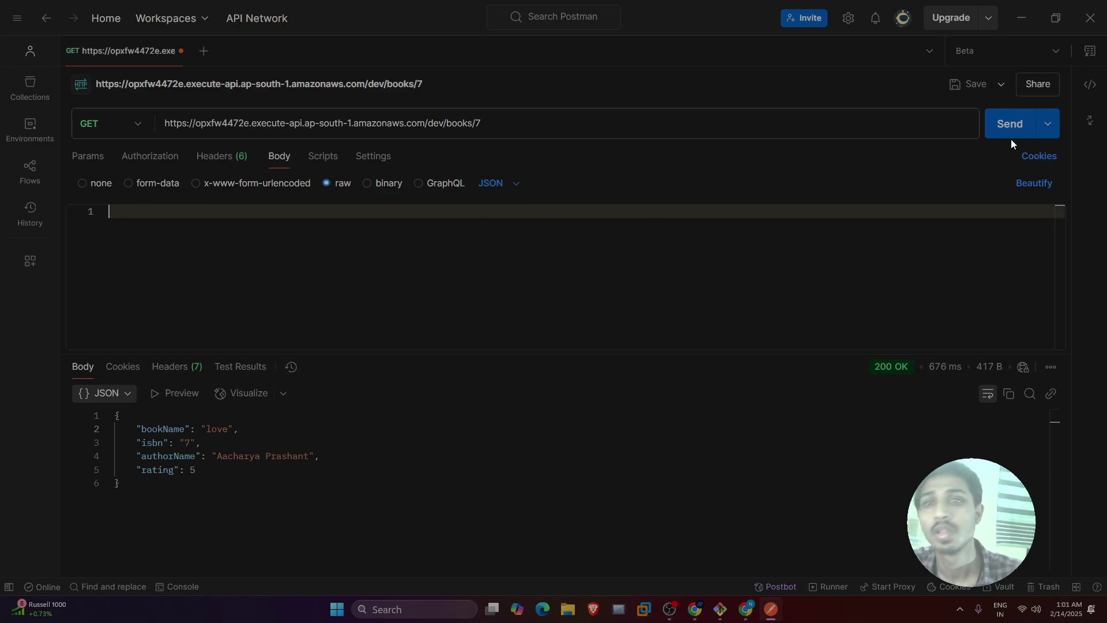
click(1010, 132)
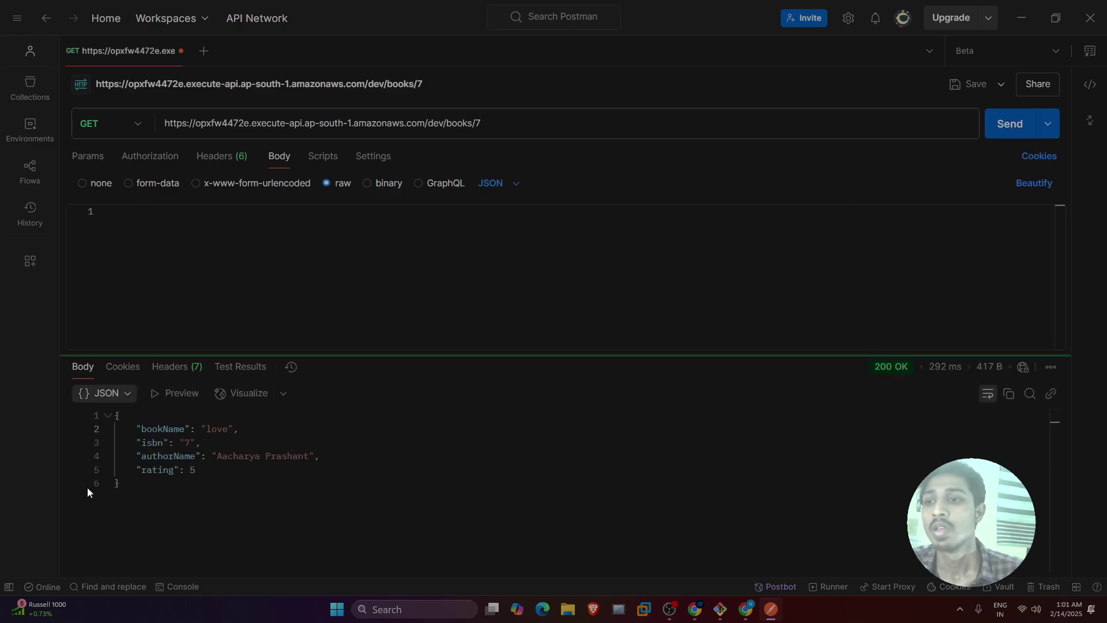
drag(151, 495, 109, 414)
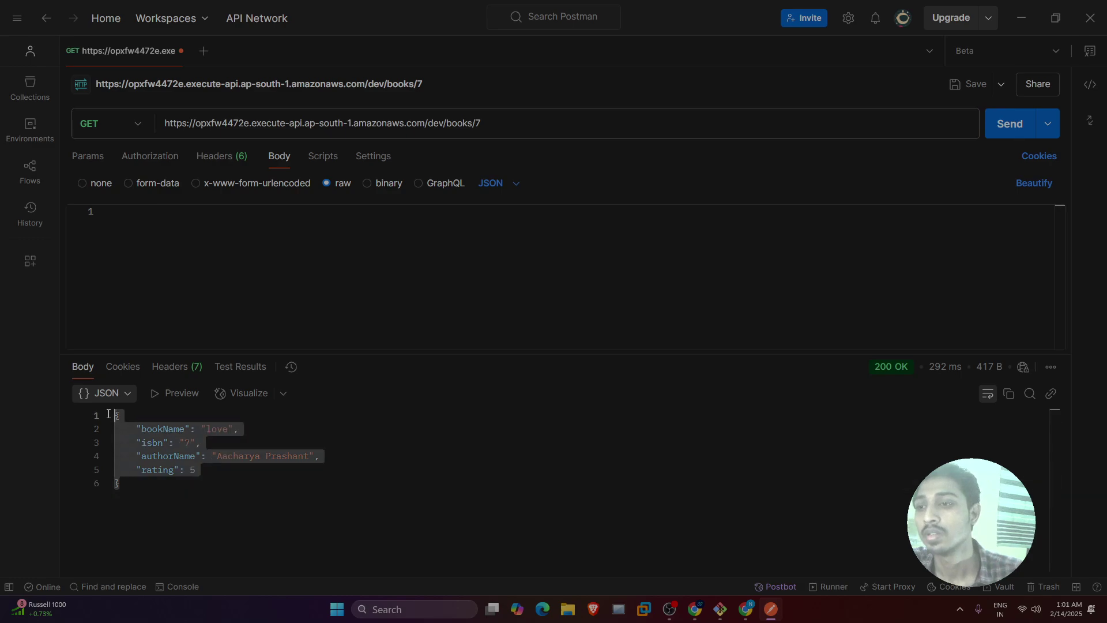
click(256, 532)
Step: Shorten the request URL to /dev/books, send the GET request and check the count at the end of the response
click(505, 120)
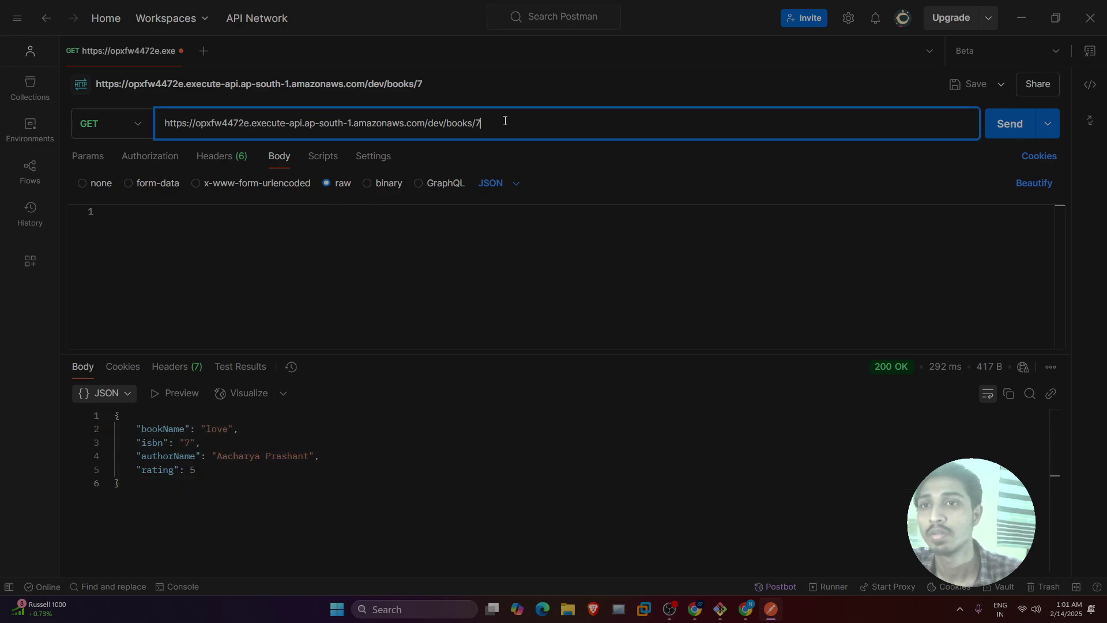
key(BackSpace)
key(BackSpace)
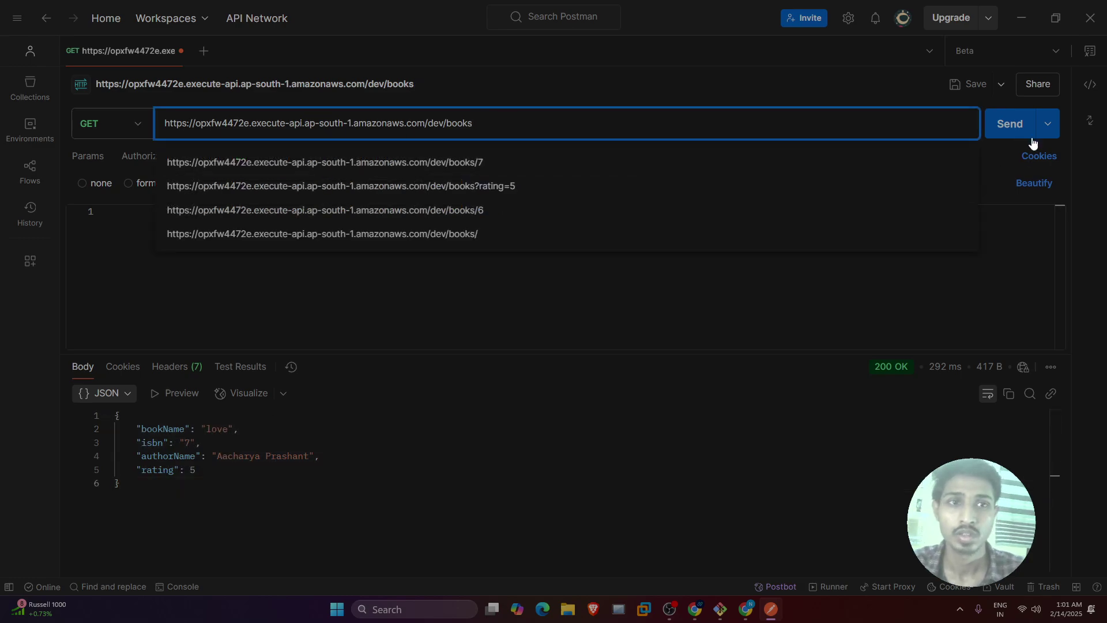
click(993, 134)
scroll(294, 462, down, 7)
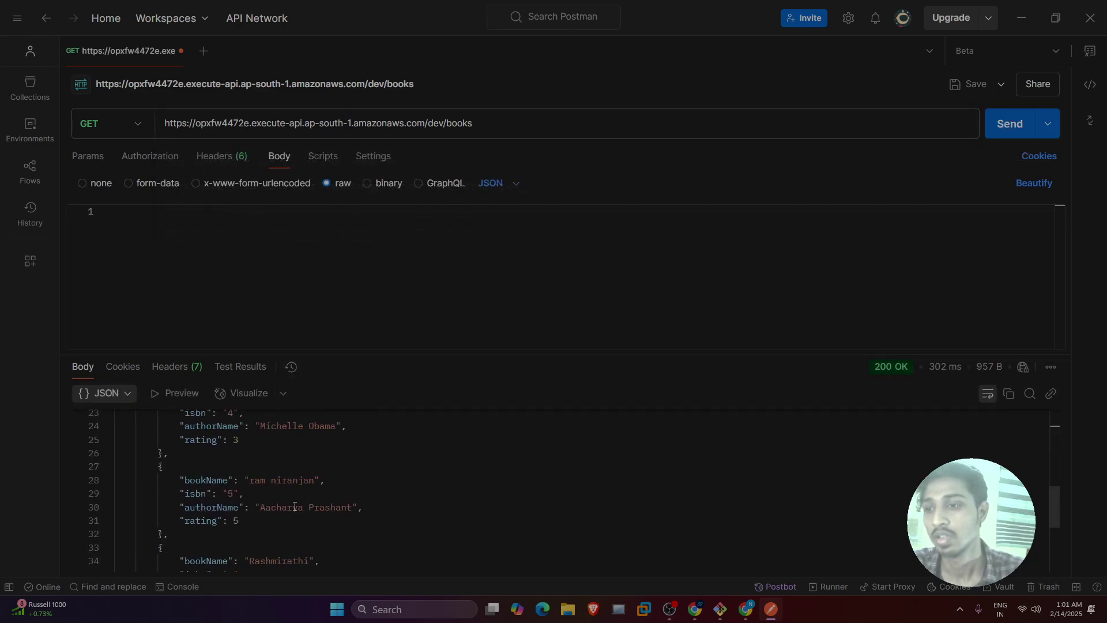
drag(207, 548, 137, 550)
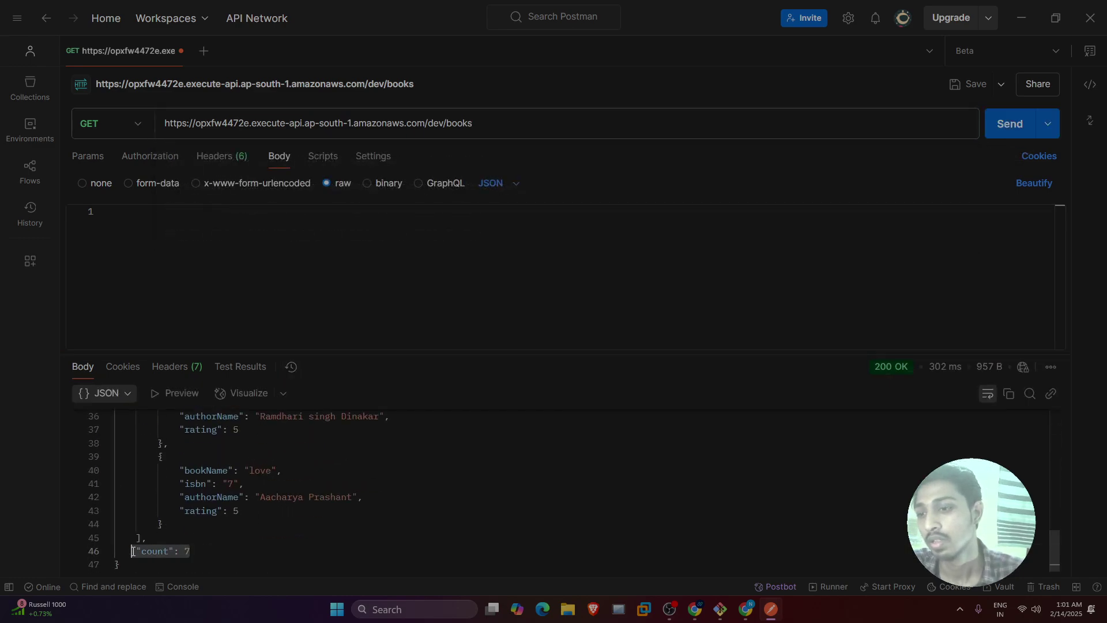
click(199, 553)
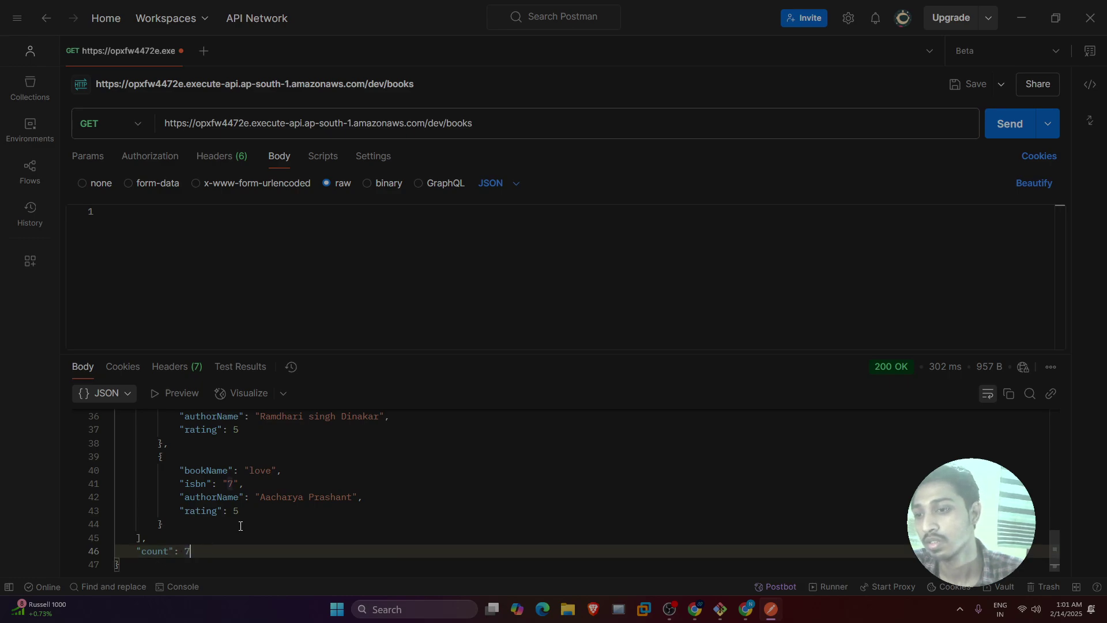
Step: Copy the "love" book record from the response and review its author, isbn and the count
click(257, 511)
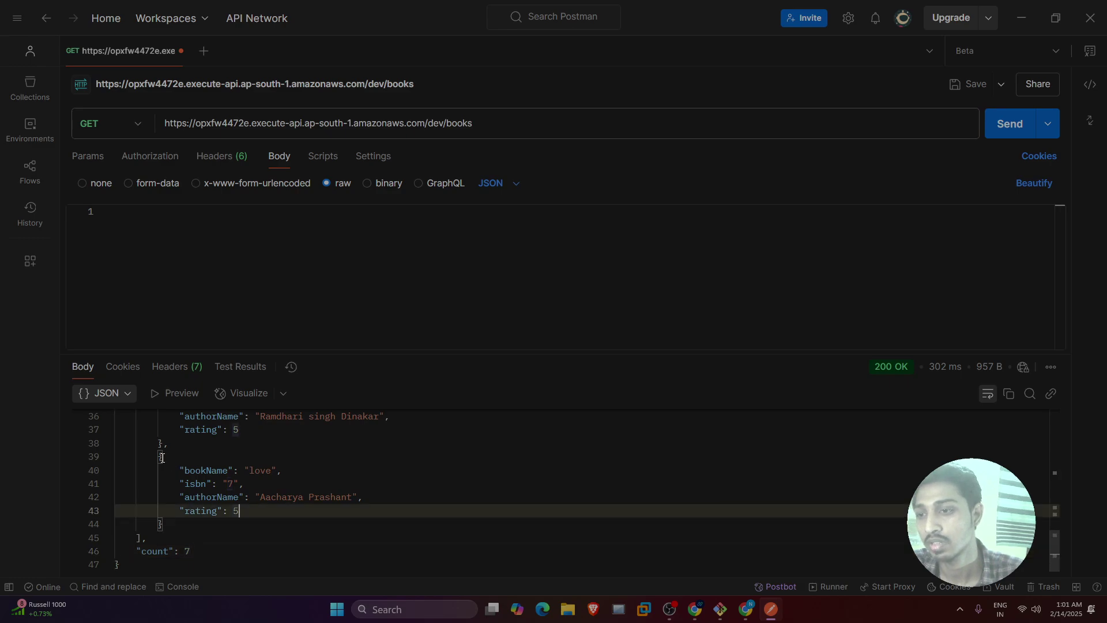
drag(161, 457, 183, 527)
key(ctrl+c)
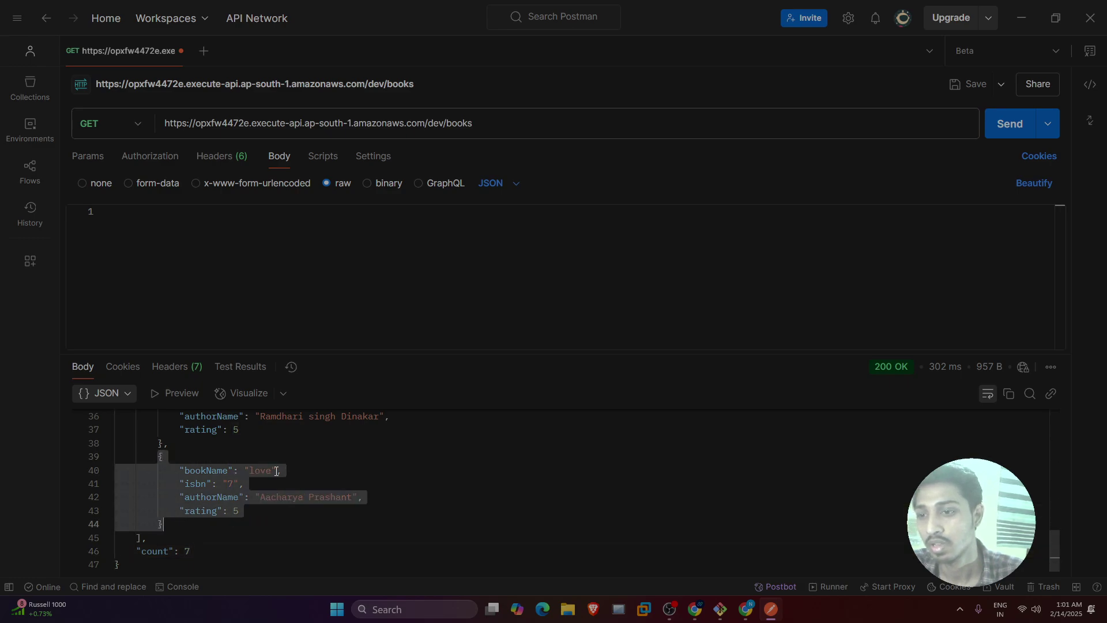
click(284, 463)
click(331, 497)
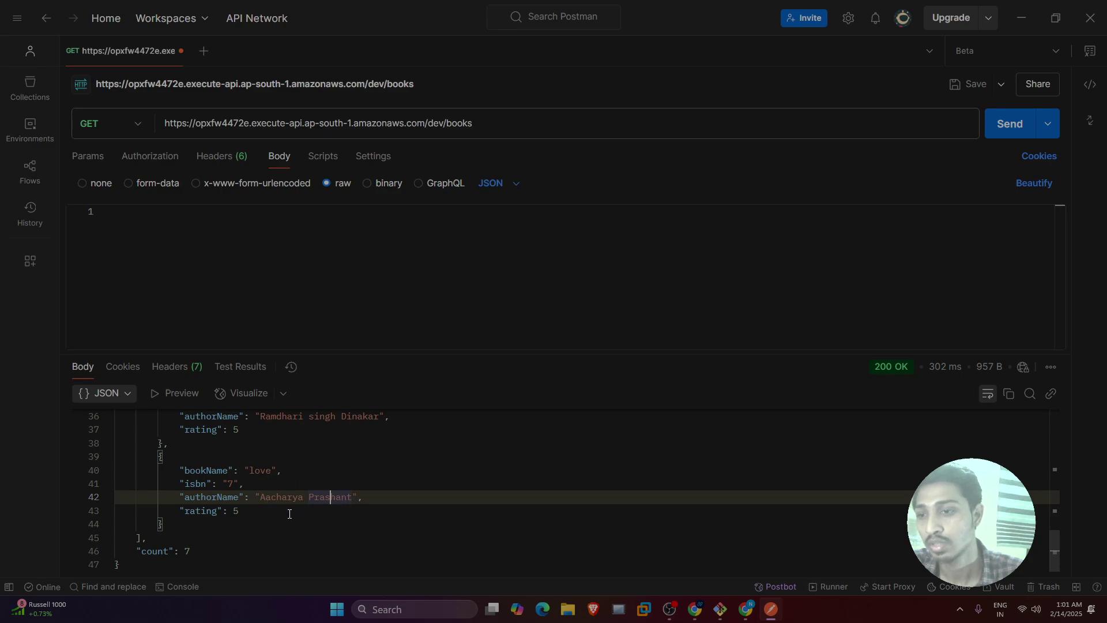
click(232, 485)
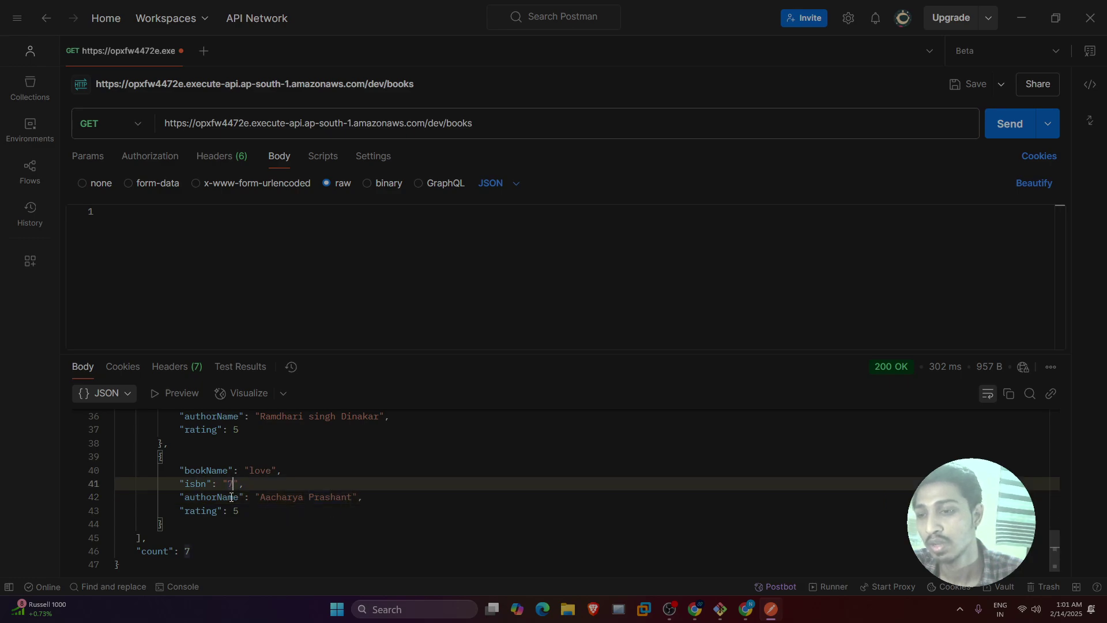
key(Down)
key(Down)
key(Down)
key(Down)
key(Down)
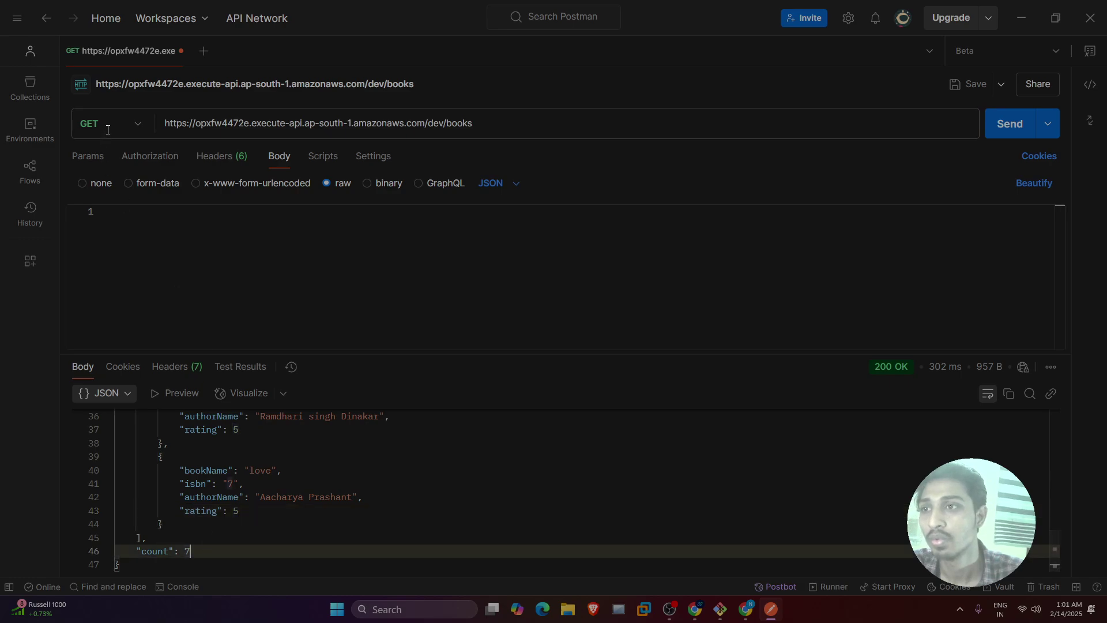
Step: Change the request method to PUT and extend the request URL to /dev/books/1
click(138, 130)
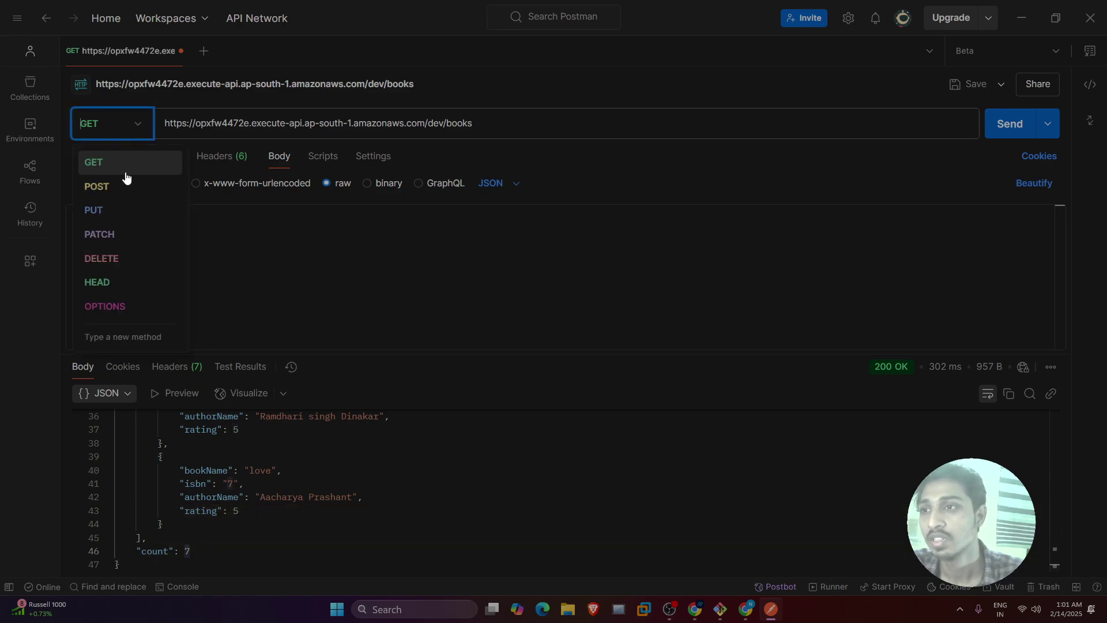
click(104, 212)
click(510, 126)
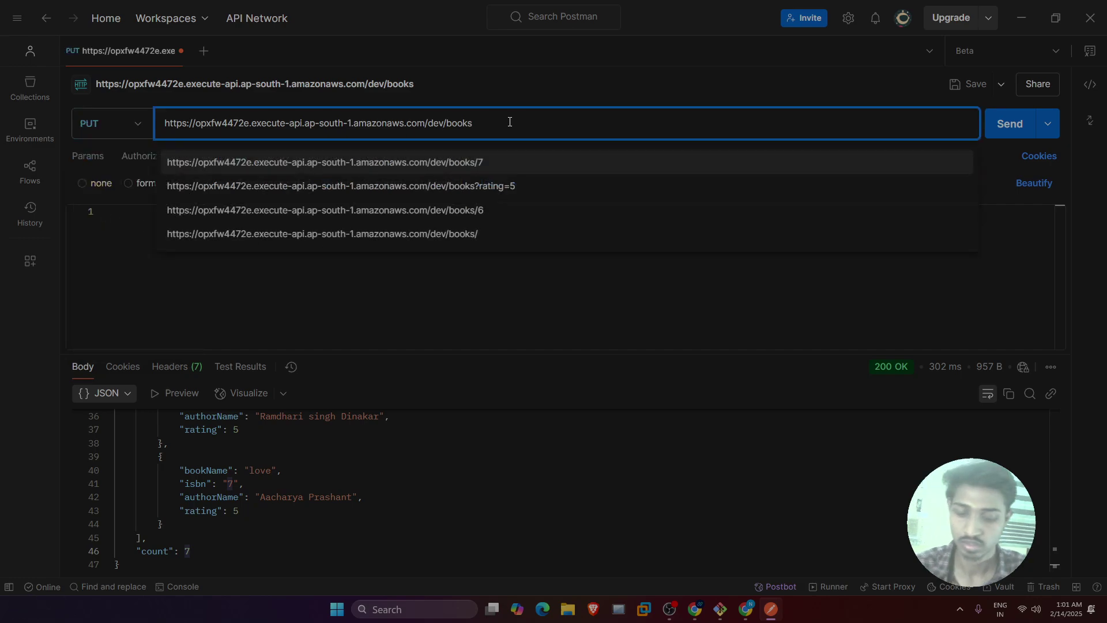
text(/1)
Step: Paste the copied book record into the JSON request body and remove its isbn, authorName and rating lines
click(177, 250)
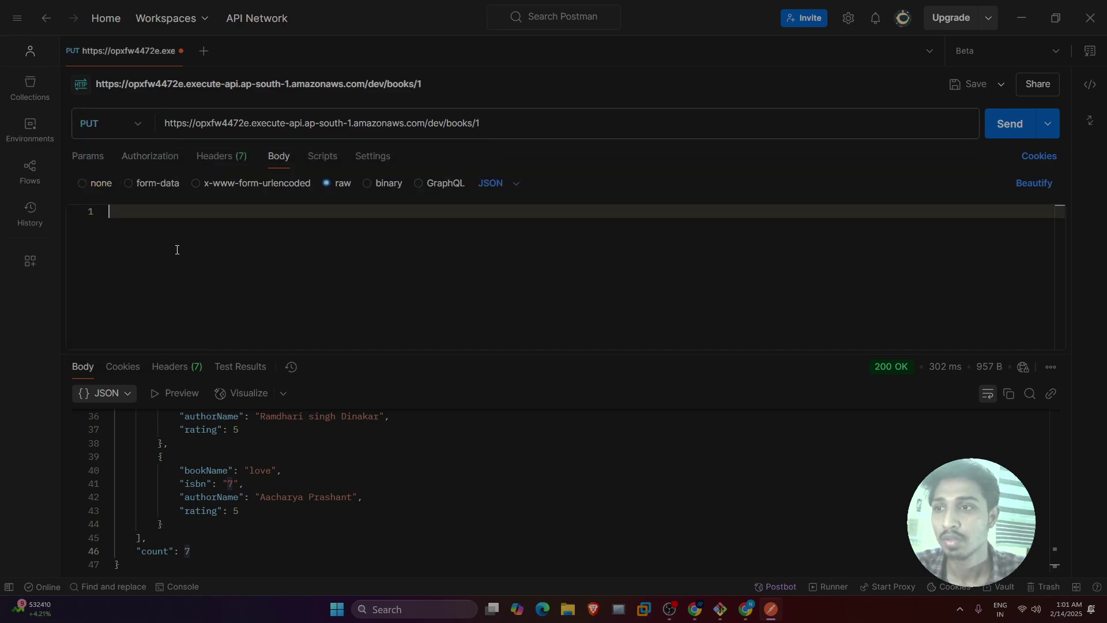
key(ctrl+v)
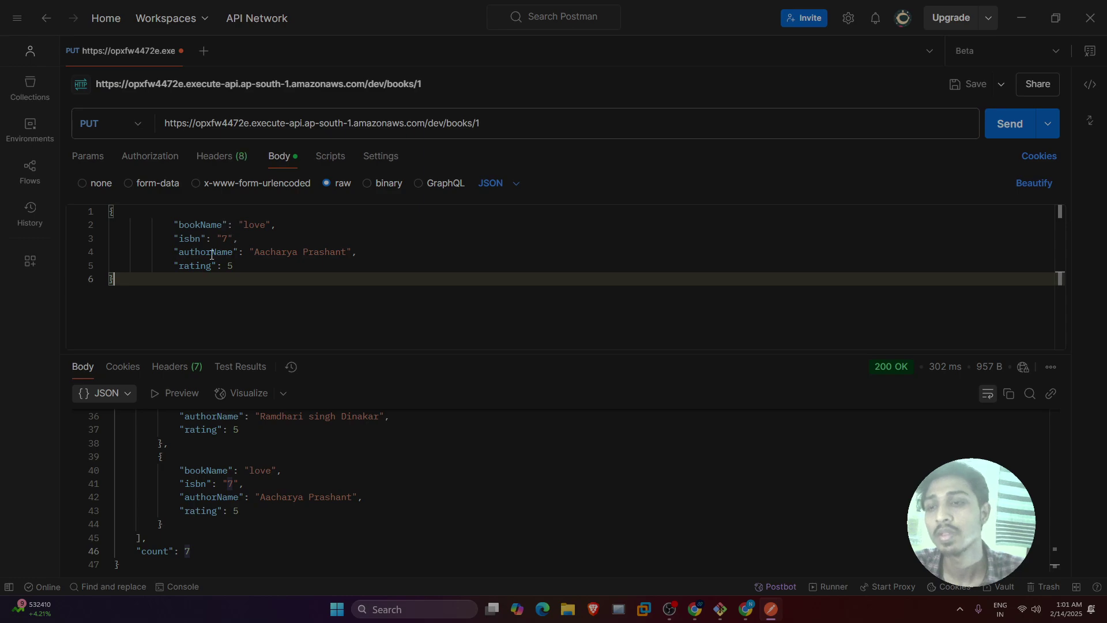
click(176, 238)
drag(176, 238, 261, 265)
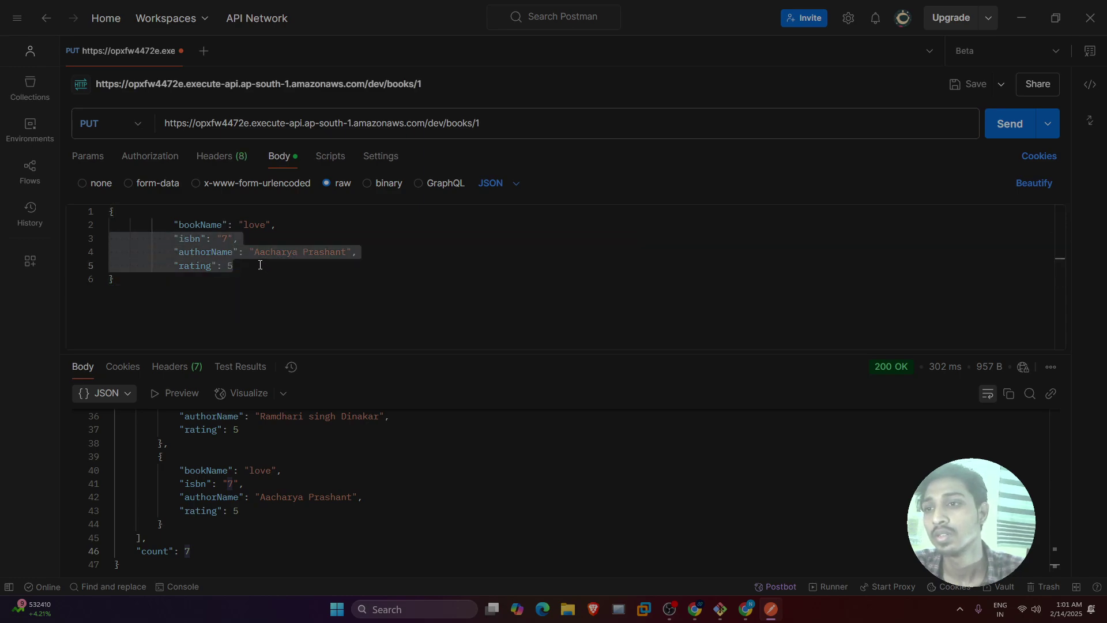
key(BackSpace)
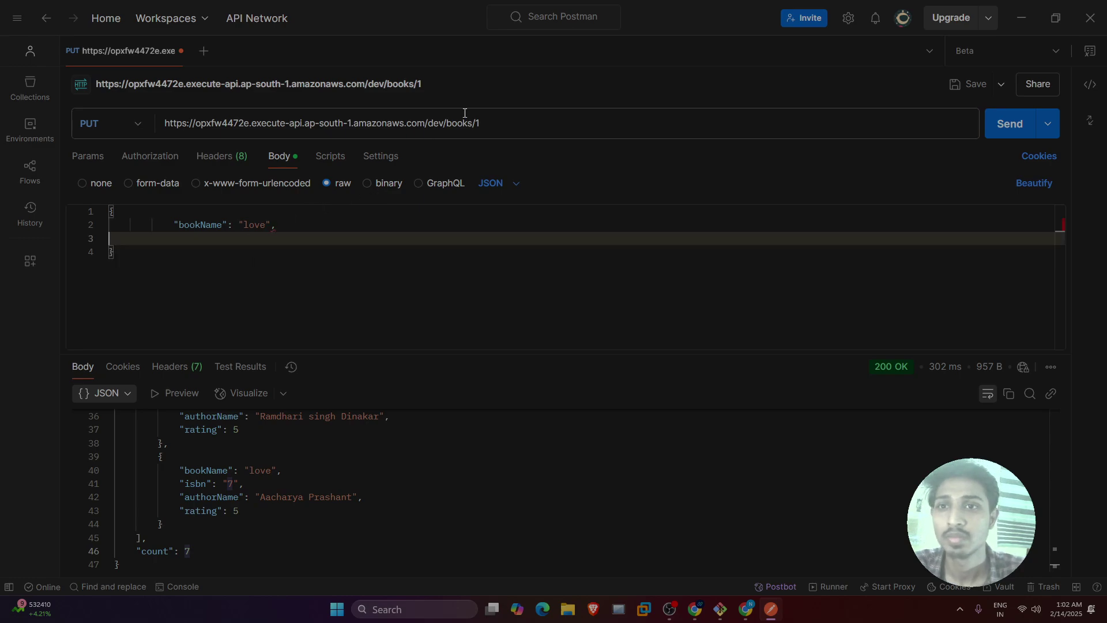
Step: Point the PUT request URL to /dev/books/7
click(484, 121)
key(BackSpace)
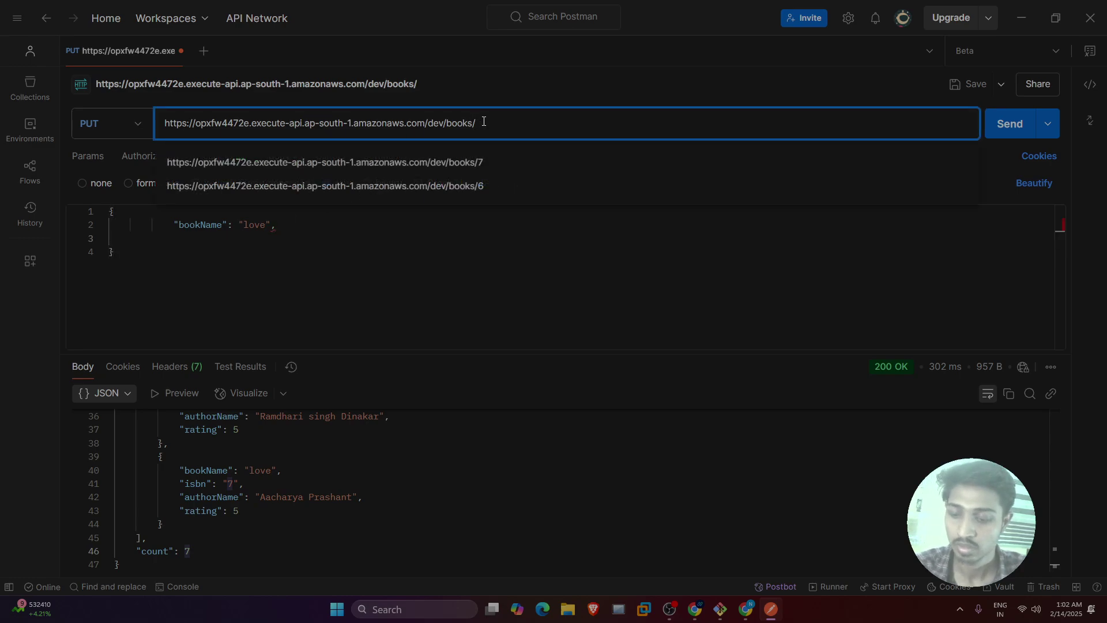
click(415, 163)
Step: Remove the trailing comma from the request body and set bookName to "Maya"
click(295, 220)
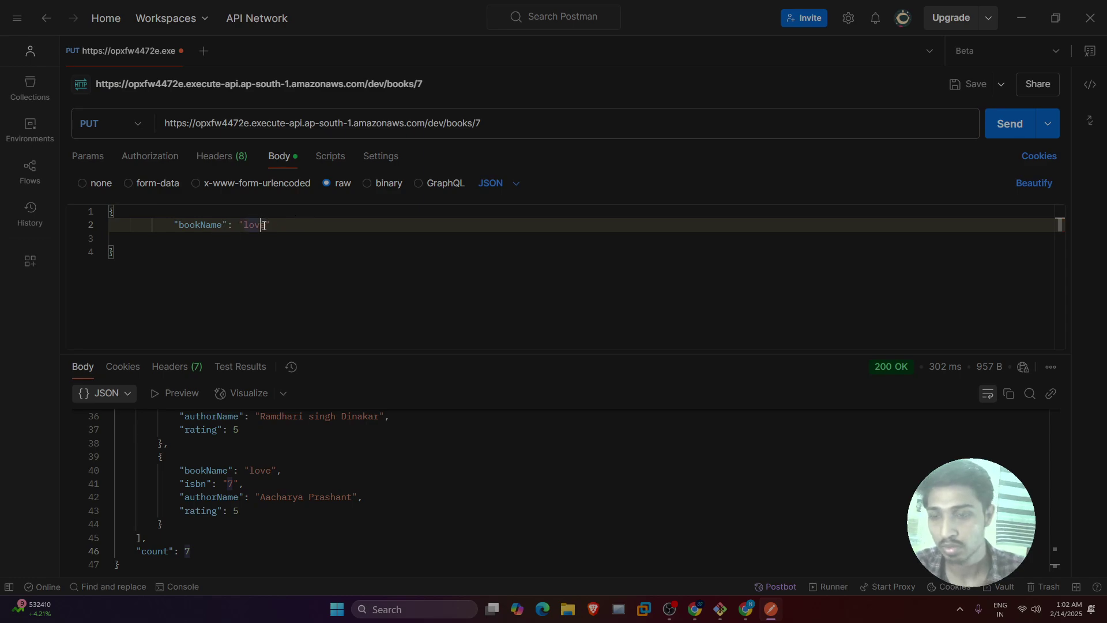
key(BackSpace)
key(BackSpace)
key(BackSpace)
key(BackSpace)
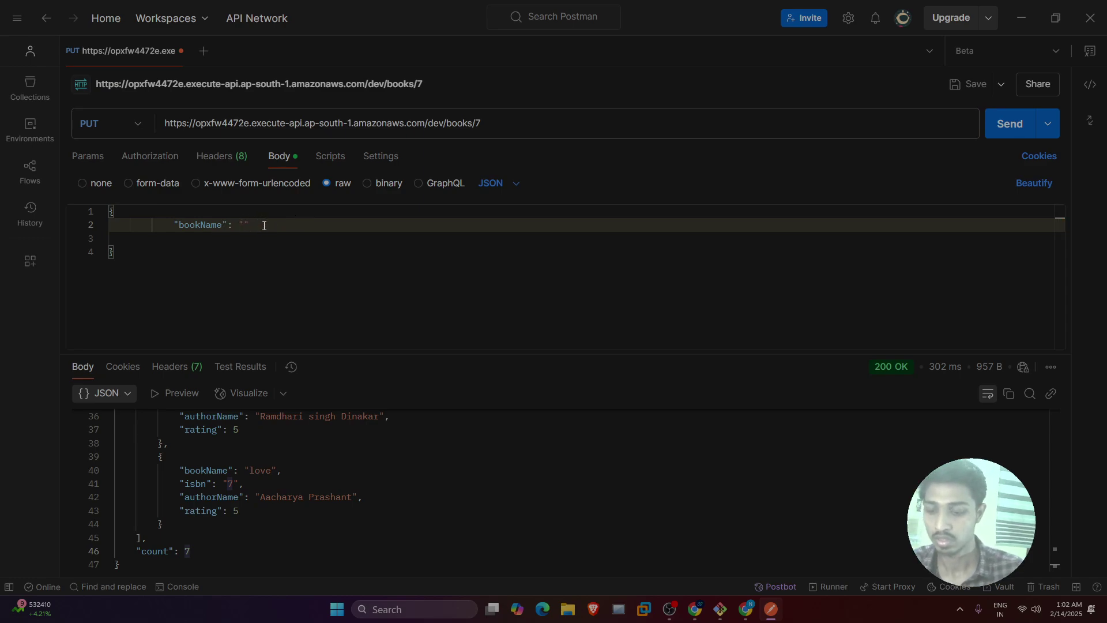
text(Maya)
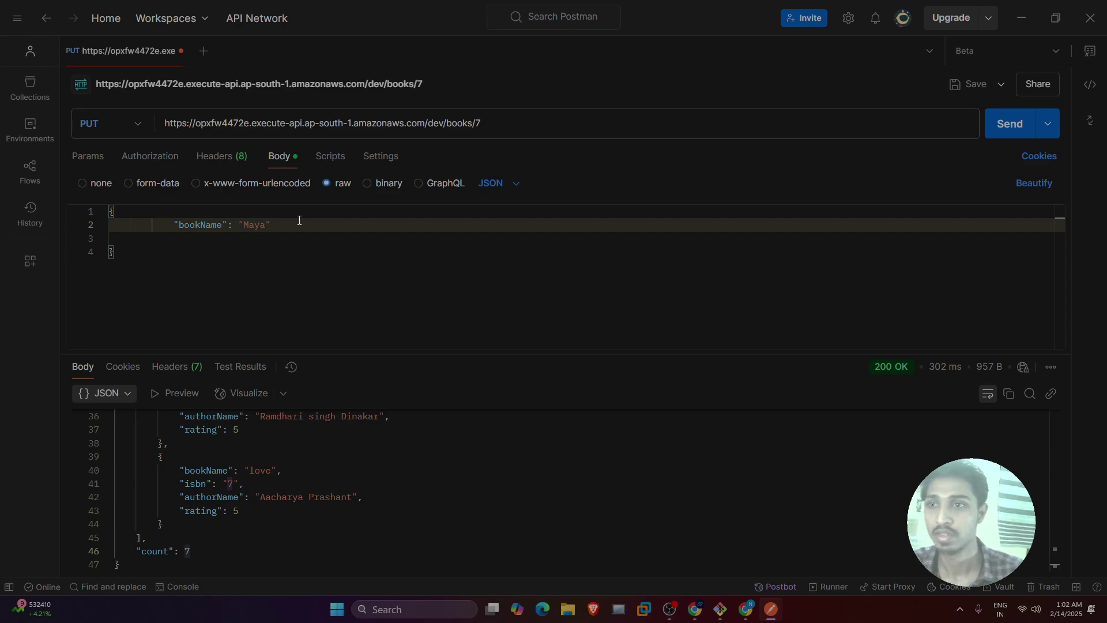
Step: Send the PUT request to /books/7 and check the response's status, bookName and isbn
click(1004, 127)
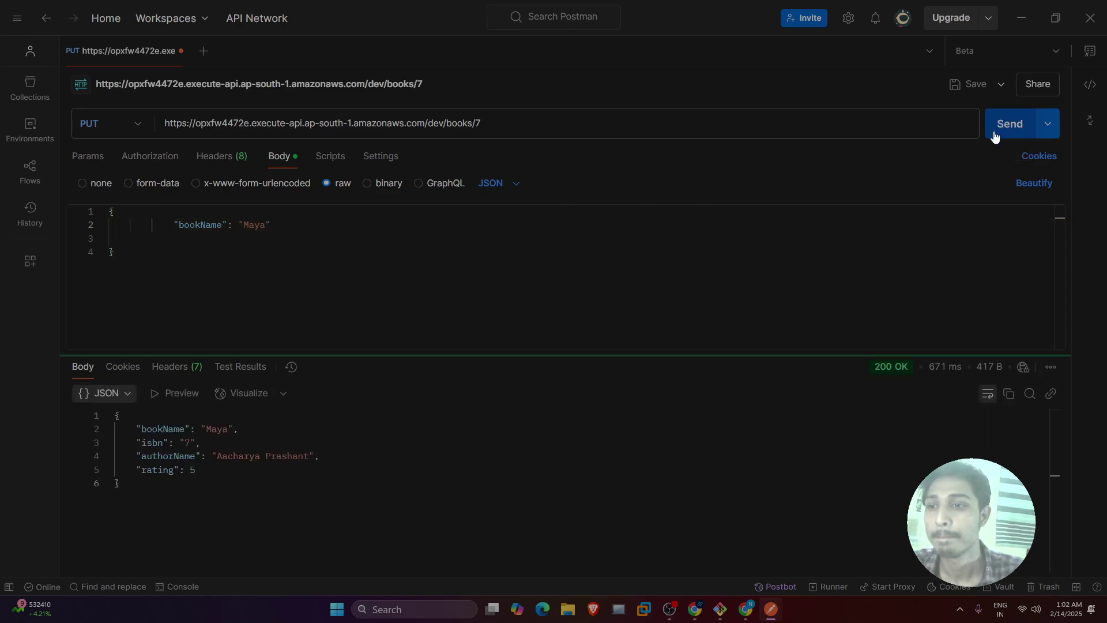
click(248, 442)
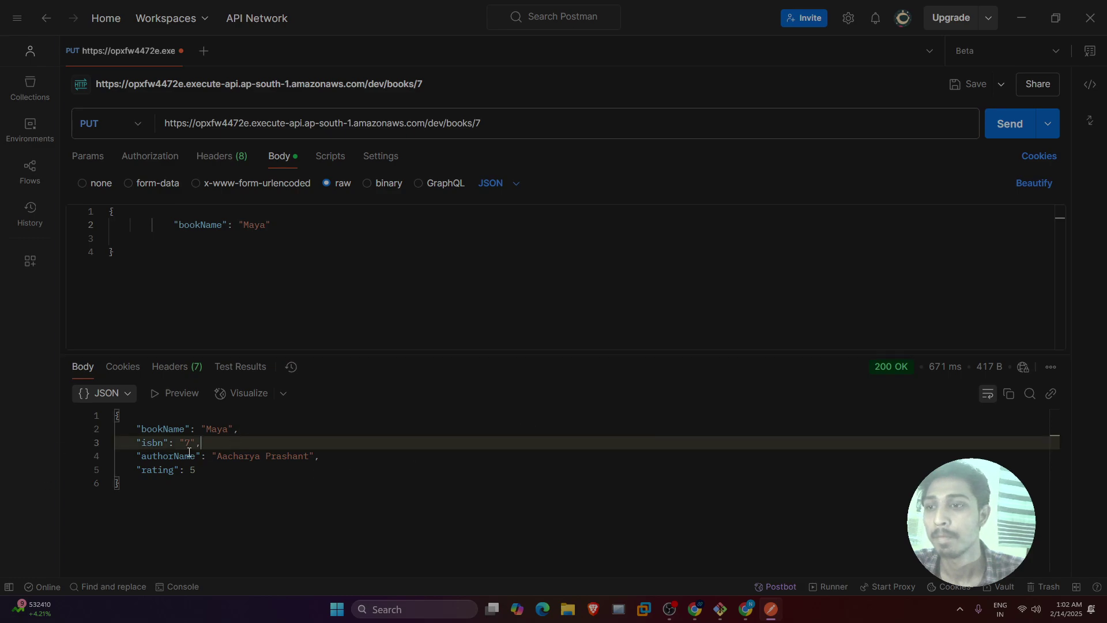
click(909, 367)
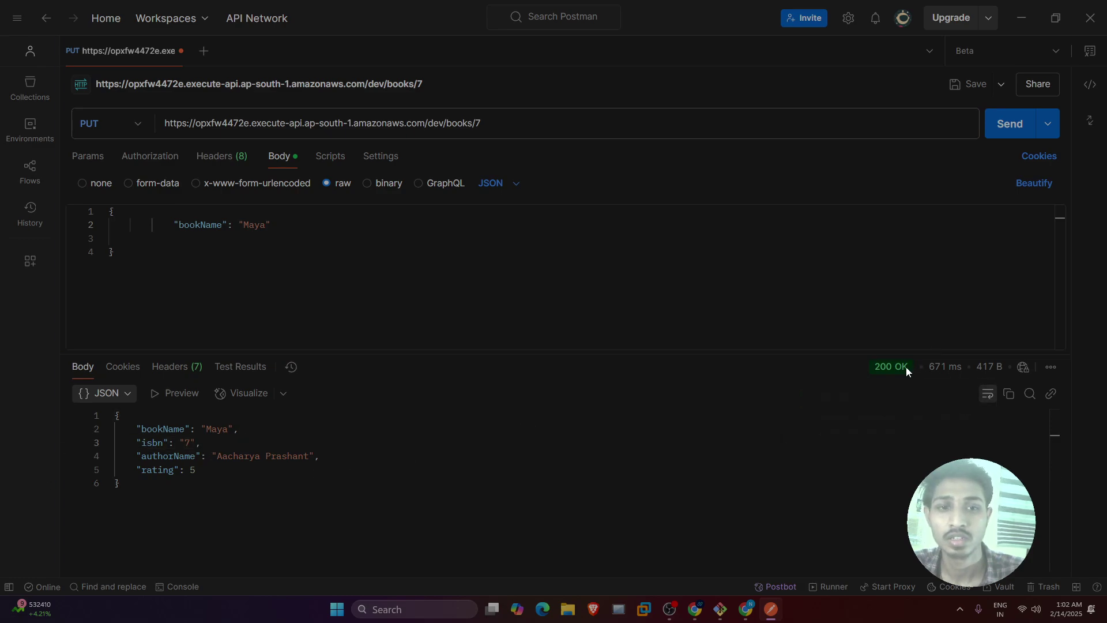
click(208, 434)
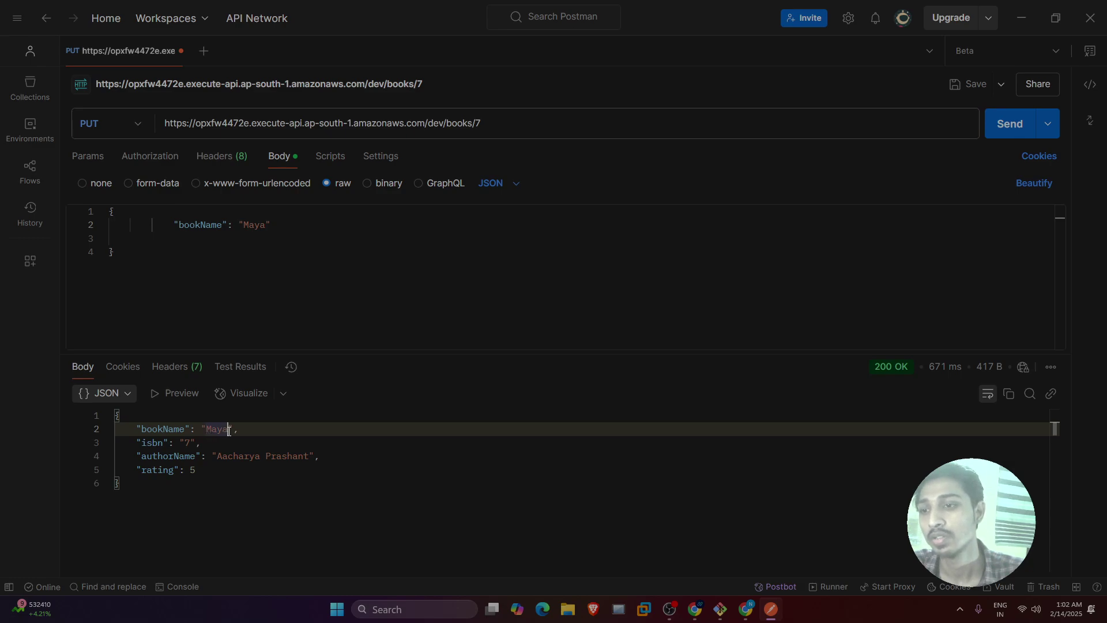
key(Down)
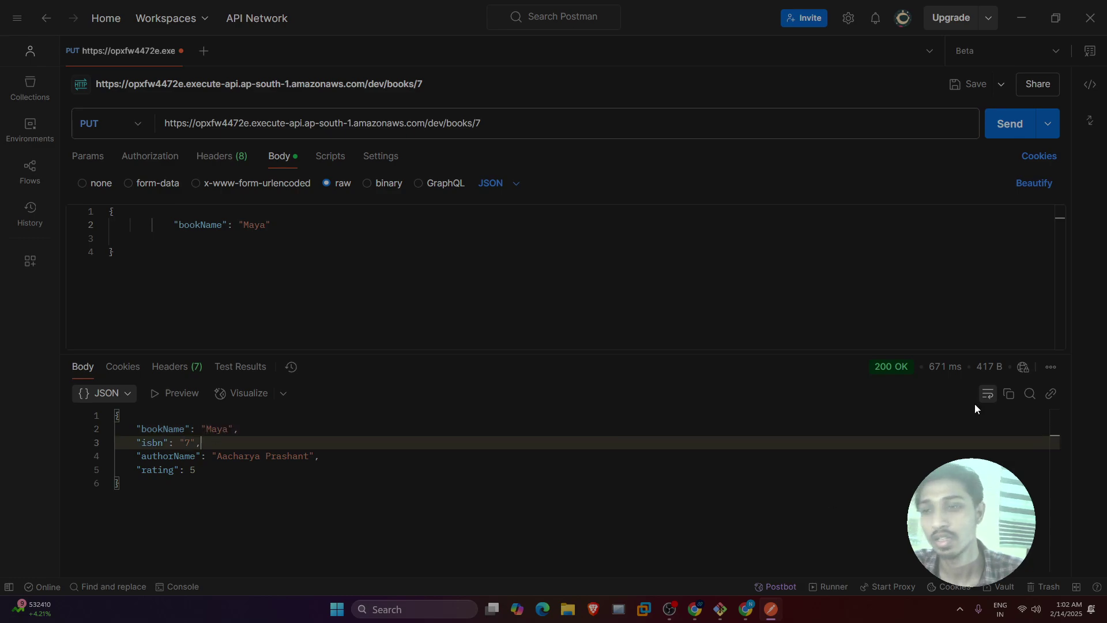
Step: Shorten the request URL to /dev/books and send it as a GET request
click(495, 123)
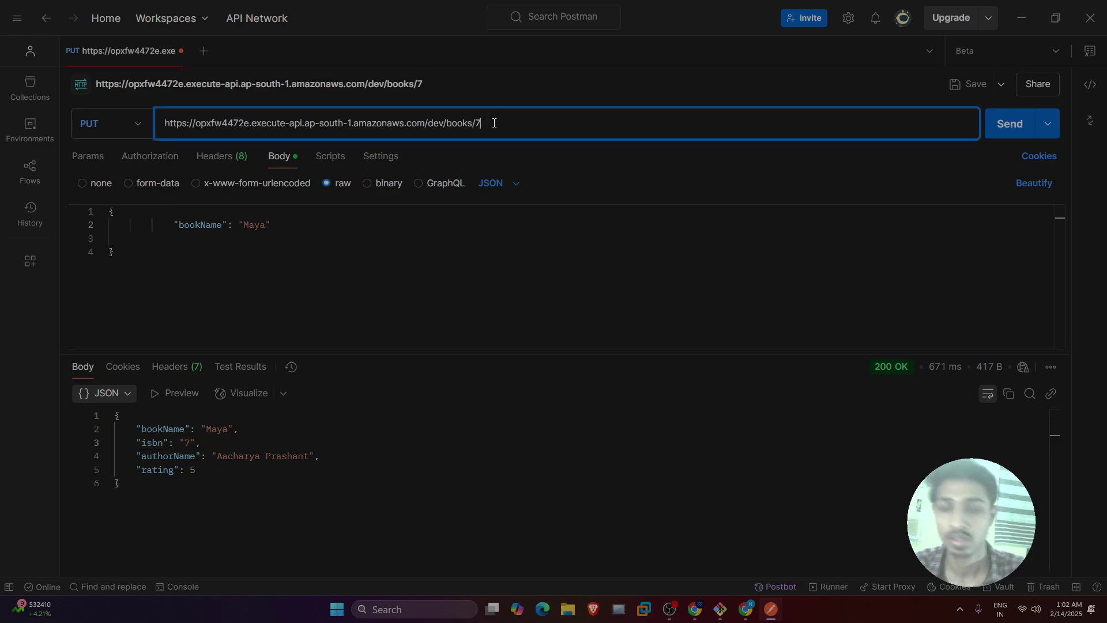
key(BackSpace)
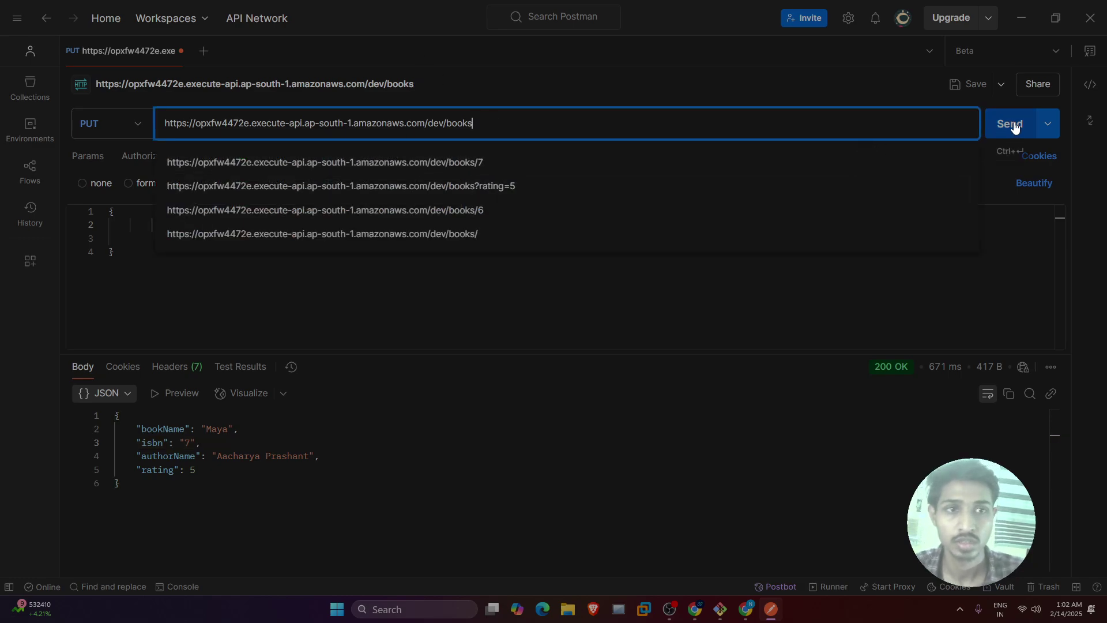
click(118, 123)
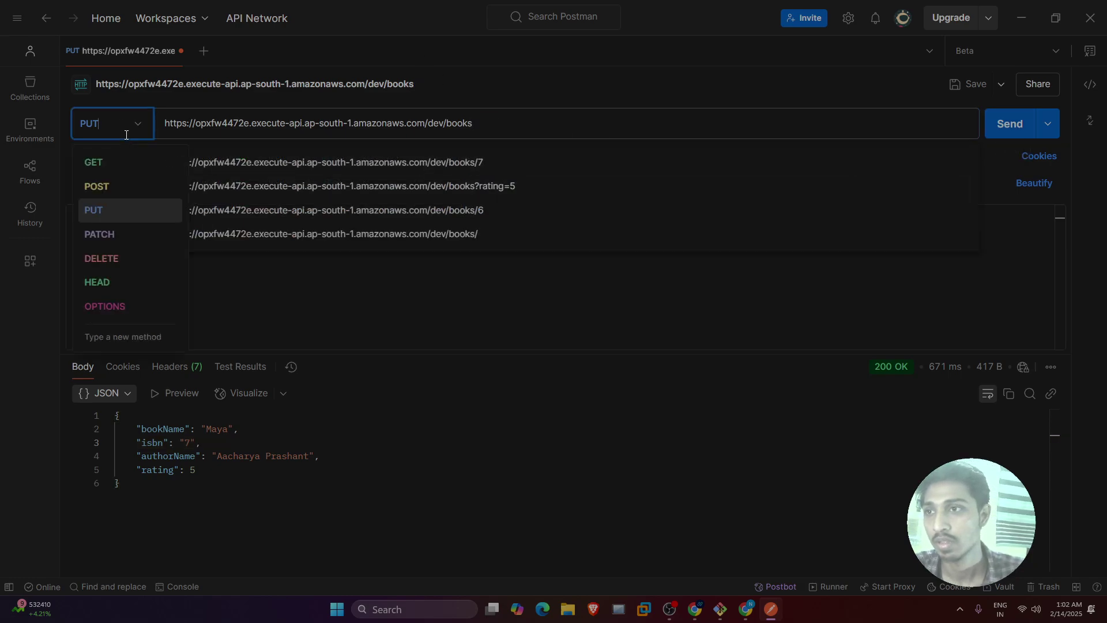
click(106, 157)
click(1007, 121)
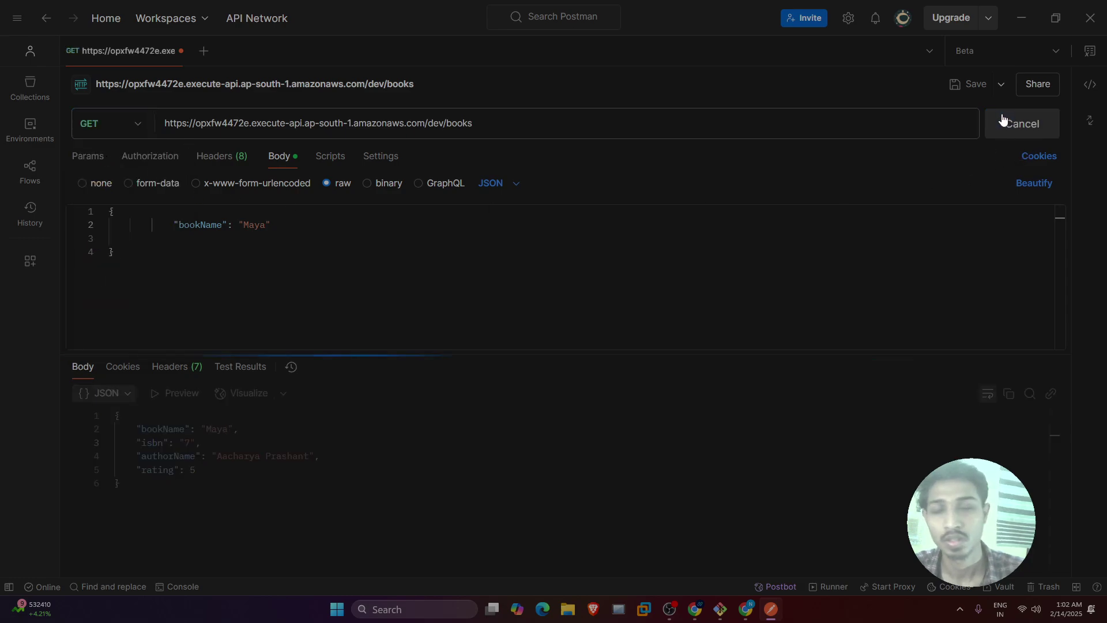
Step: Check the bookName of the isbn 7 record at the end of the books response
scroll(503, 408, down, 8)
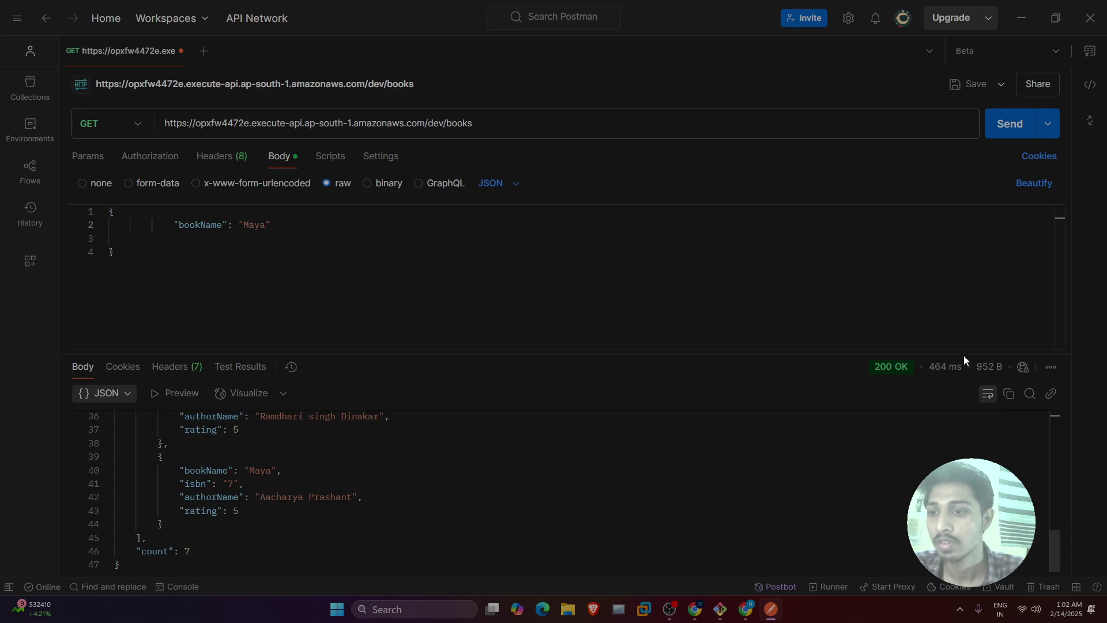
click(265, 476)
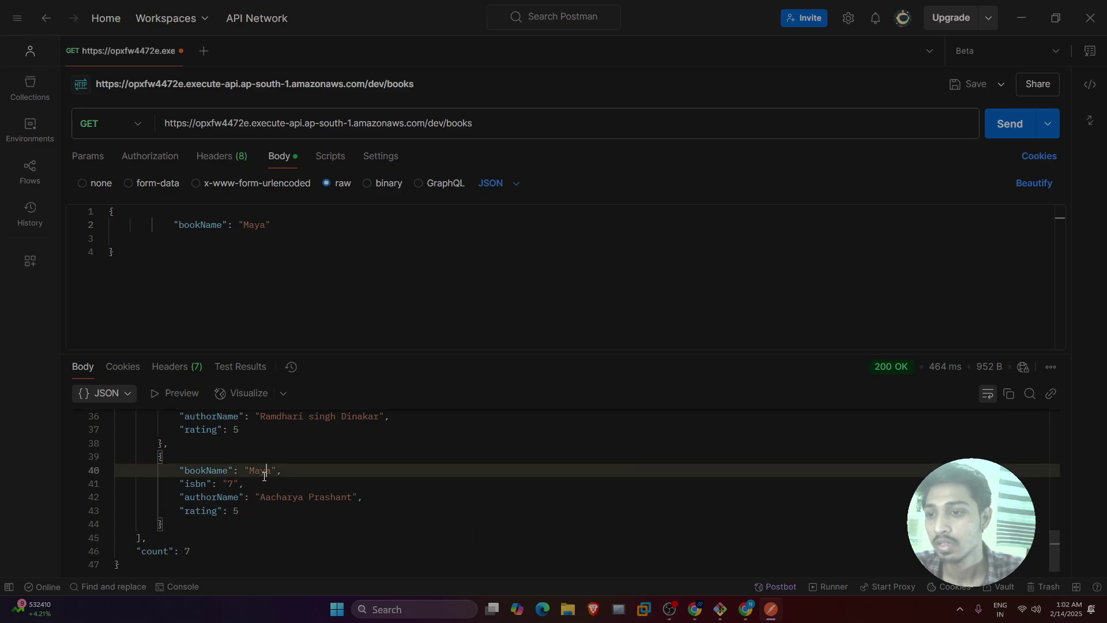
double_click(264, 476)
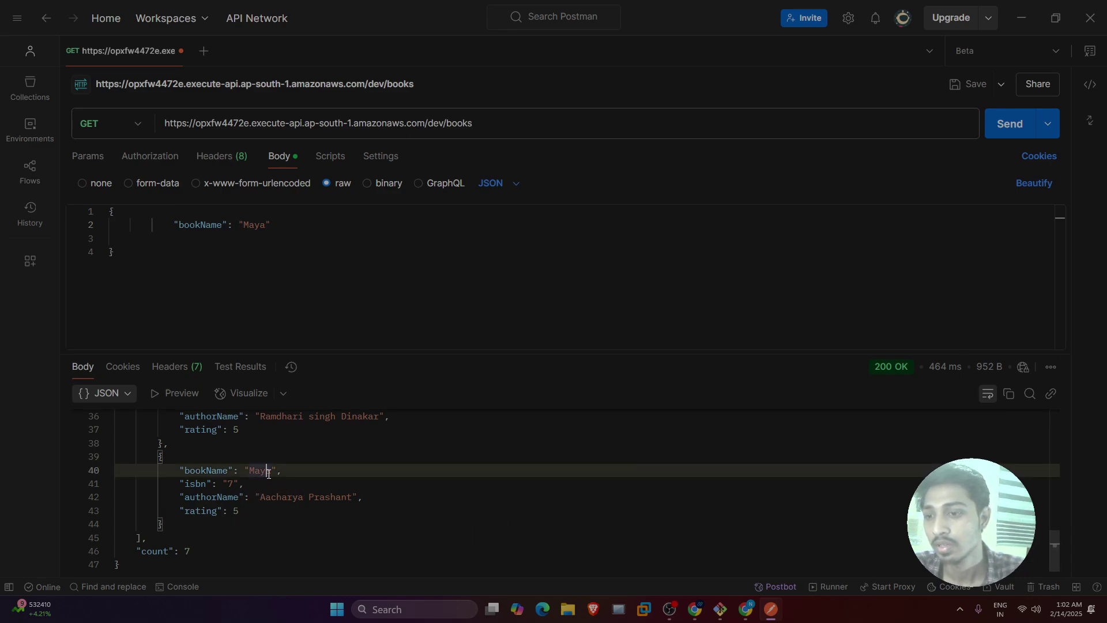
click(388, 472)
scroll(417, 452, up, 5)
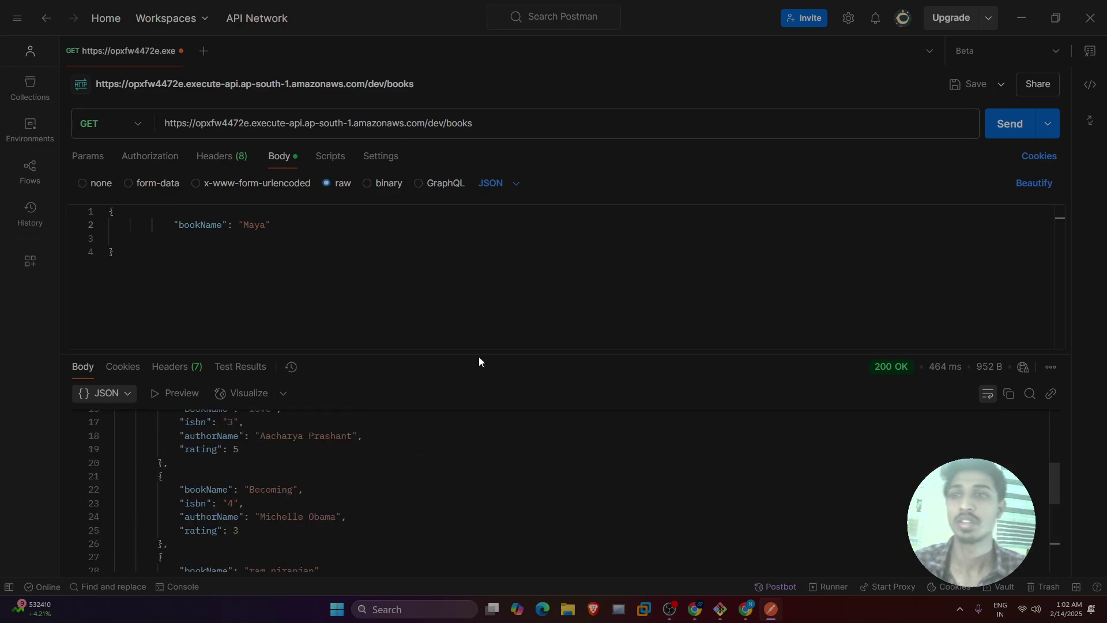
Step: Extend the request URL to /dev/books/7 and send it as a DELETE request
click(510, 119)
text(/)
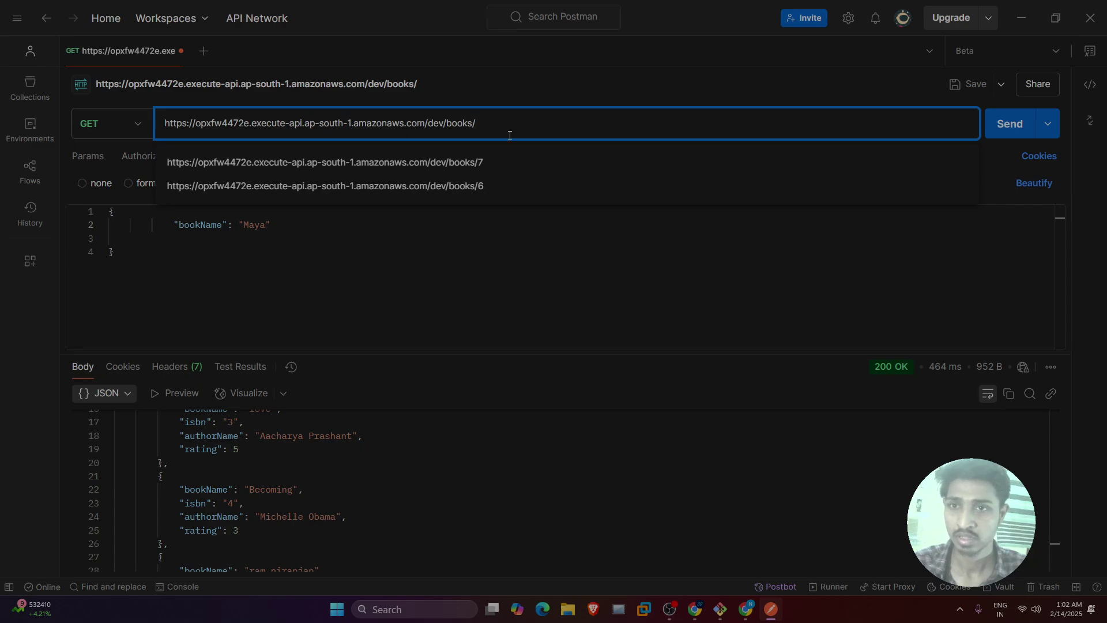
text(7)
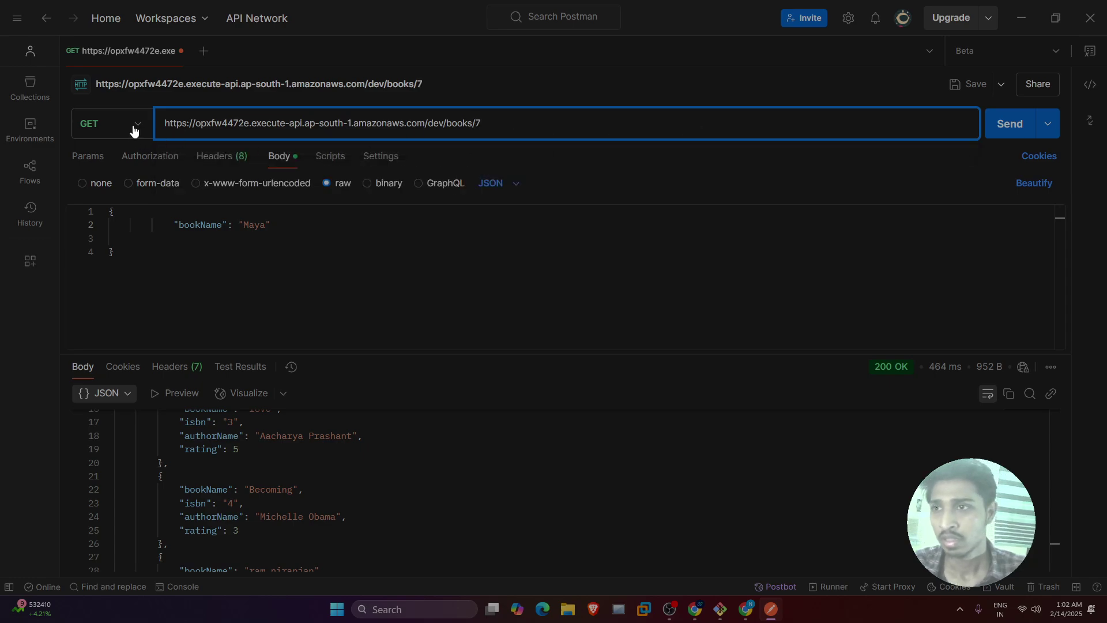
click(133, 131)
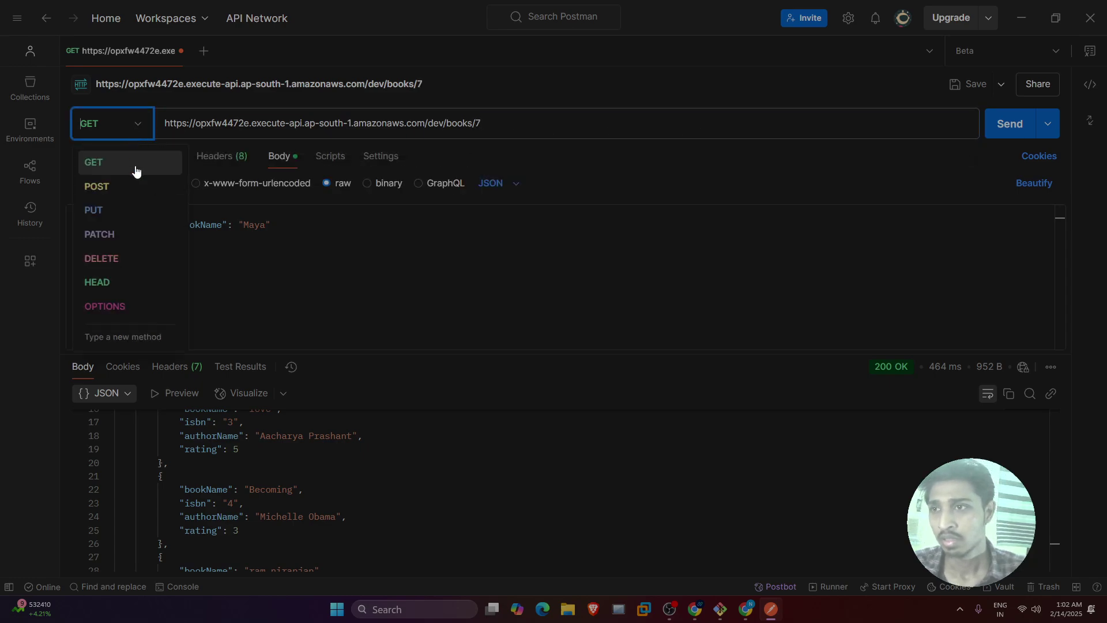
click(119, 258)
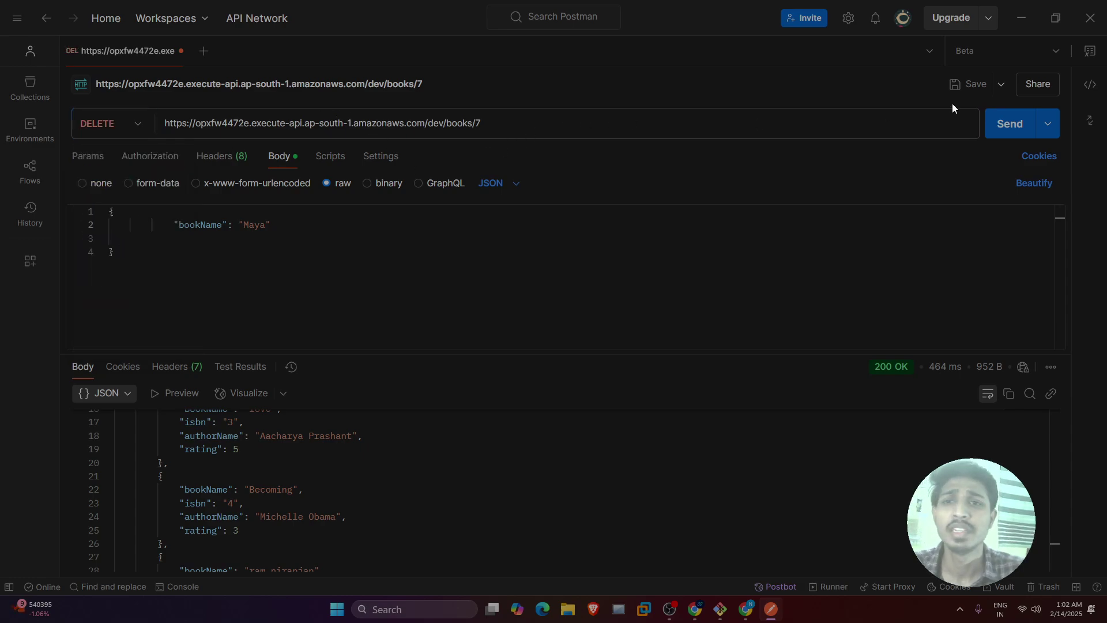
click(1000, 125)
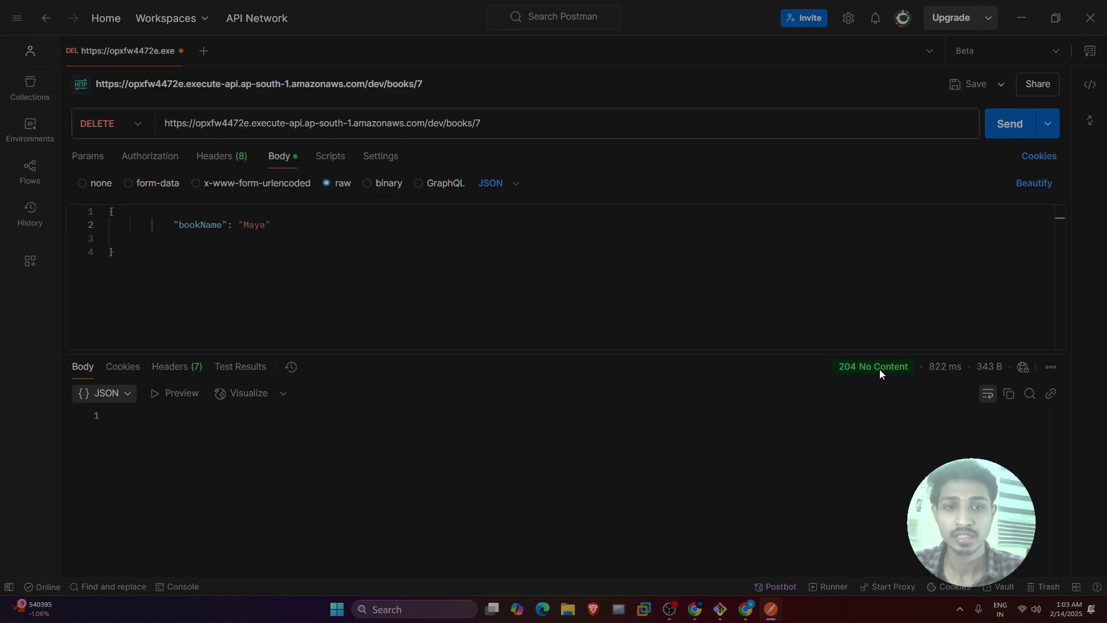
Step: Change the method back to GET, shorten the URL to /dev/books and request the full book list again
click(138, 126)
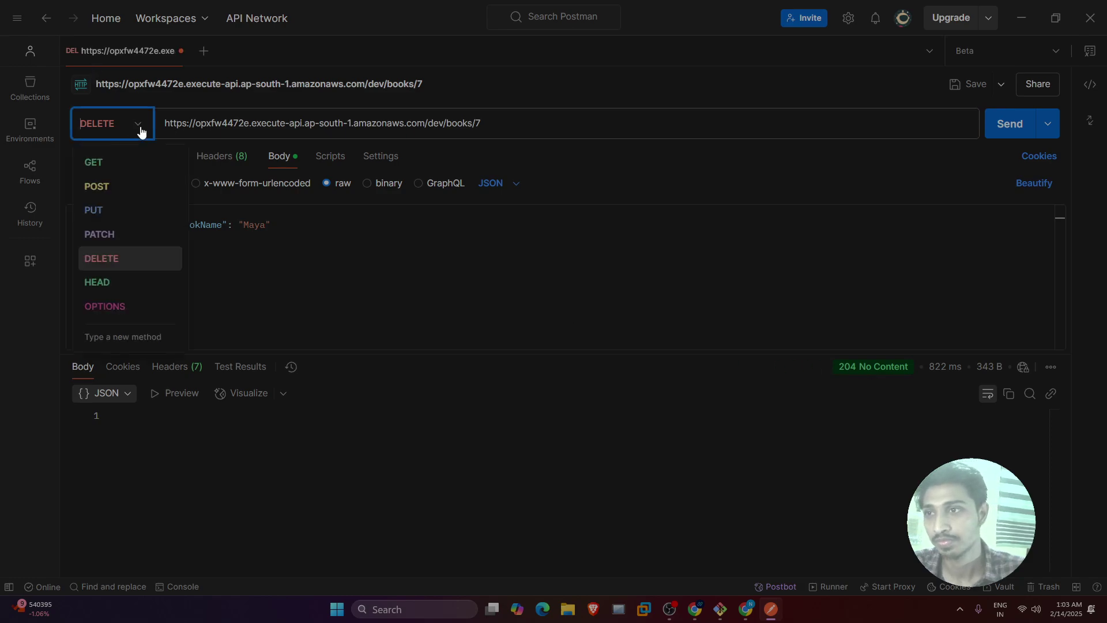
click(93, 163)
click(494, 130)
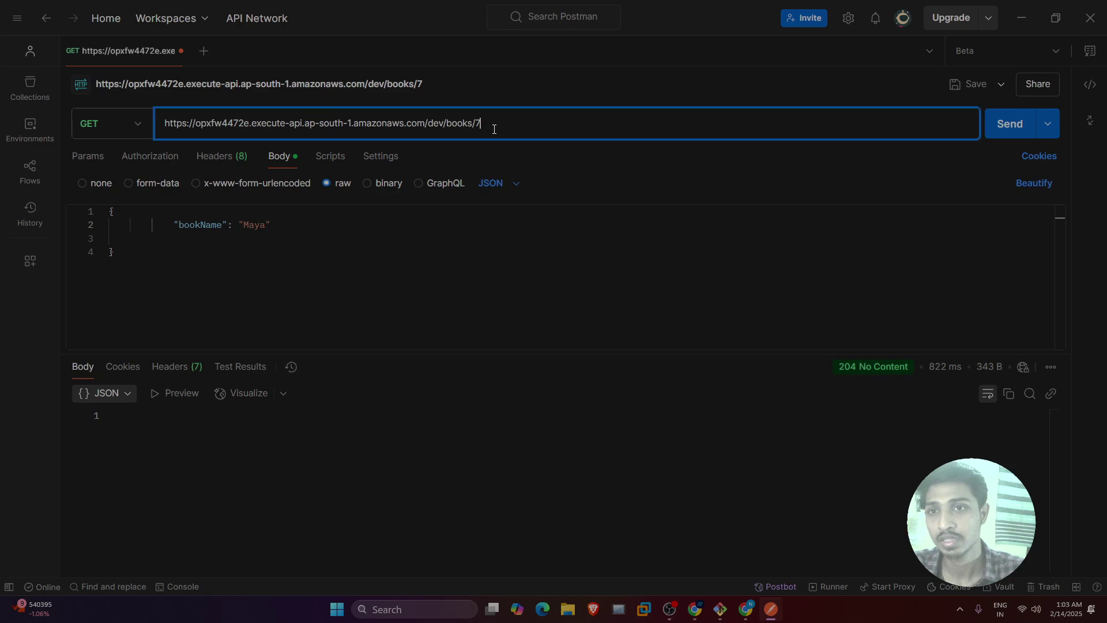
key(BackSpace)
key(BackSpace)
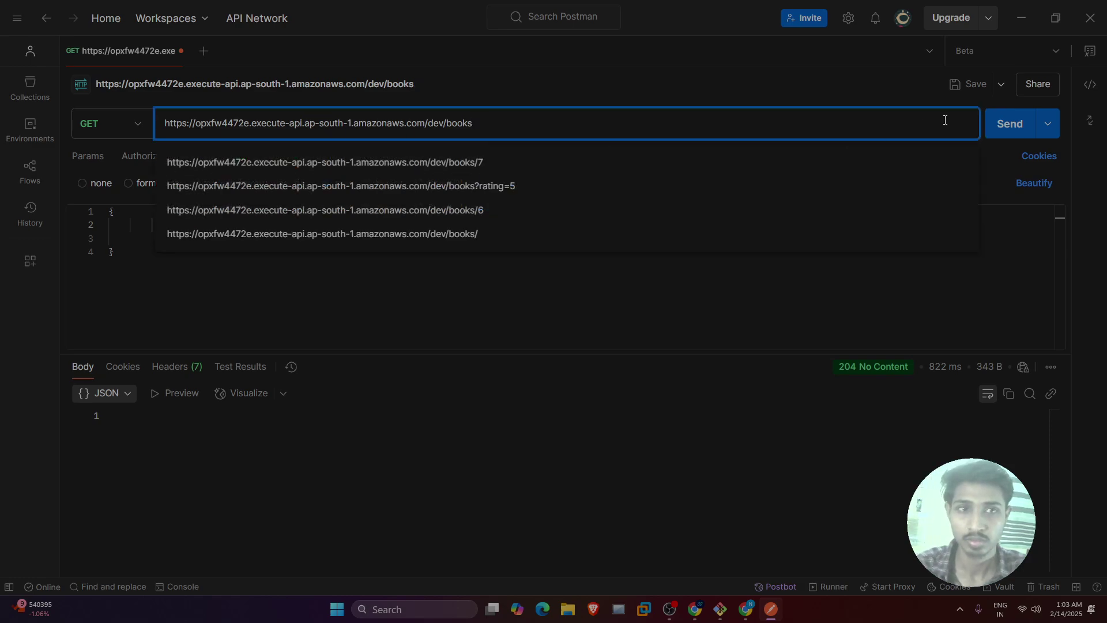
click(996, 125)
Step: Review the last book record and the count at the end of the response after the deletion
scroll(341, 507, down, 7)
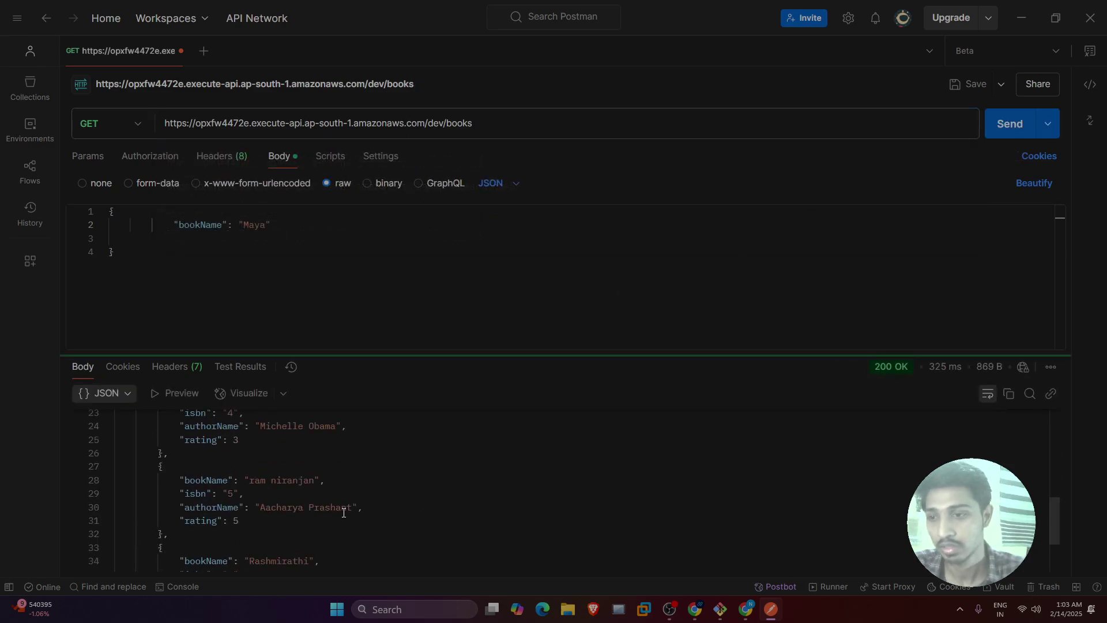
click(243, 528)
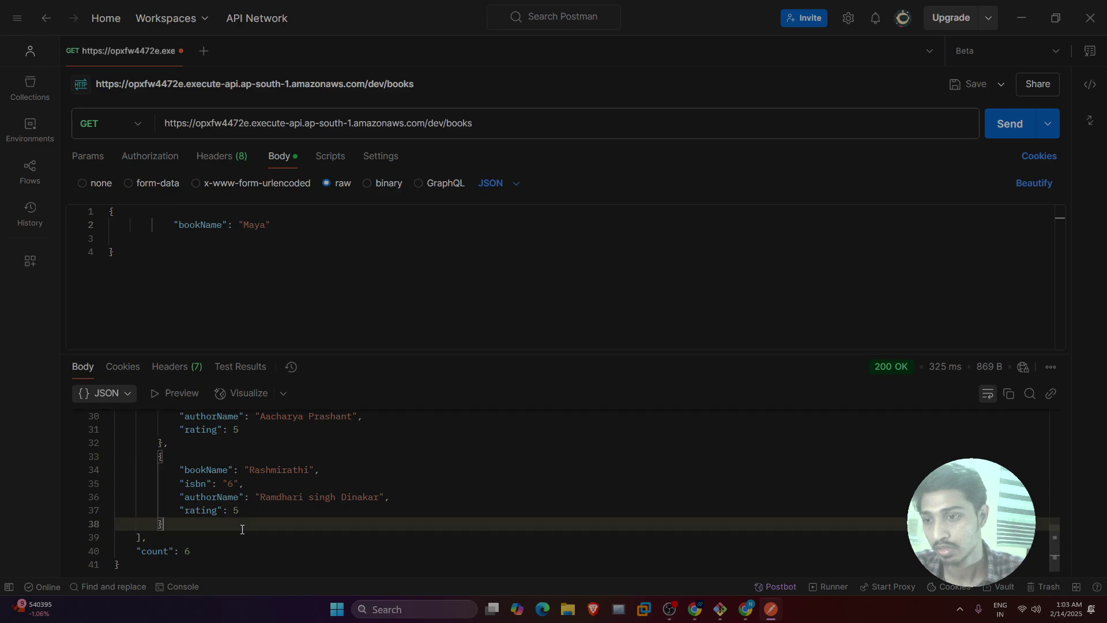
drag(200, 555, 162, 456)
click(196, 549)
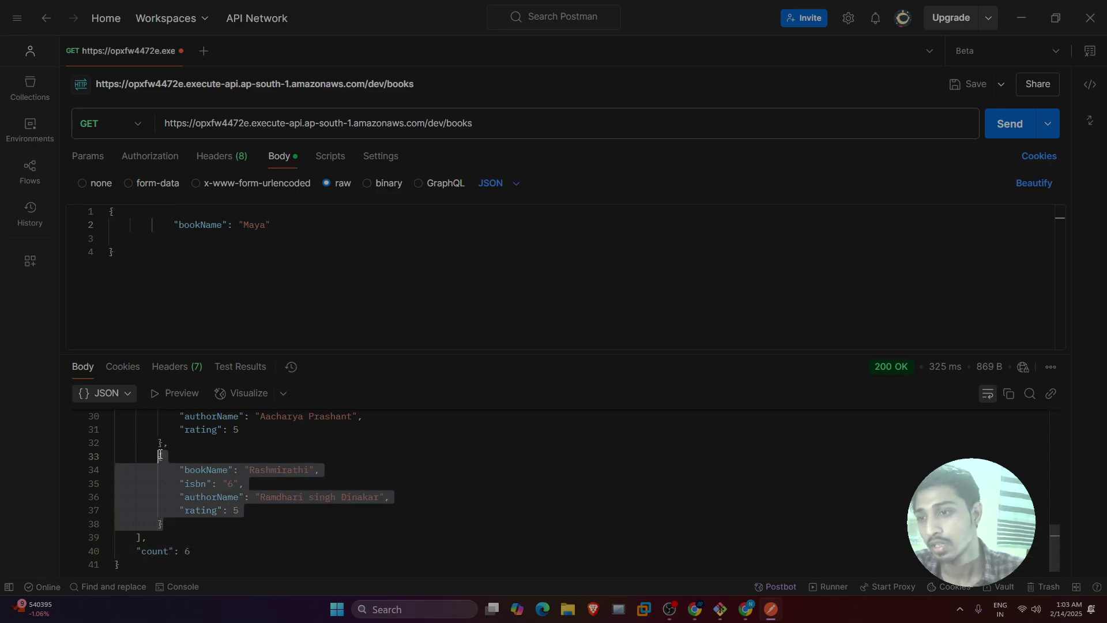
click(206, 511)
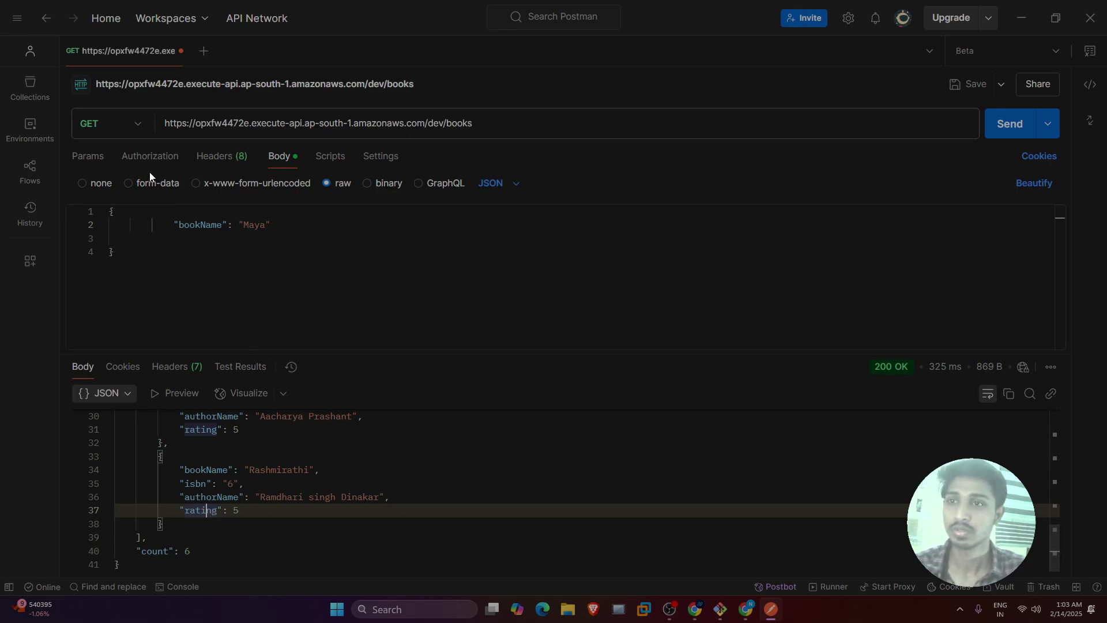
Step: Keep GET as the request method and switch to the browser showing the GitHub README's architecture diagram
click(135, 128)
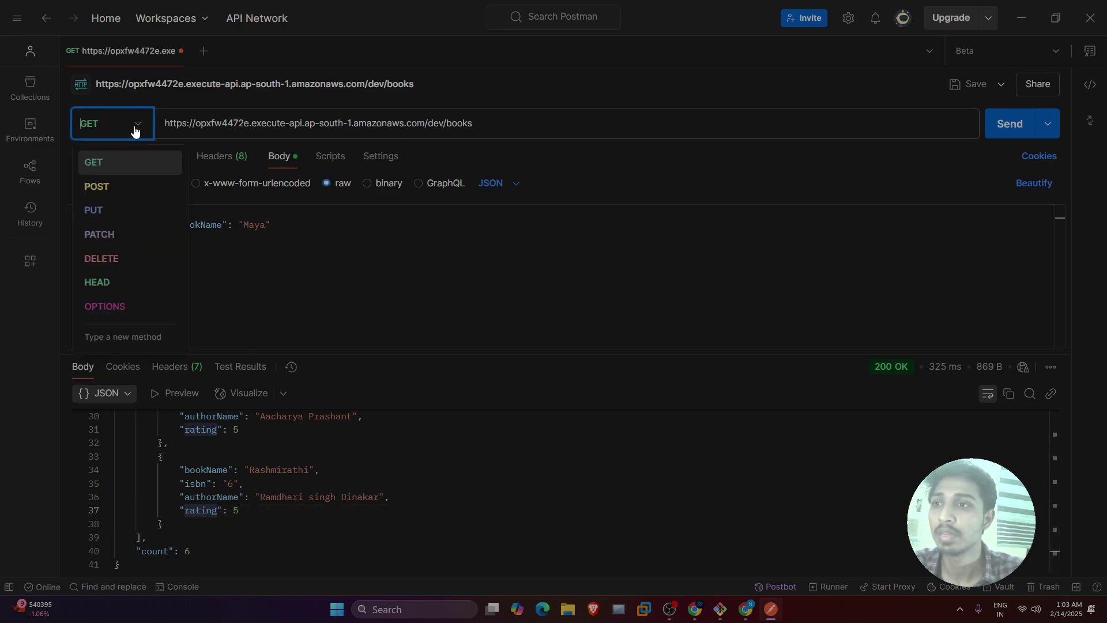
click(136, 163)
click(458, 307)
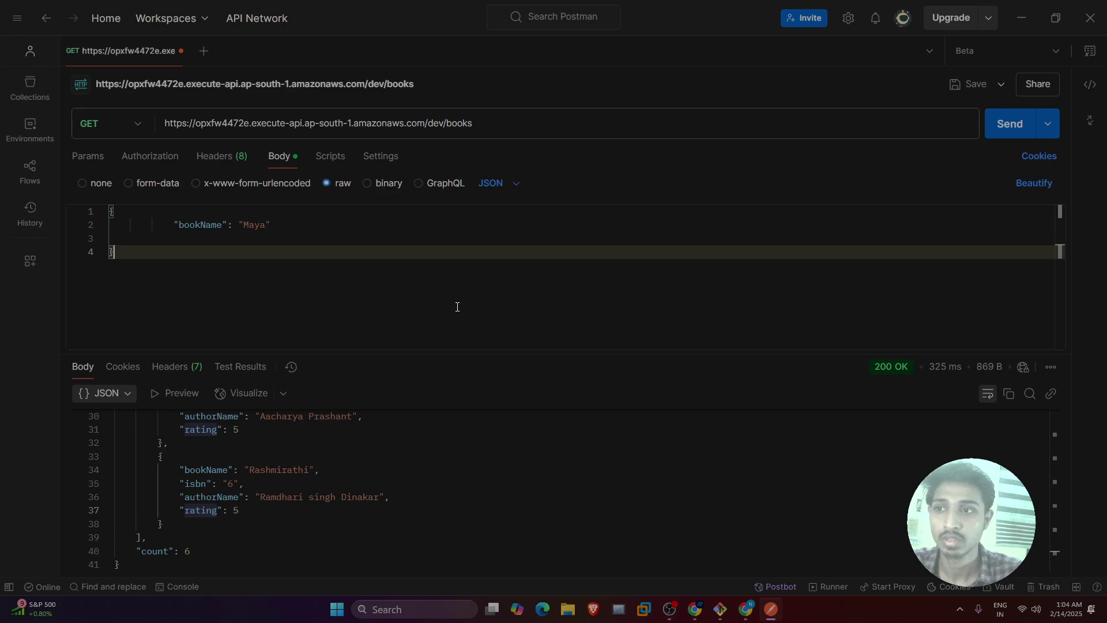
key(alt+Tab)
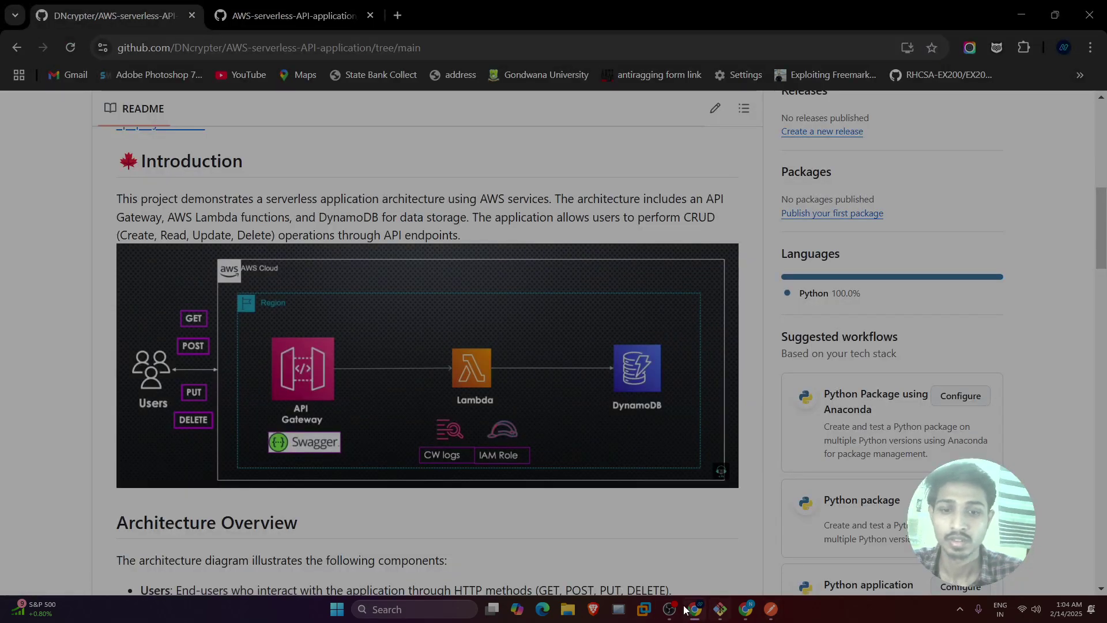